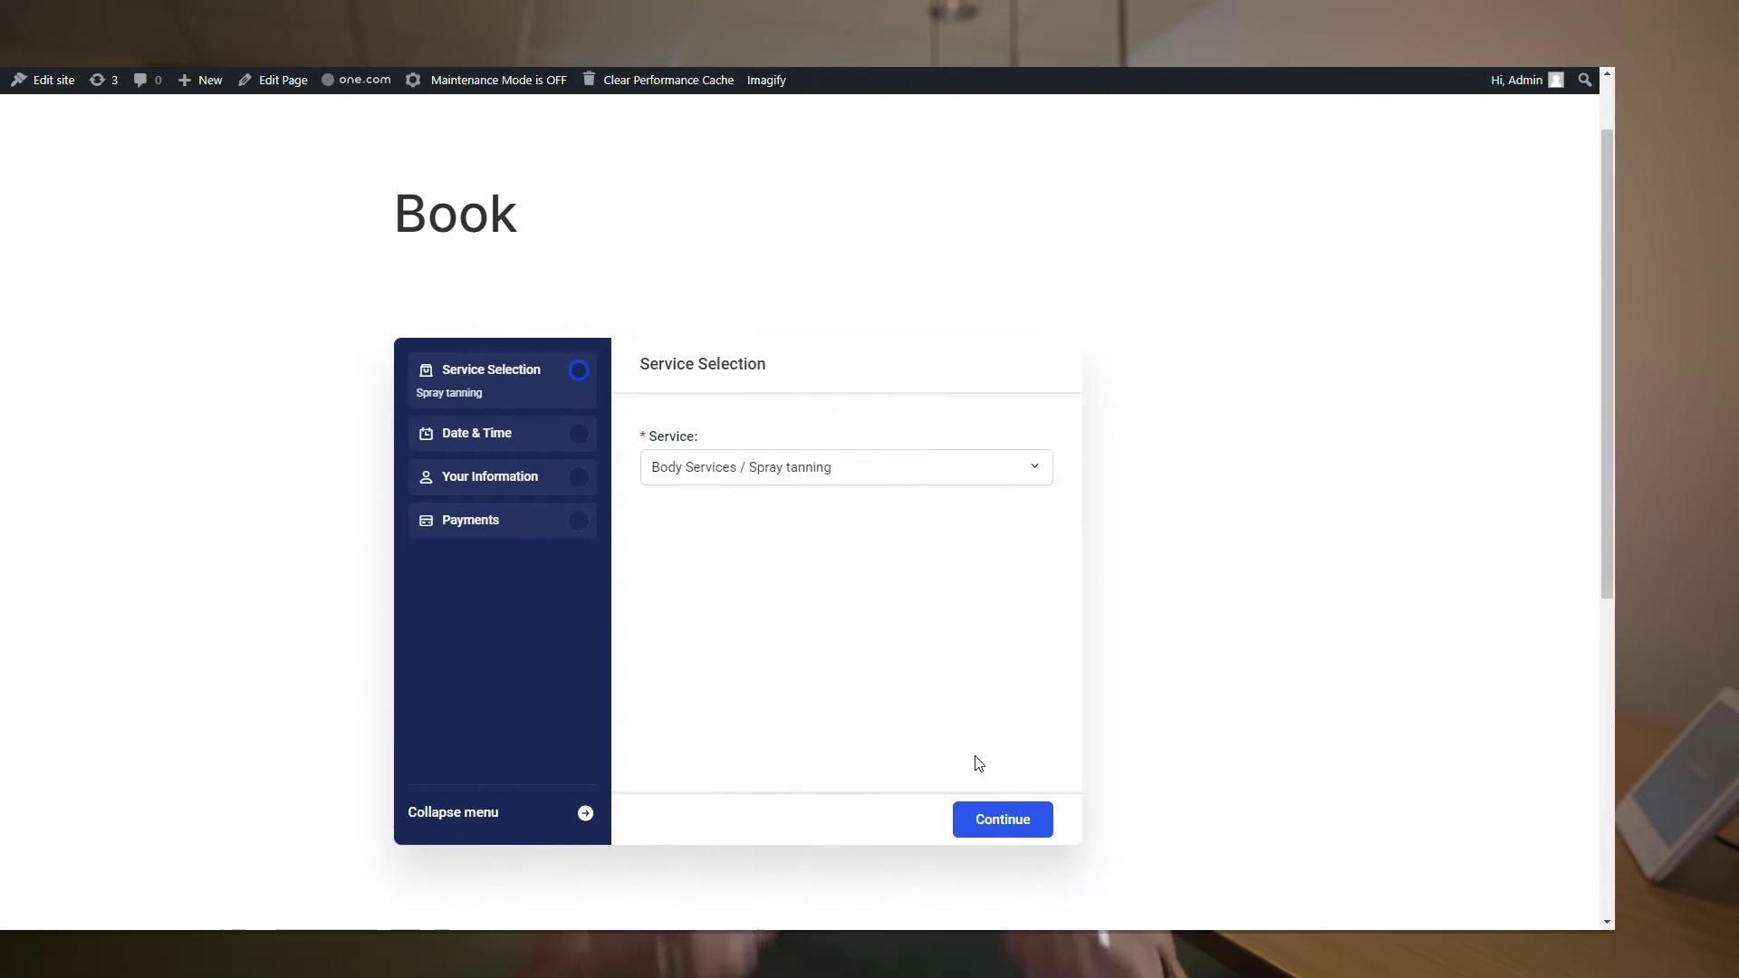
# - Continue the Spray tanning booking to Date & Time and advance the calendar to November 2023
pyautogui.click(1002, 819)
pyautogui.click(1174, 424)
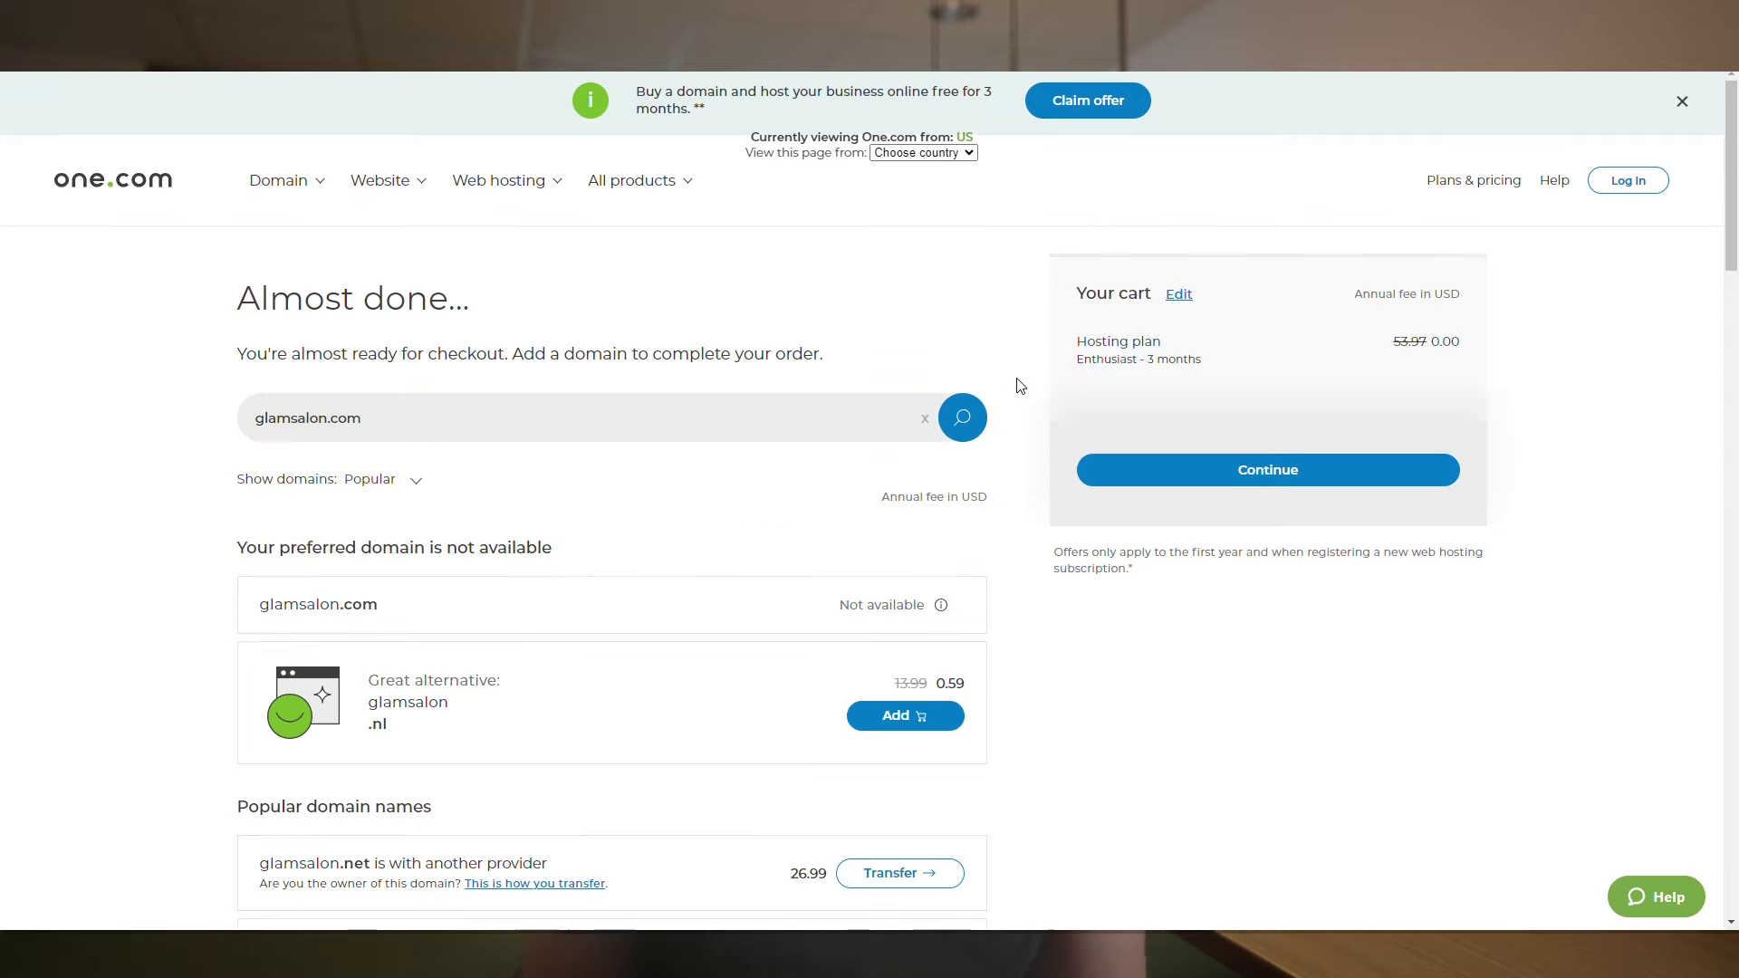
# - Scroll through the alternative domains offered for glamsalon.com, such as glamsalon.nl
pyautogui.scroll(-15, 1019, 386)
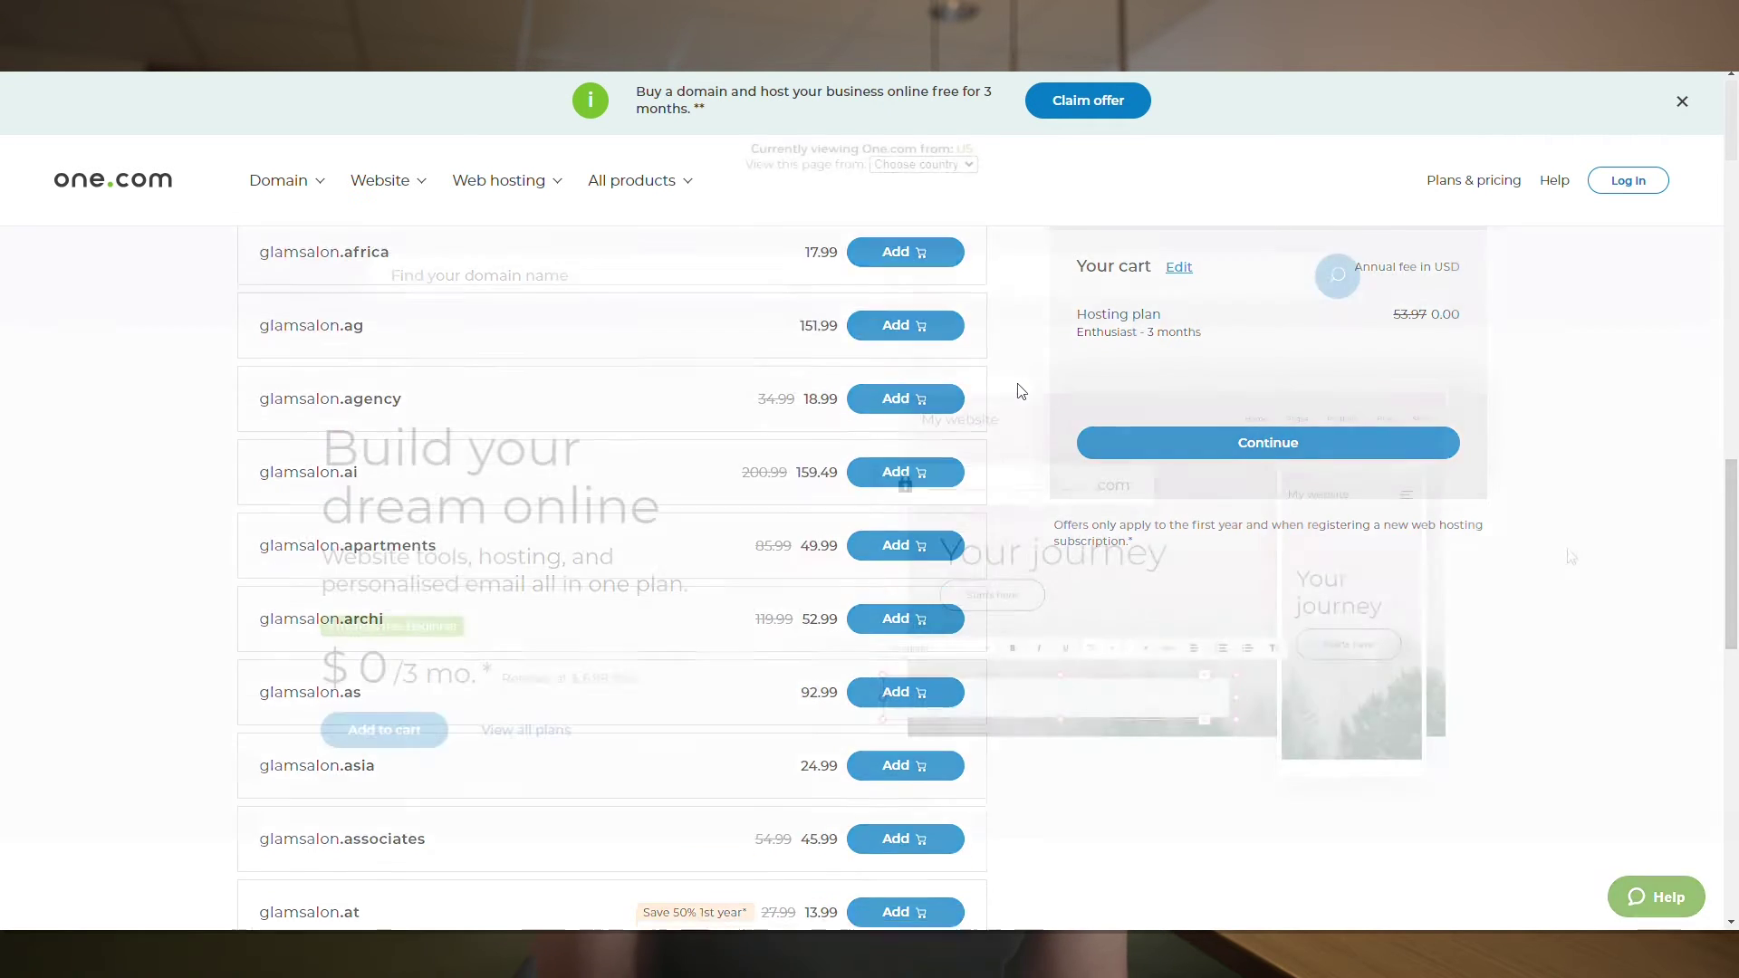
pyautogui.scroll(-9, 1570, 555)
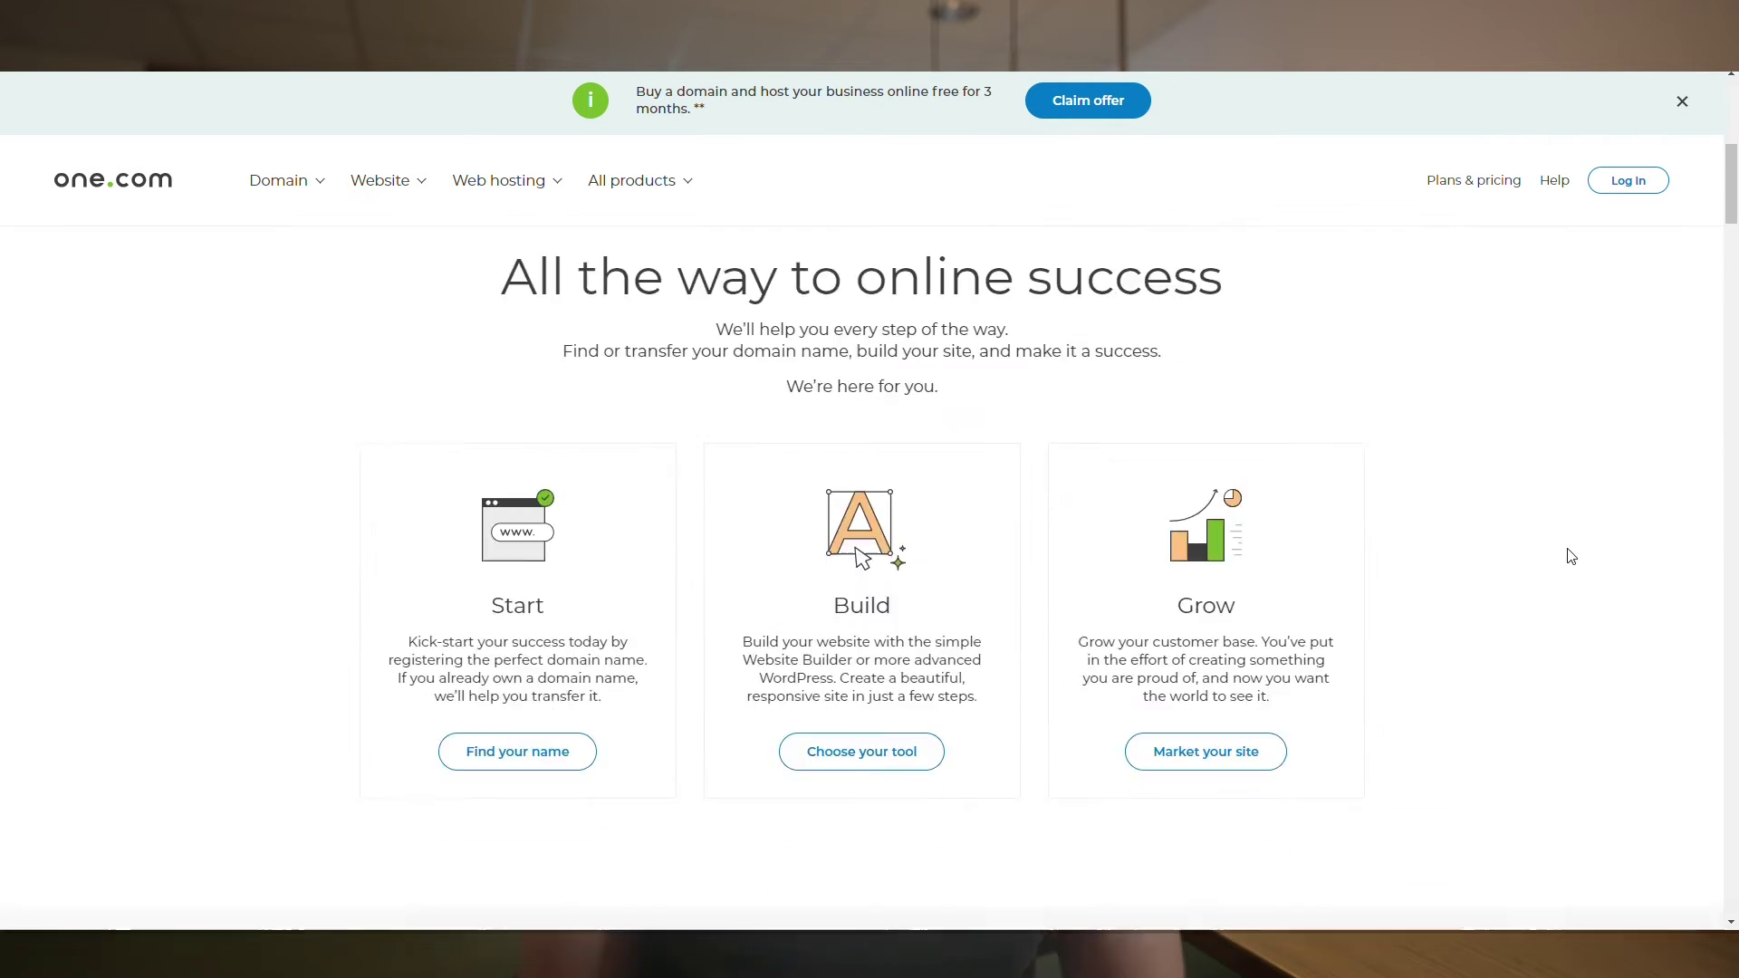
pyautogui.scroll(-7, 1571, 556)
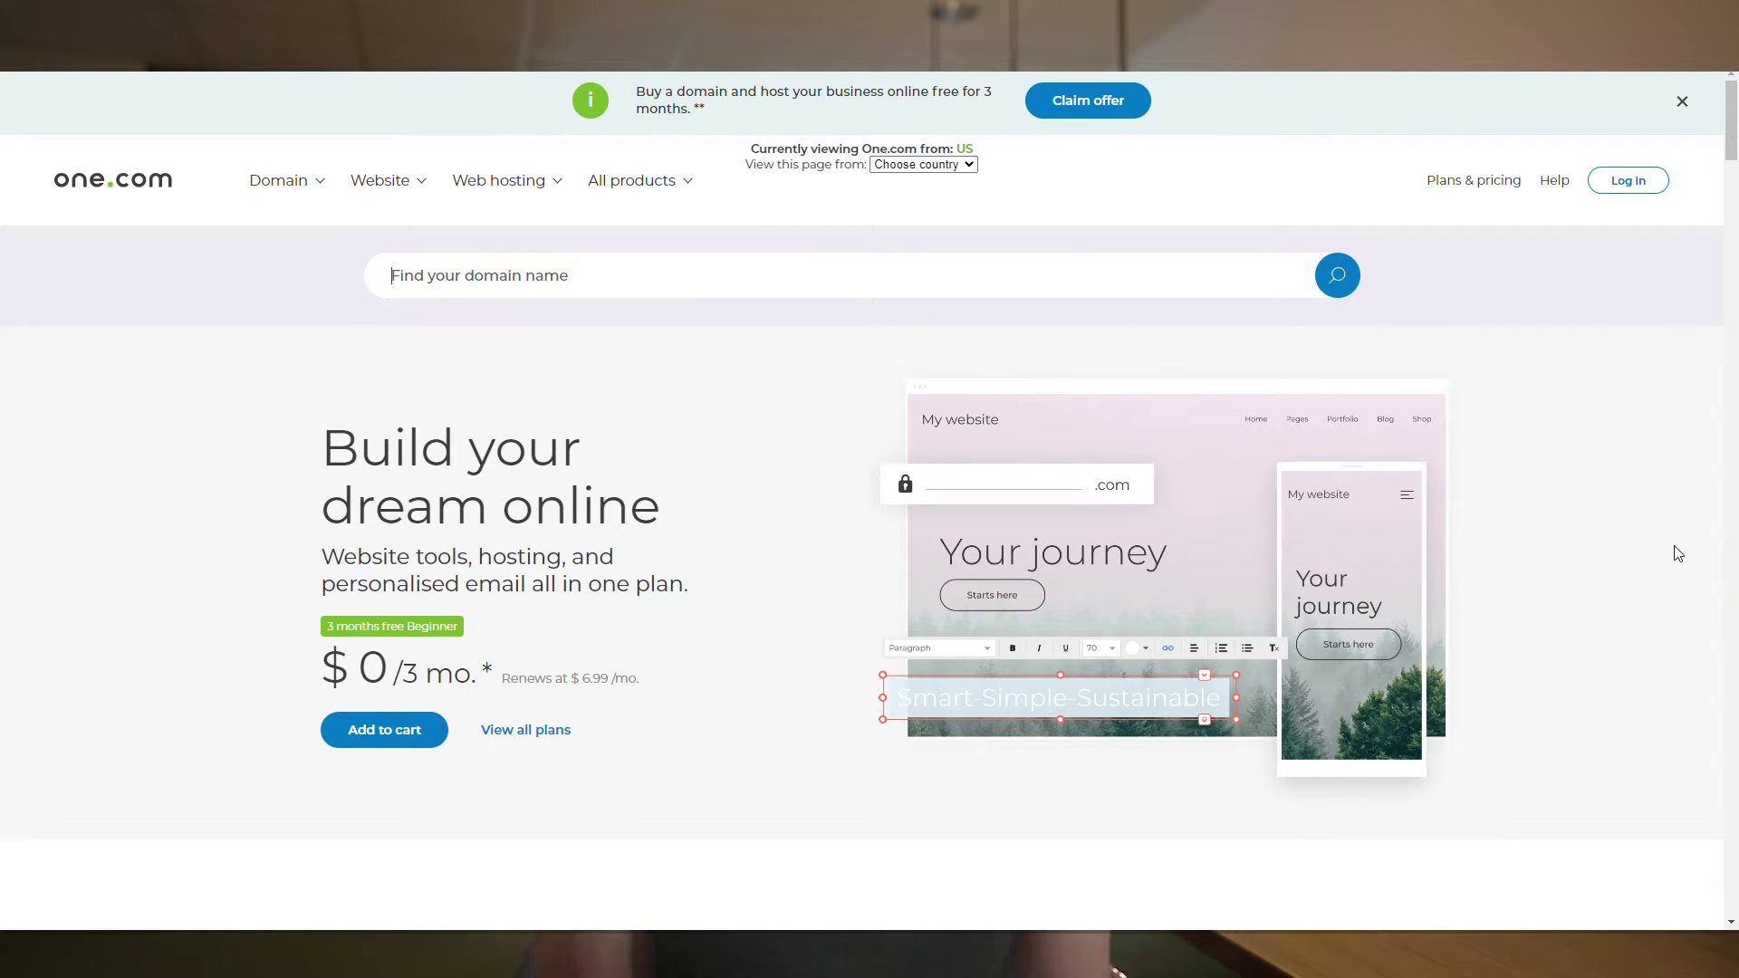
# - Log in to the one.com control panel and start a new WordPress installation for yoursalon.one
pyautogui.click(1608, 188)
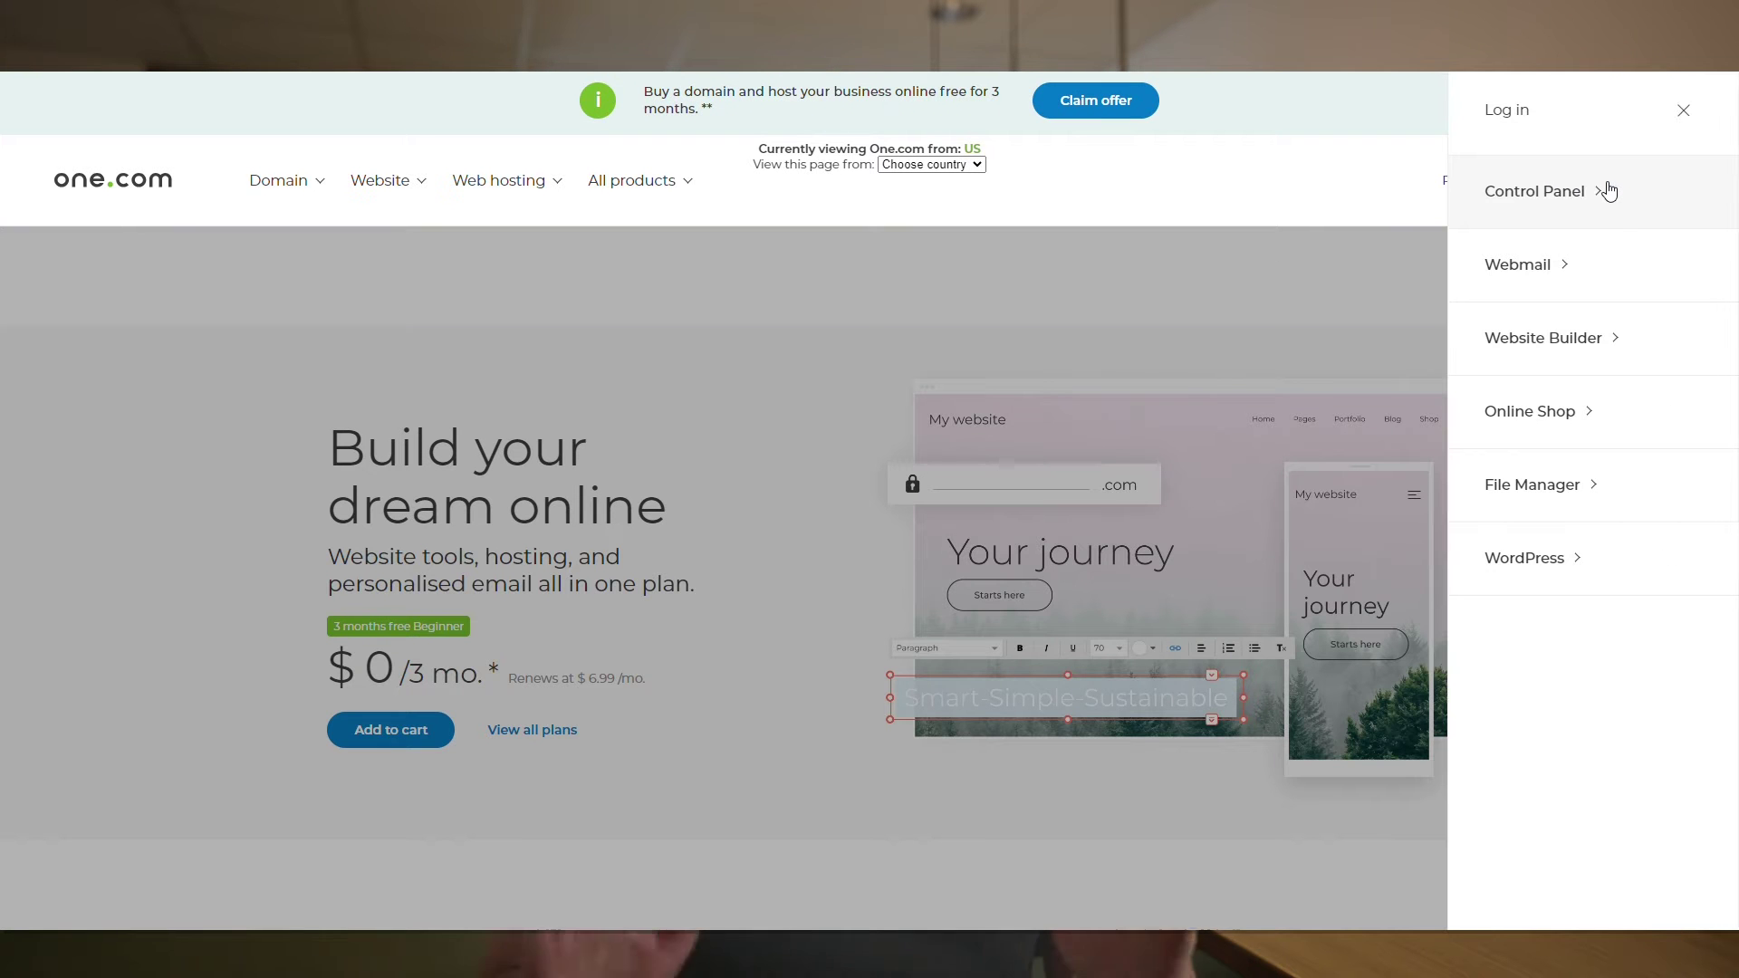
pyautogui.click(1609, 190)
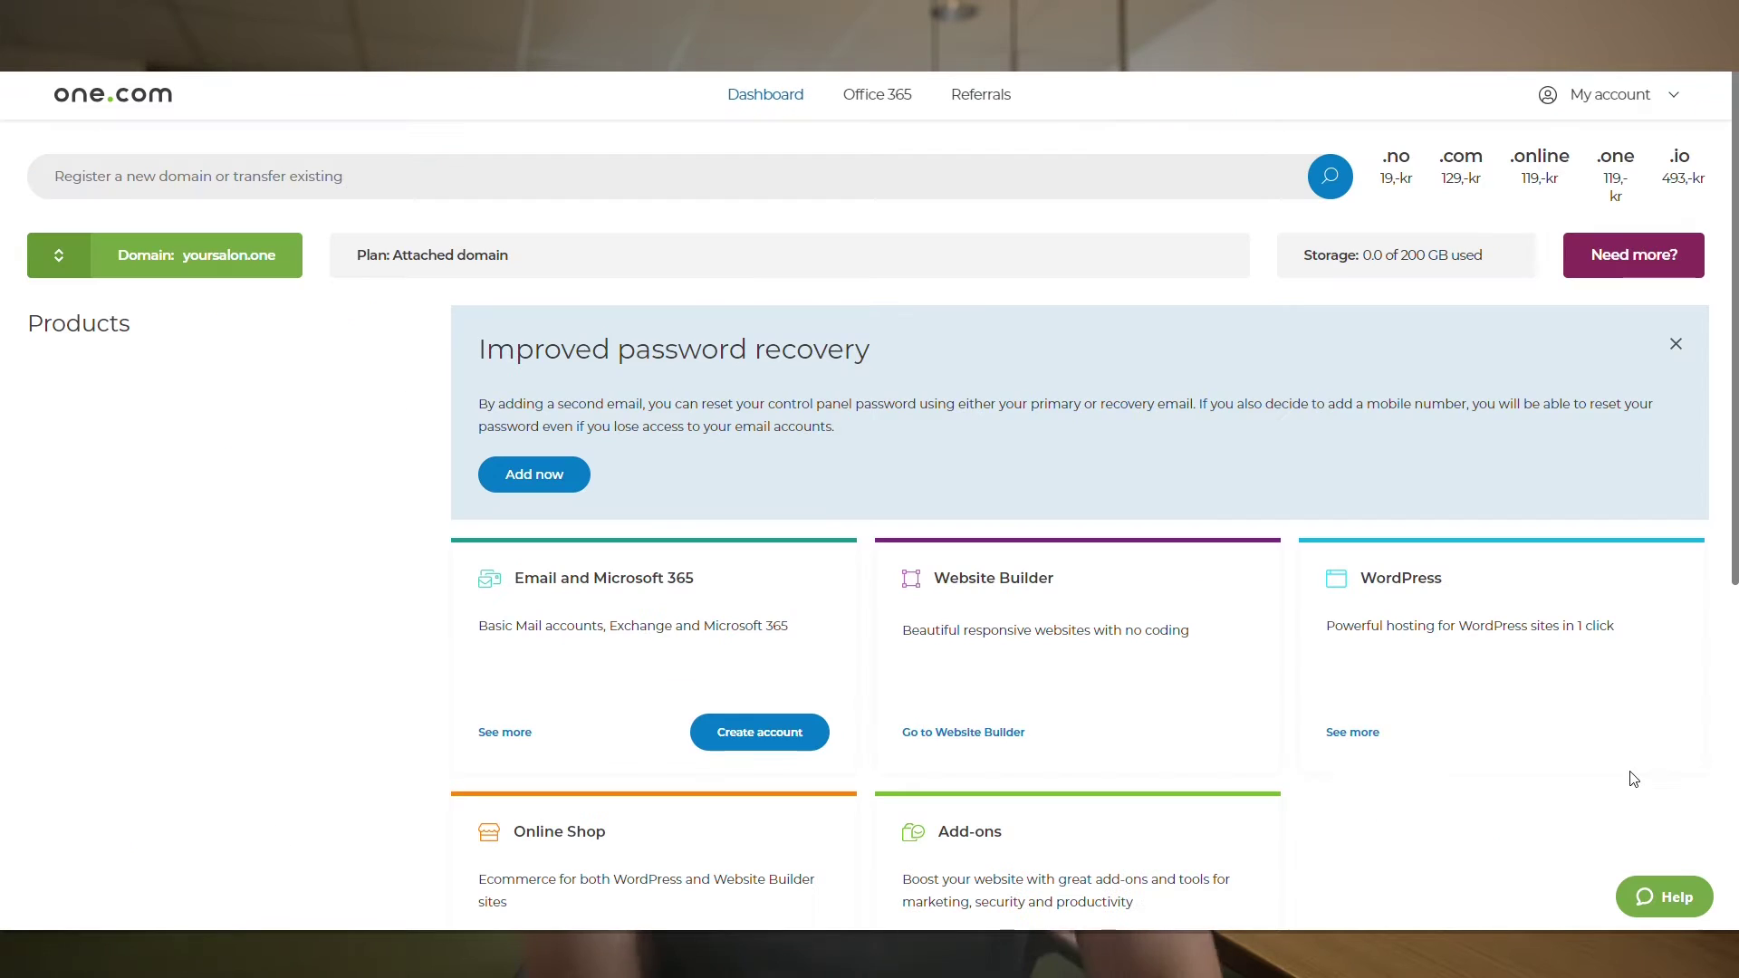
pyautogui.click(1396, 752)
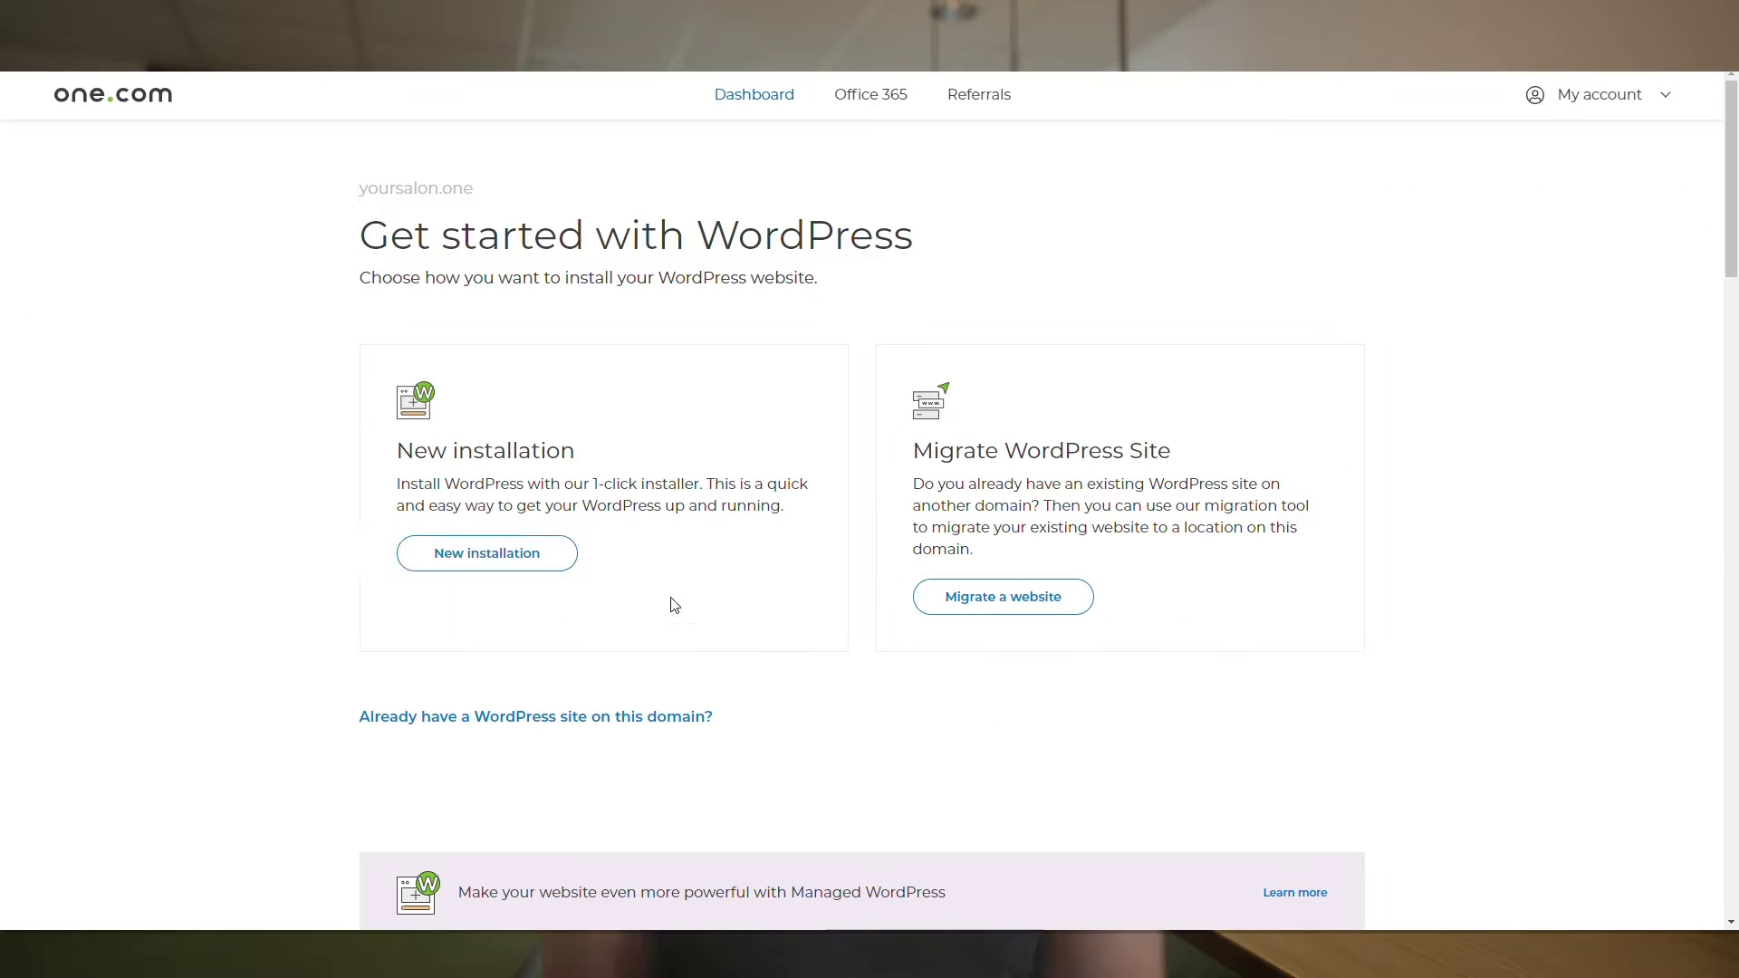
pyautogui.click(570, 553)
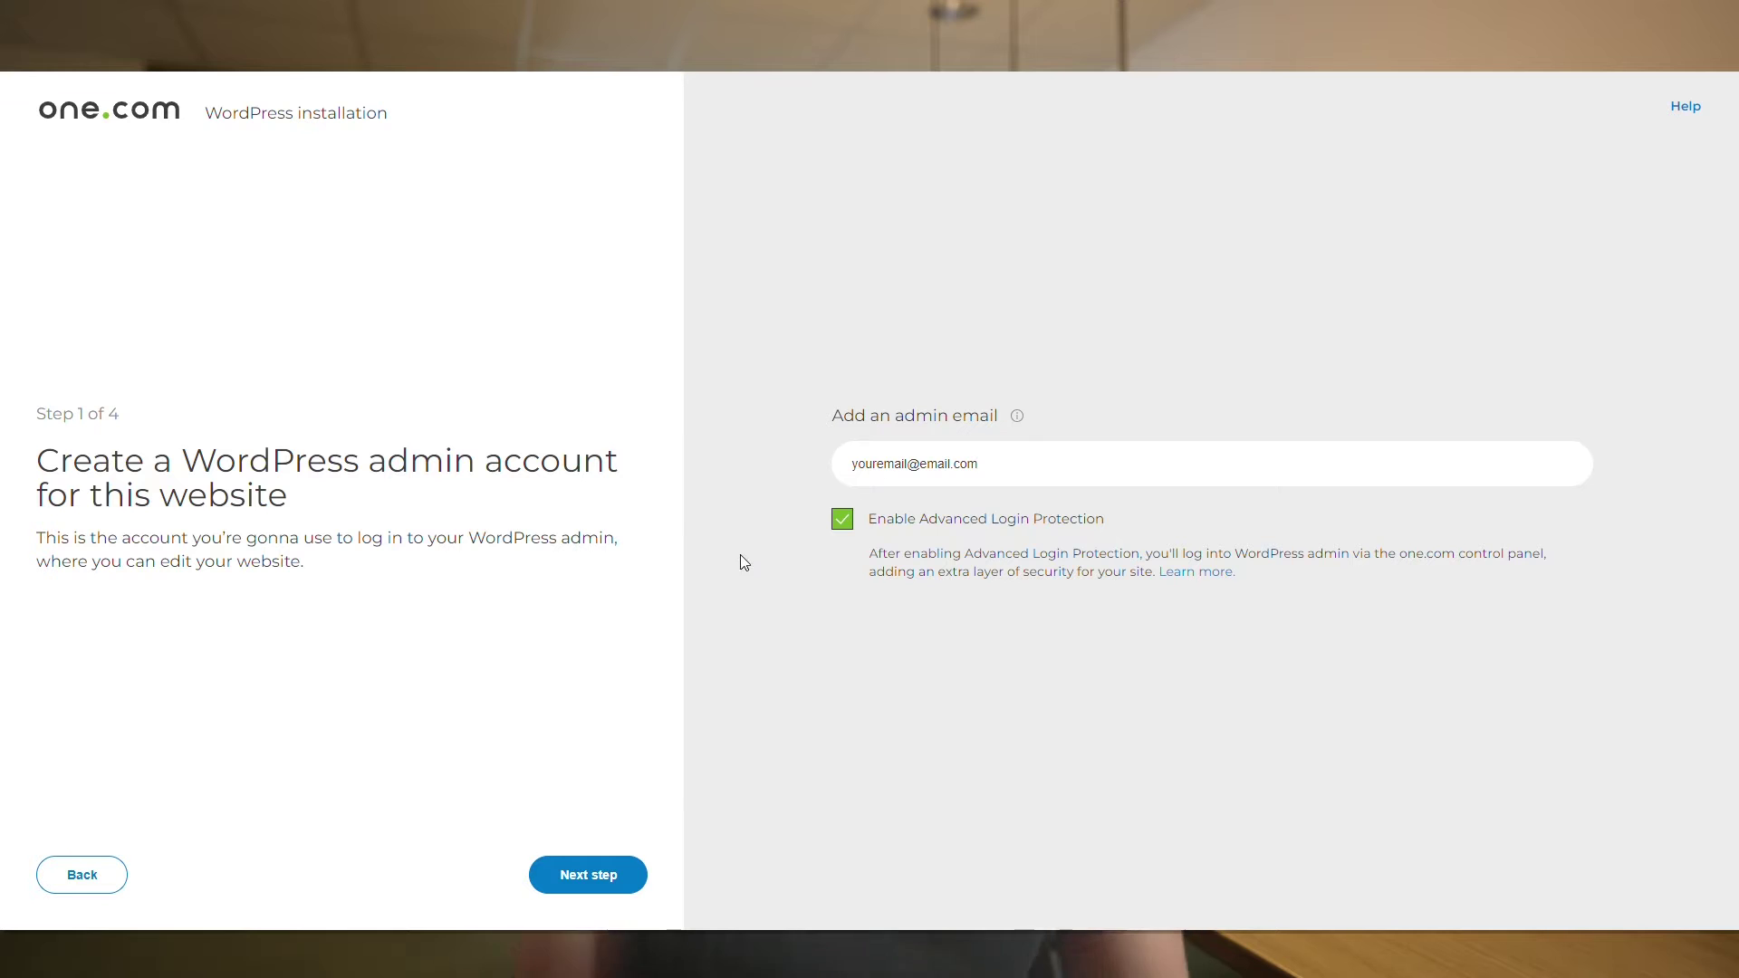
# - Title the site 'Your salon' with tagline 'beauty made simple' and accept the terms
pyautogui.click(612, 874)
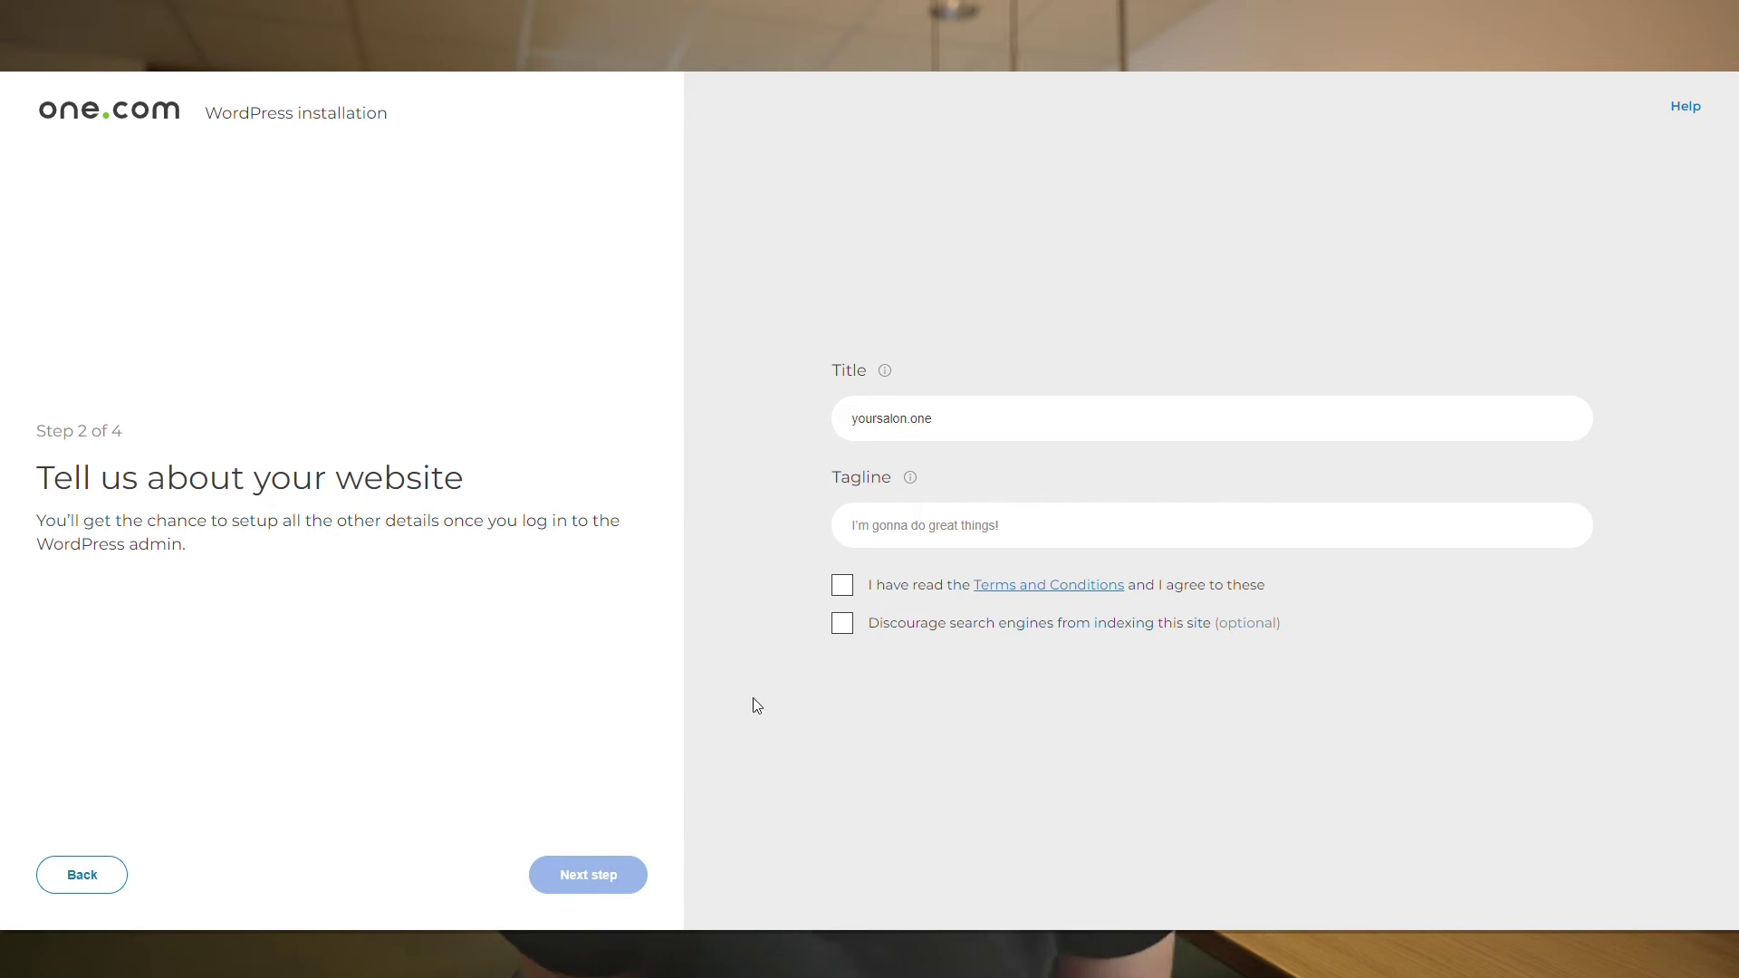
pyautogui.moveTo(973, 422); pyautogui.dragTo(846, 419)
pyautogui.write('Your salon')
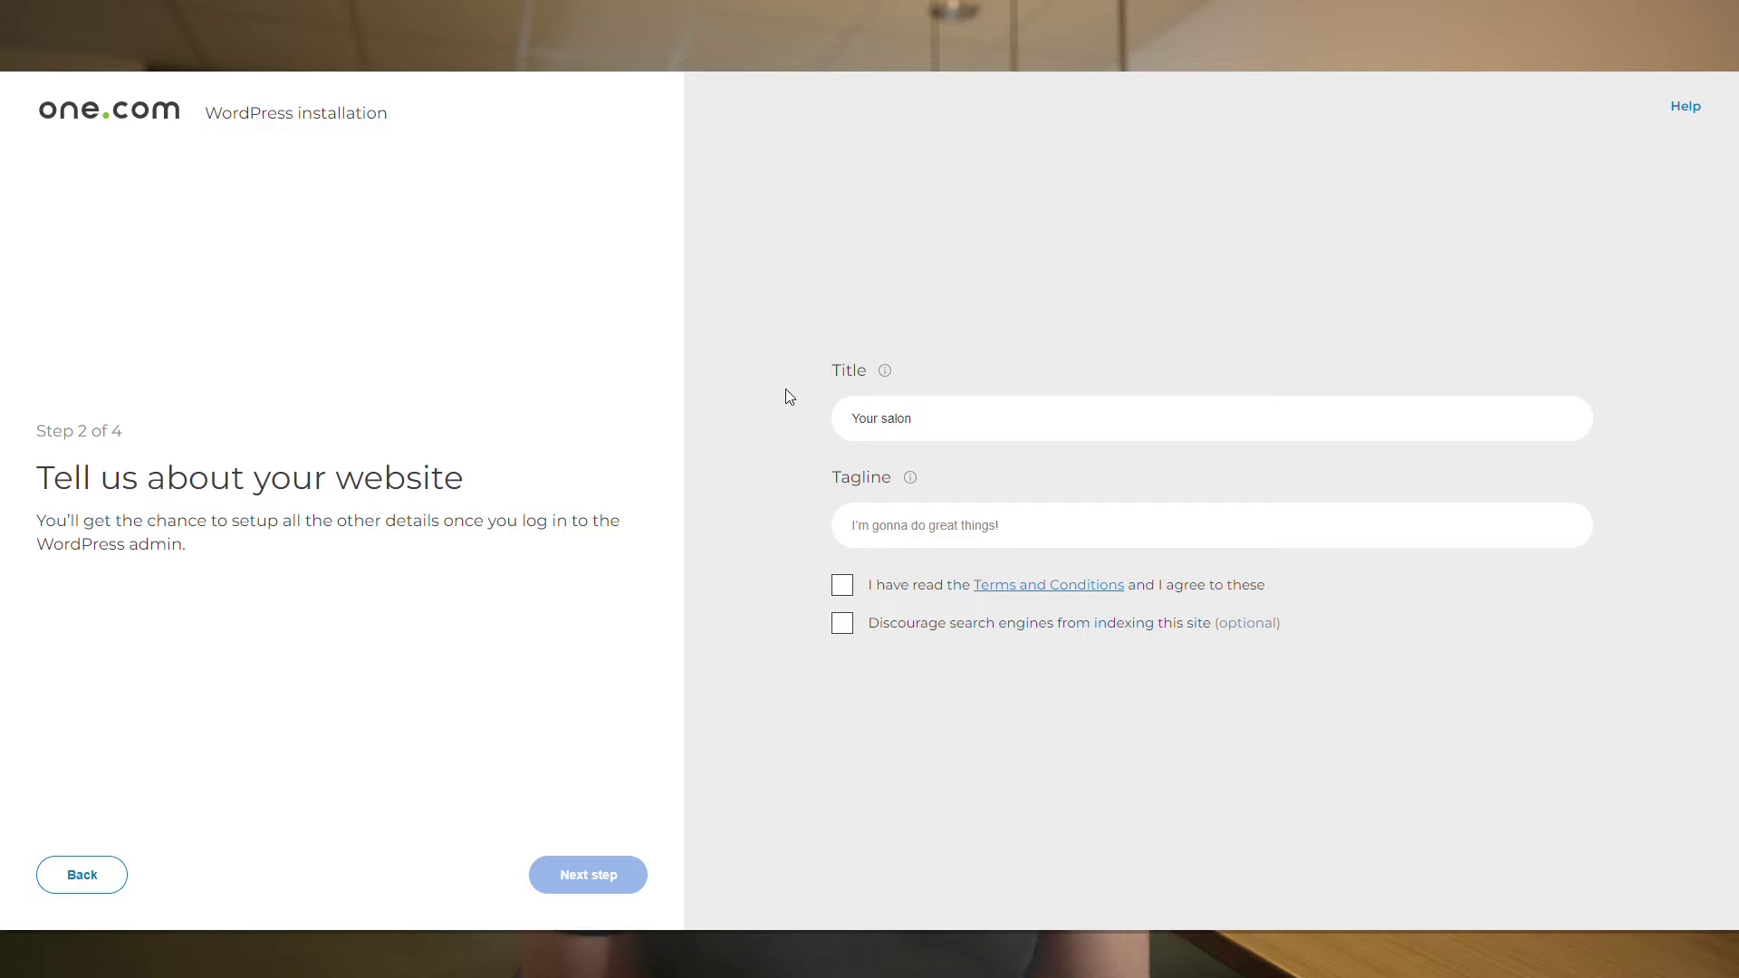
pyautogui.press('Tab')
pyautogui.write('beauty made simple')
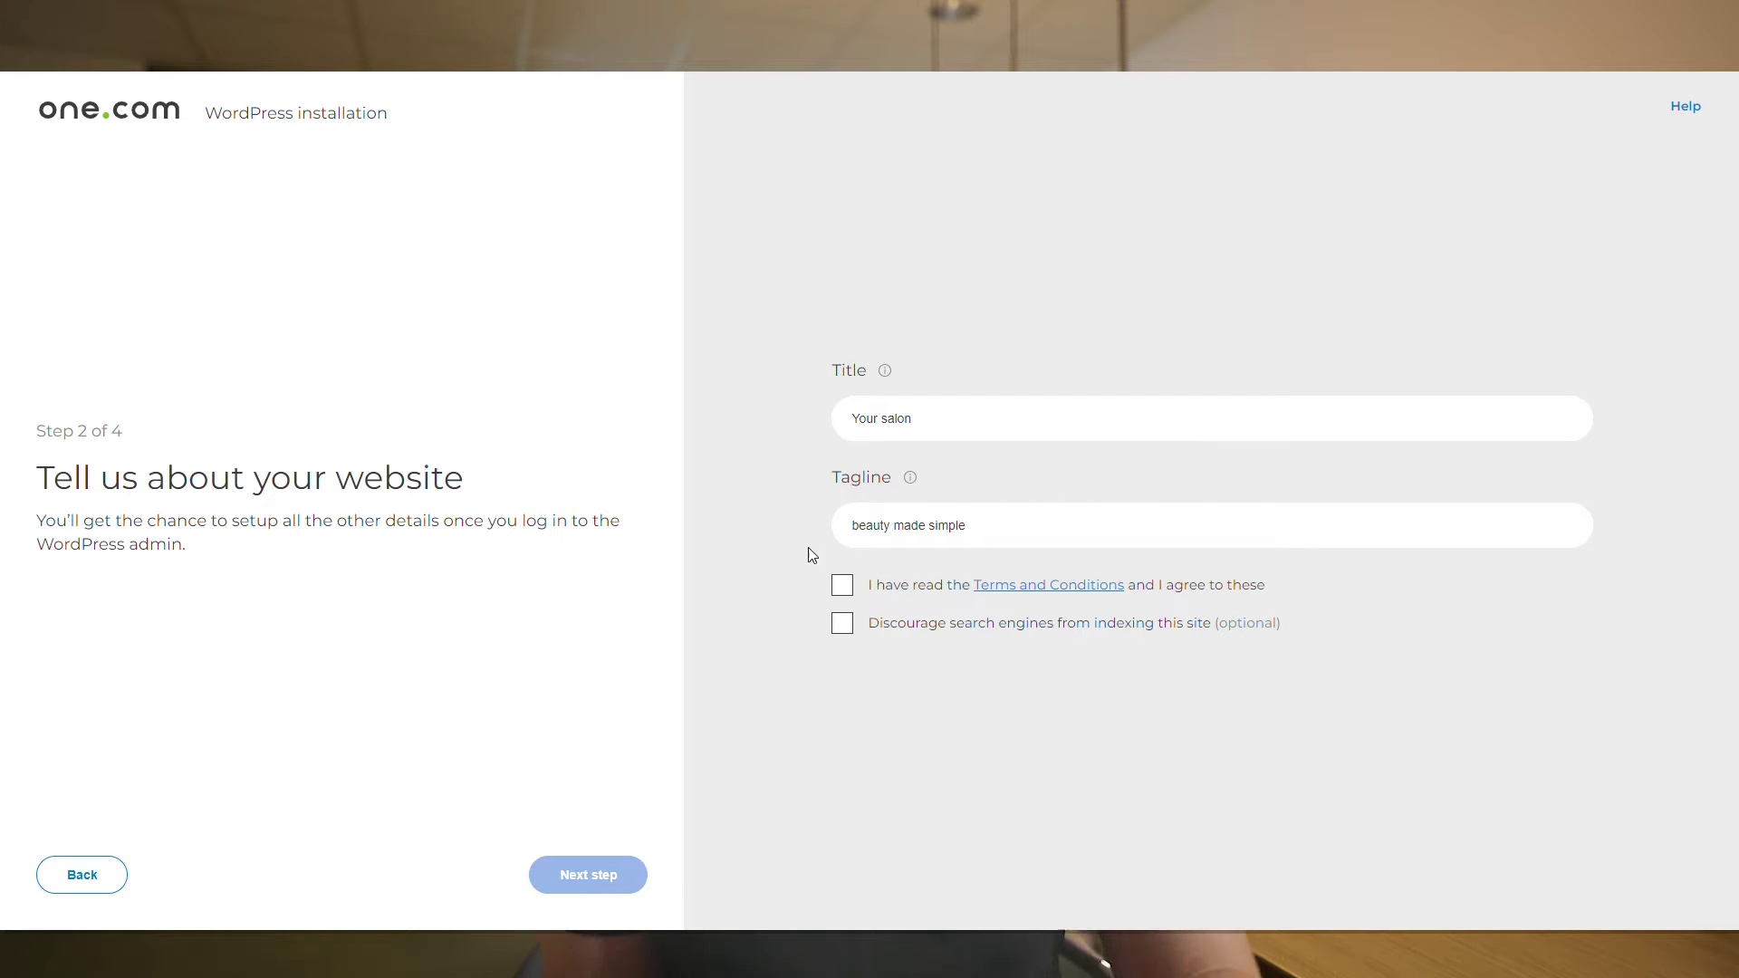
pyautogui.click(842, 586)
# - Add the Maintenance Mode plug-in and continue to the theme selection step
pyautogui.click(641, 889)
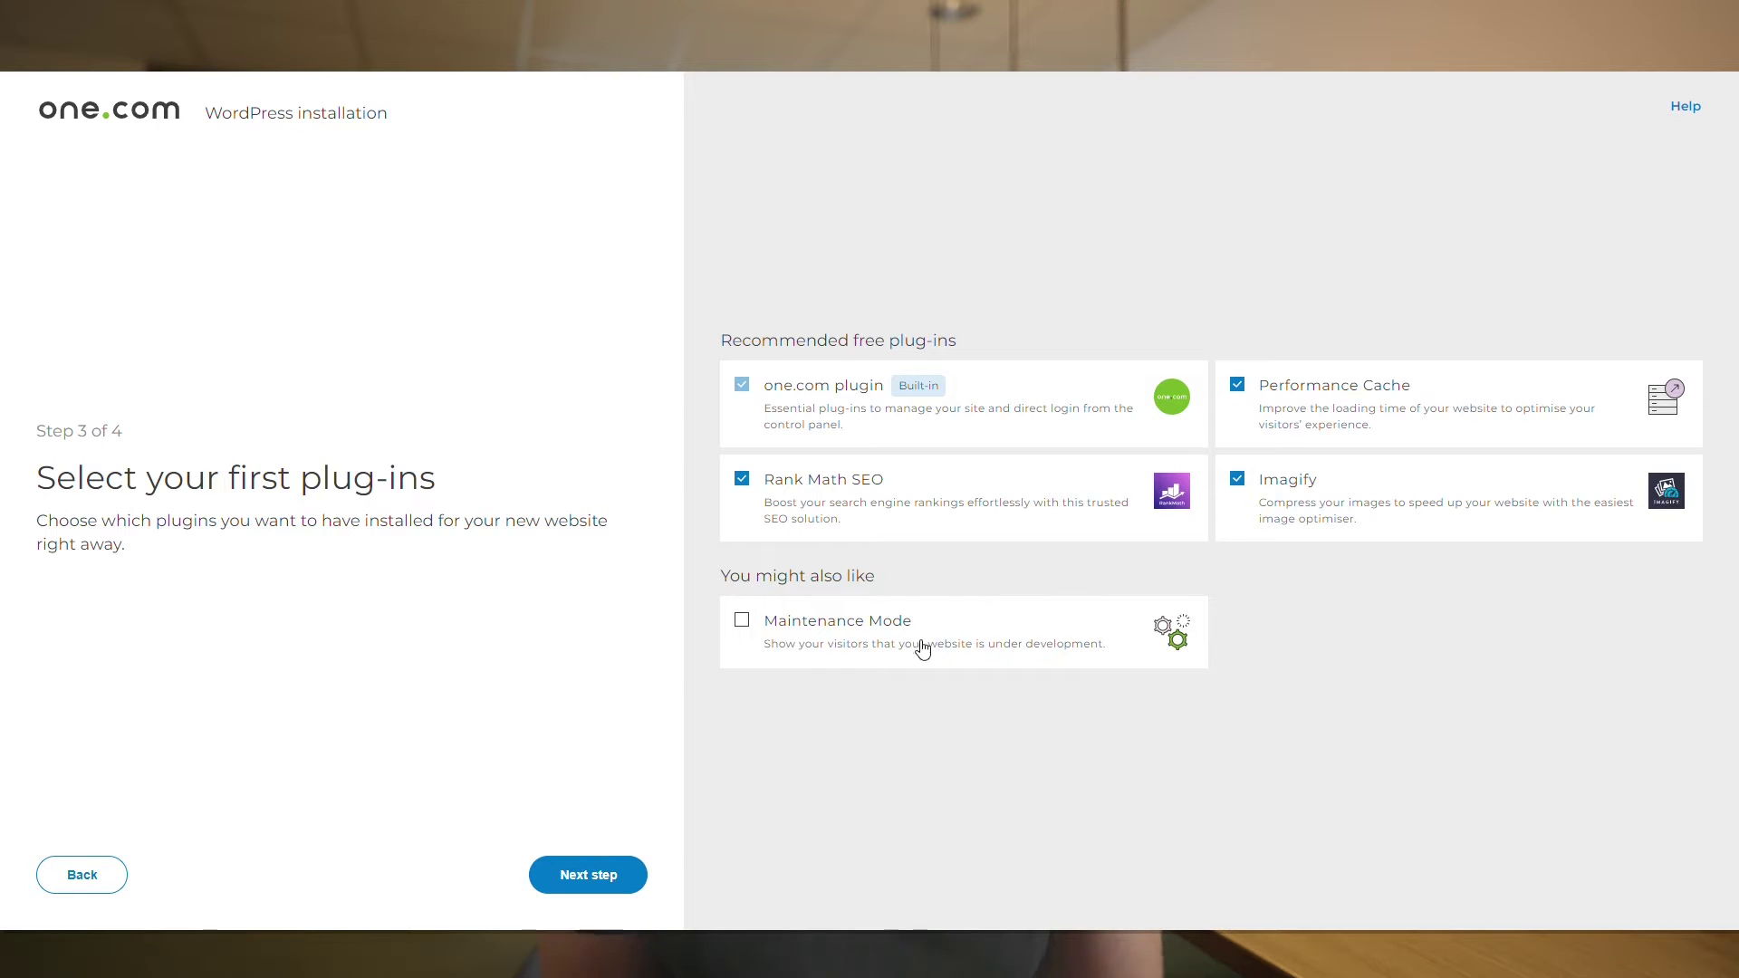
pyautogui.click(752, 624)
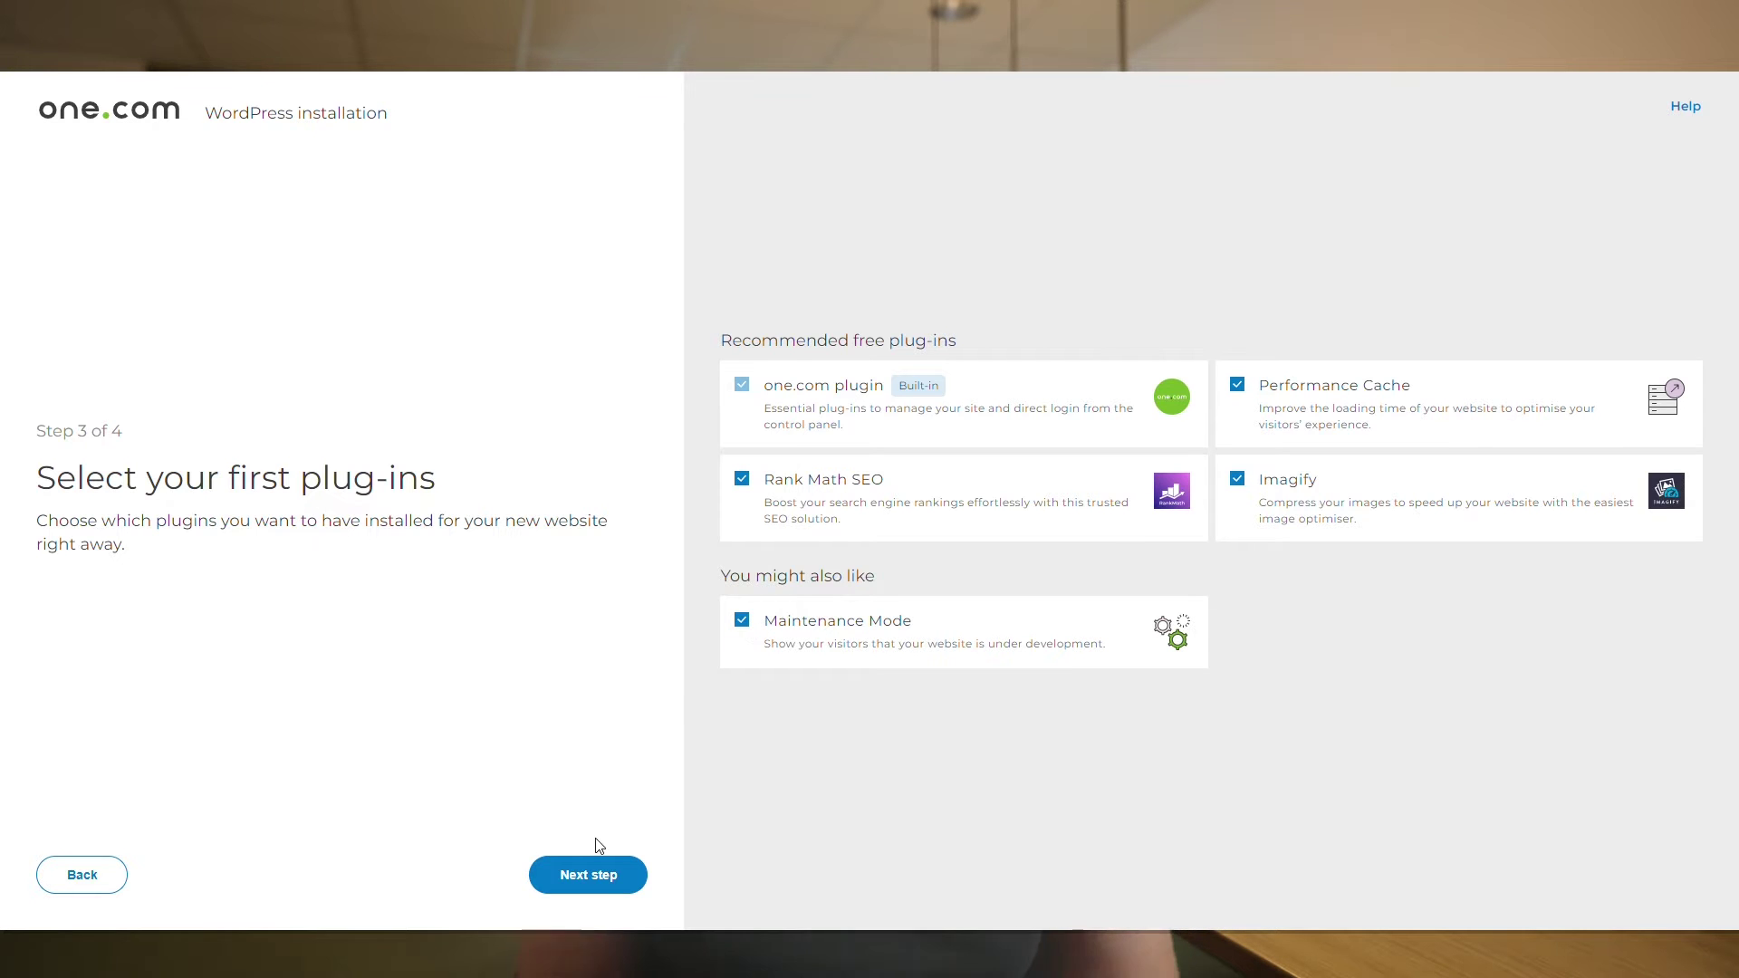
pyautogui.click(591, 875)
pyautogui.scroll(-8, 1643, 451)
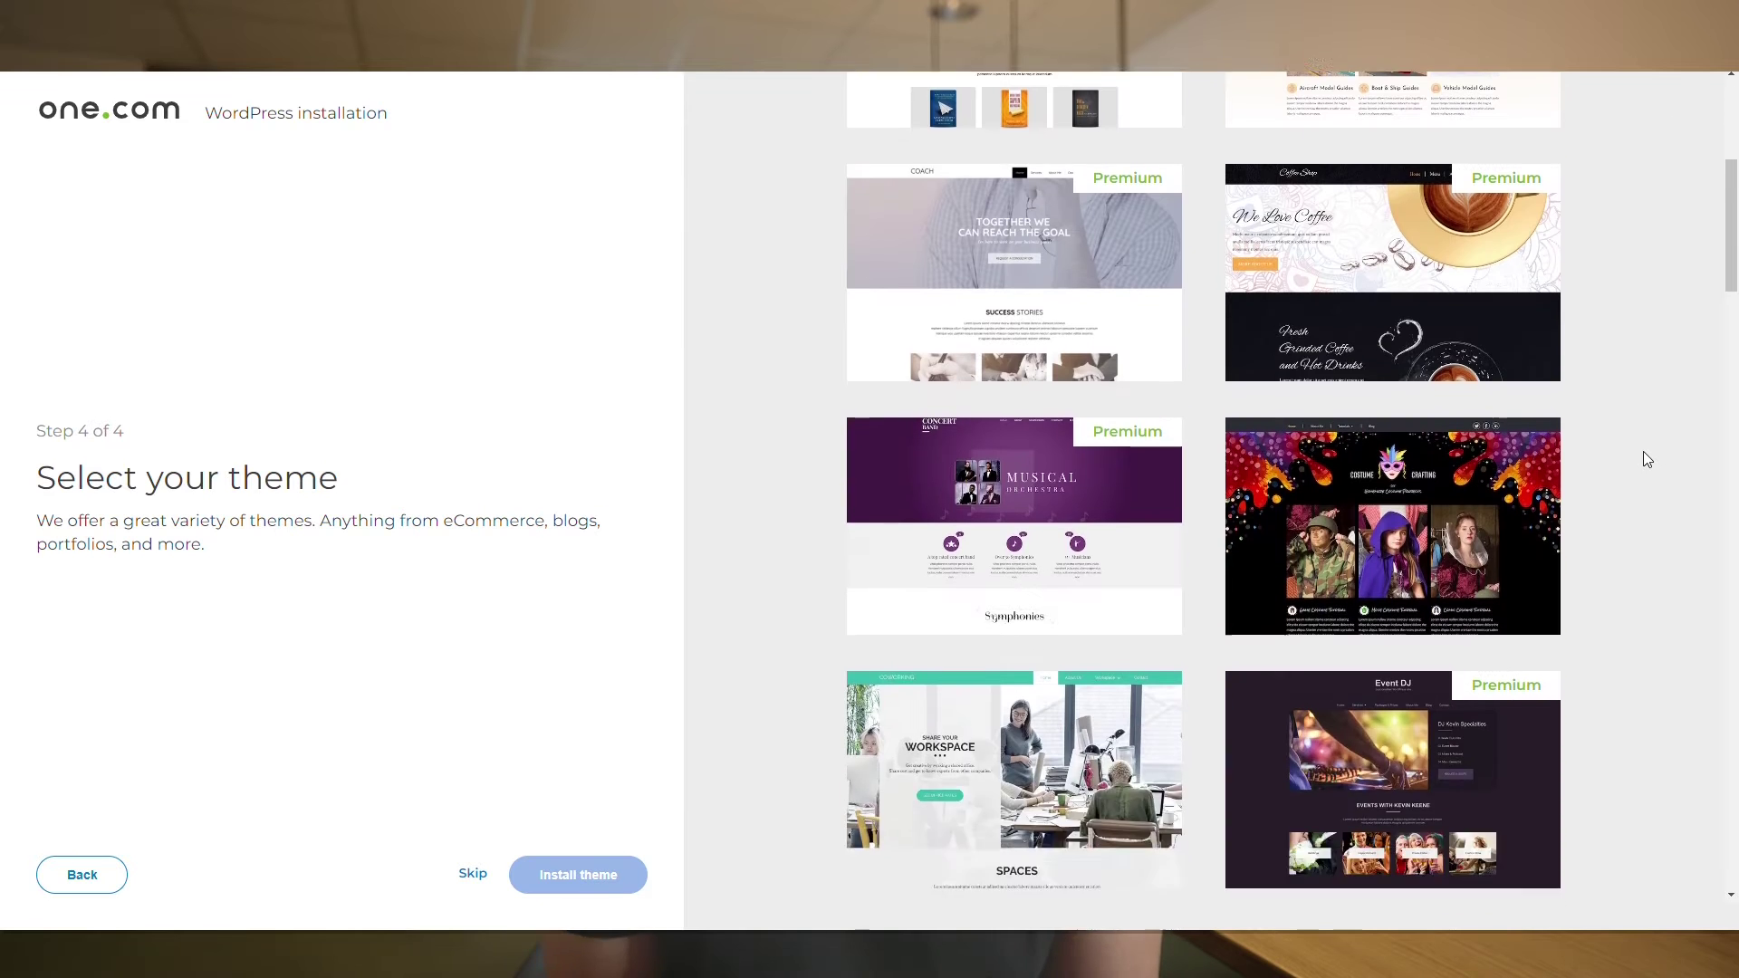
pyautogui.scroll(-12, 1643, 451)
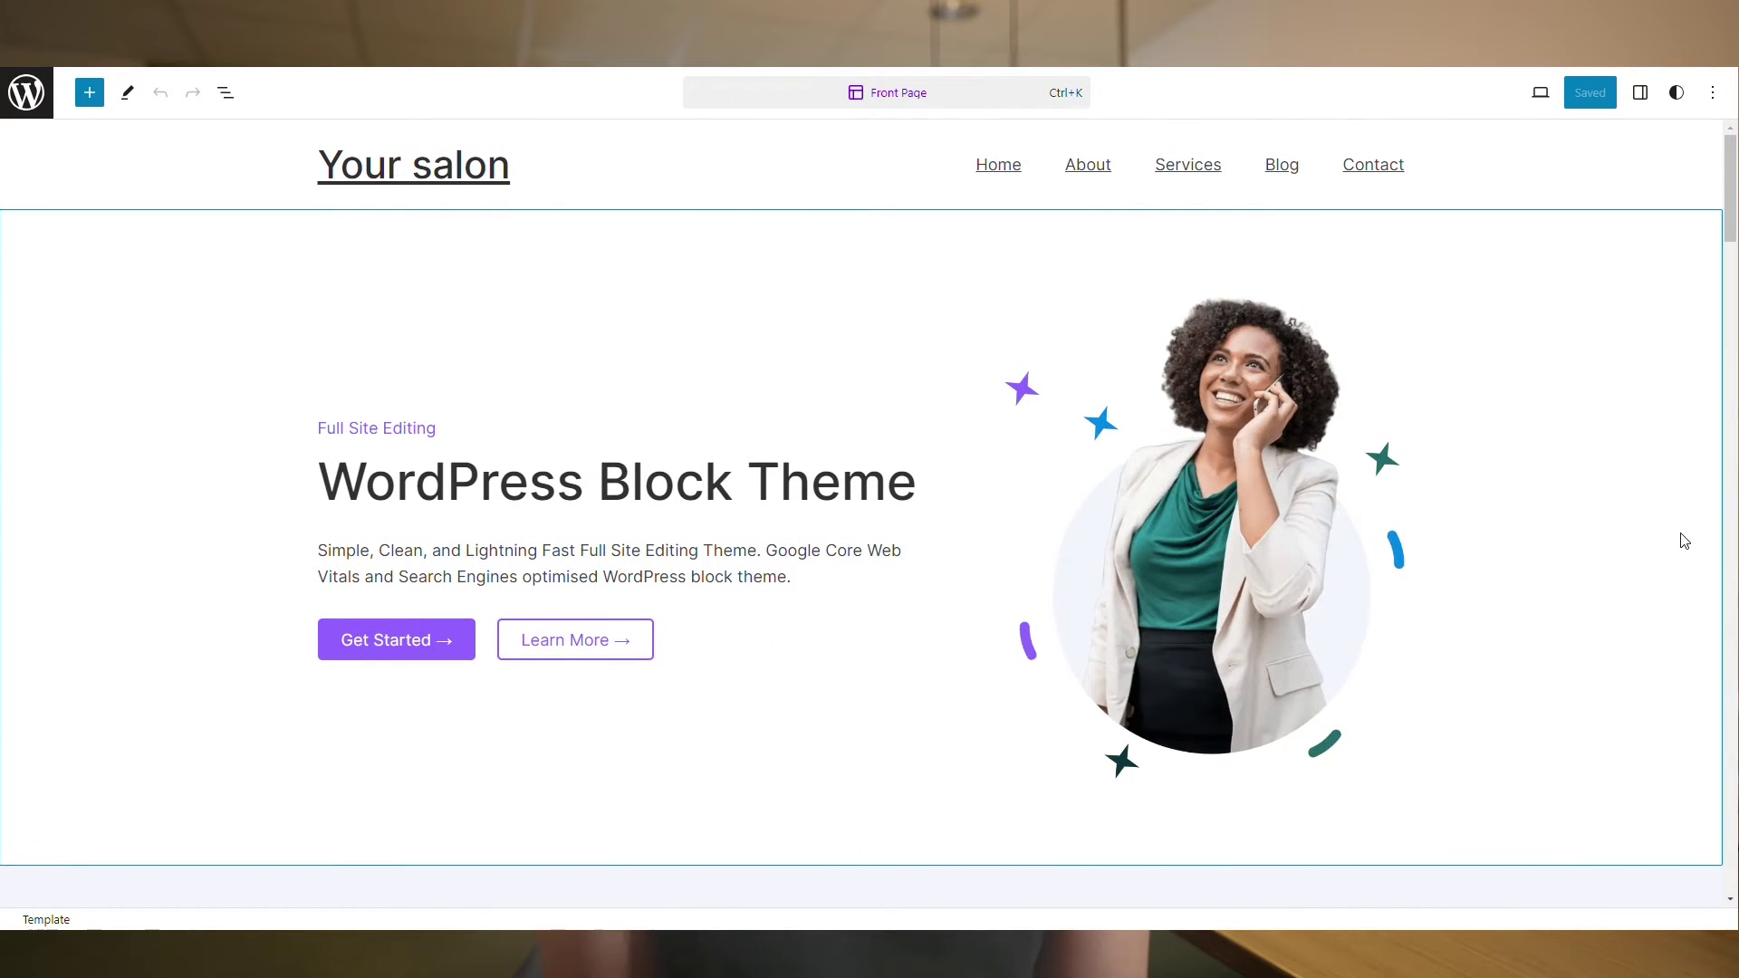
# - Browse the inserter's patterns, then its Blocks and Media options for the front page
pyautogui.click(90, 94)
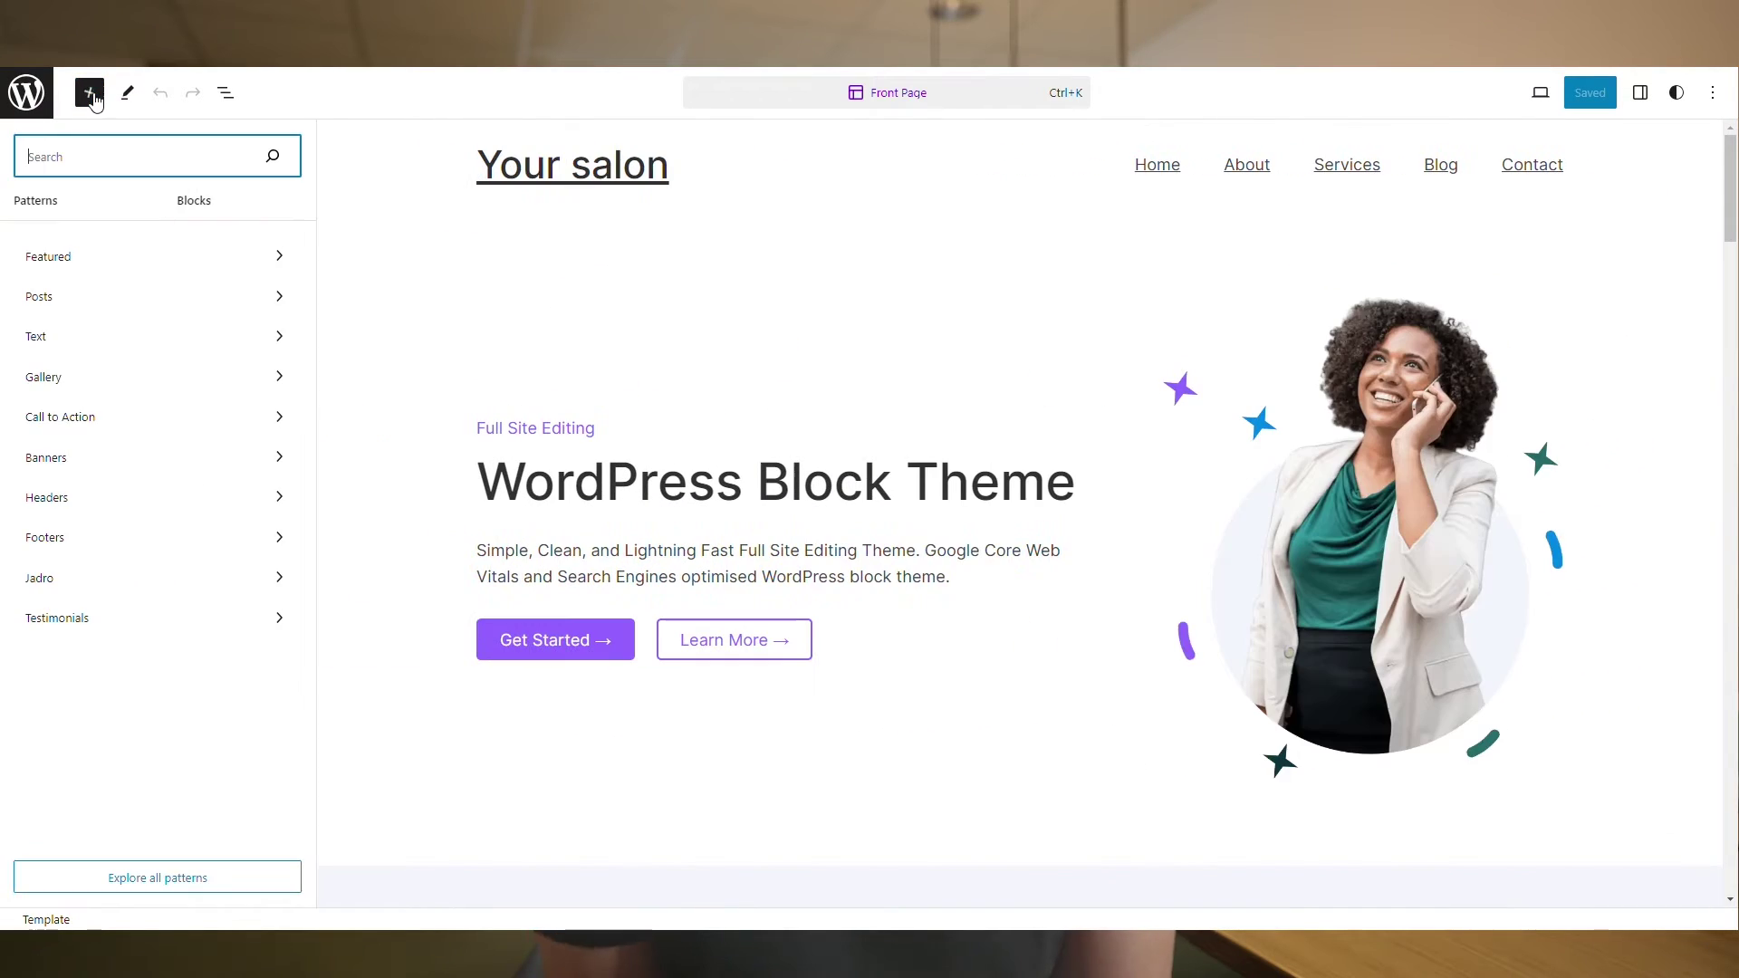
pyautogui.click(138, 204)
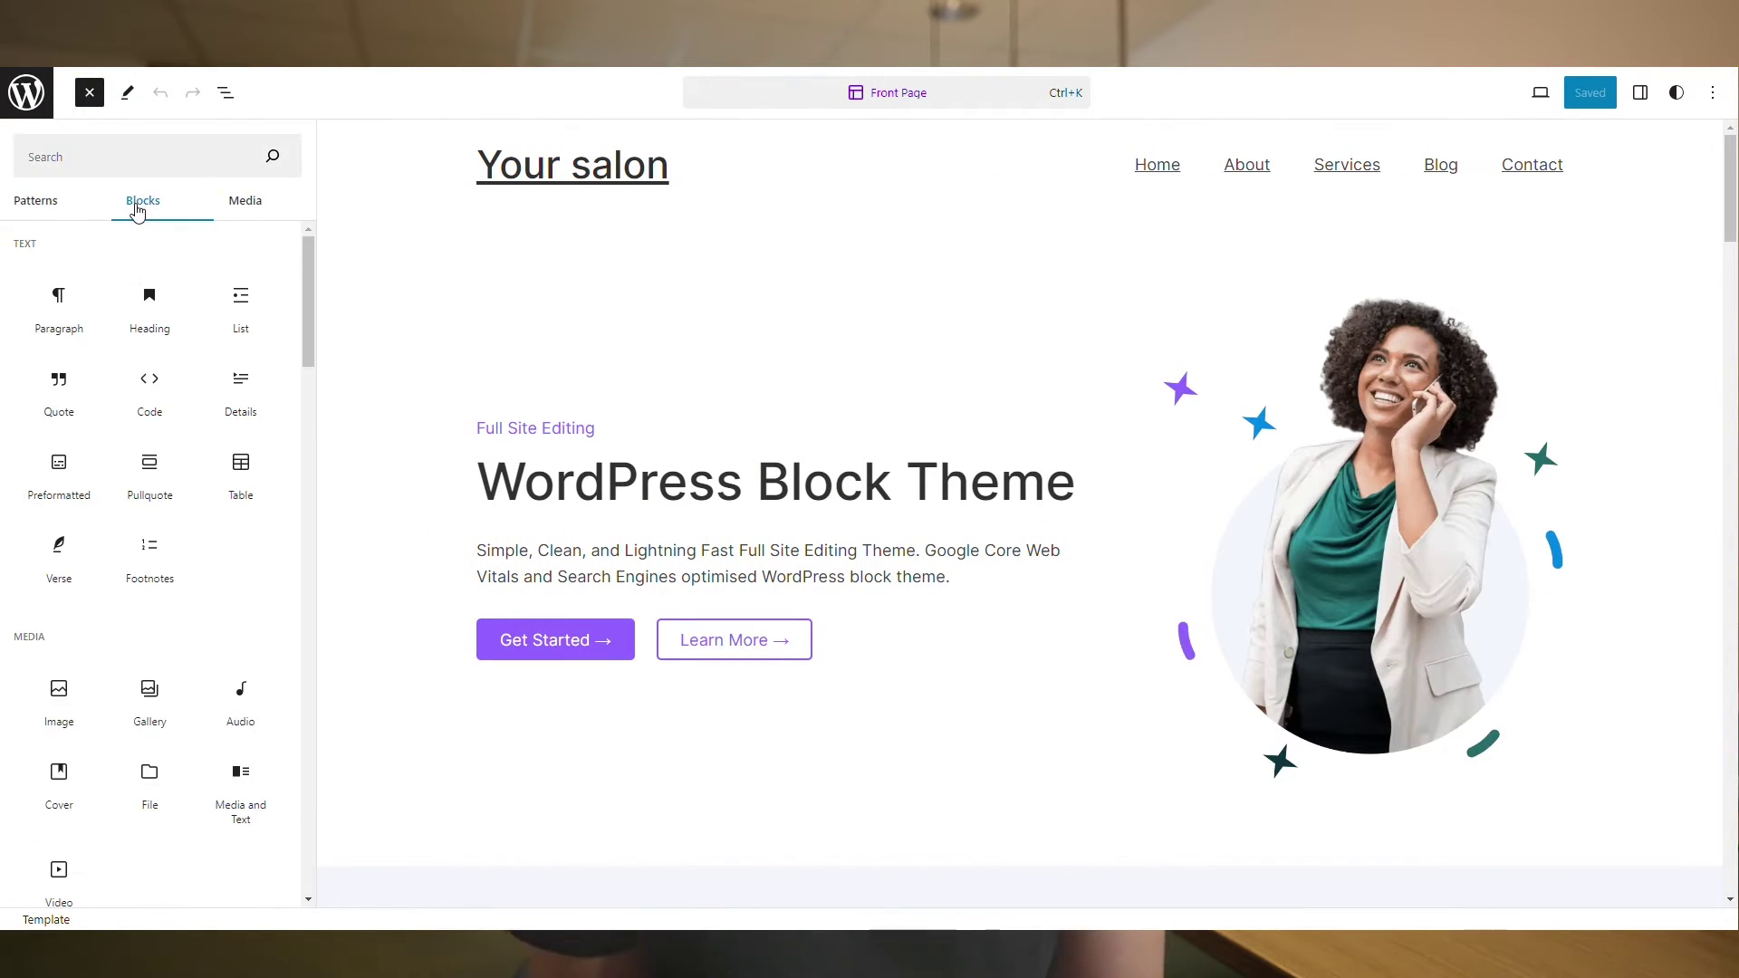
pyautogui.click(244, 203)
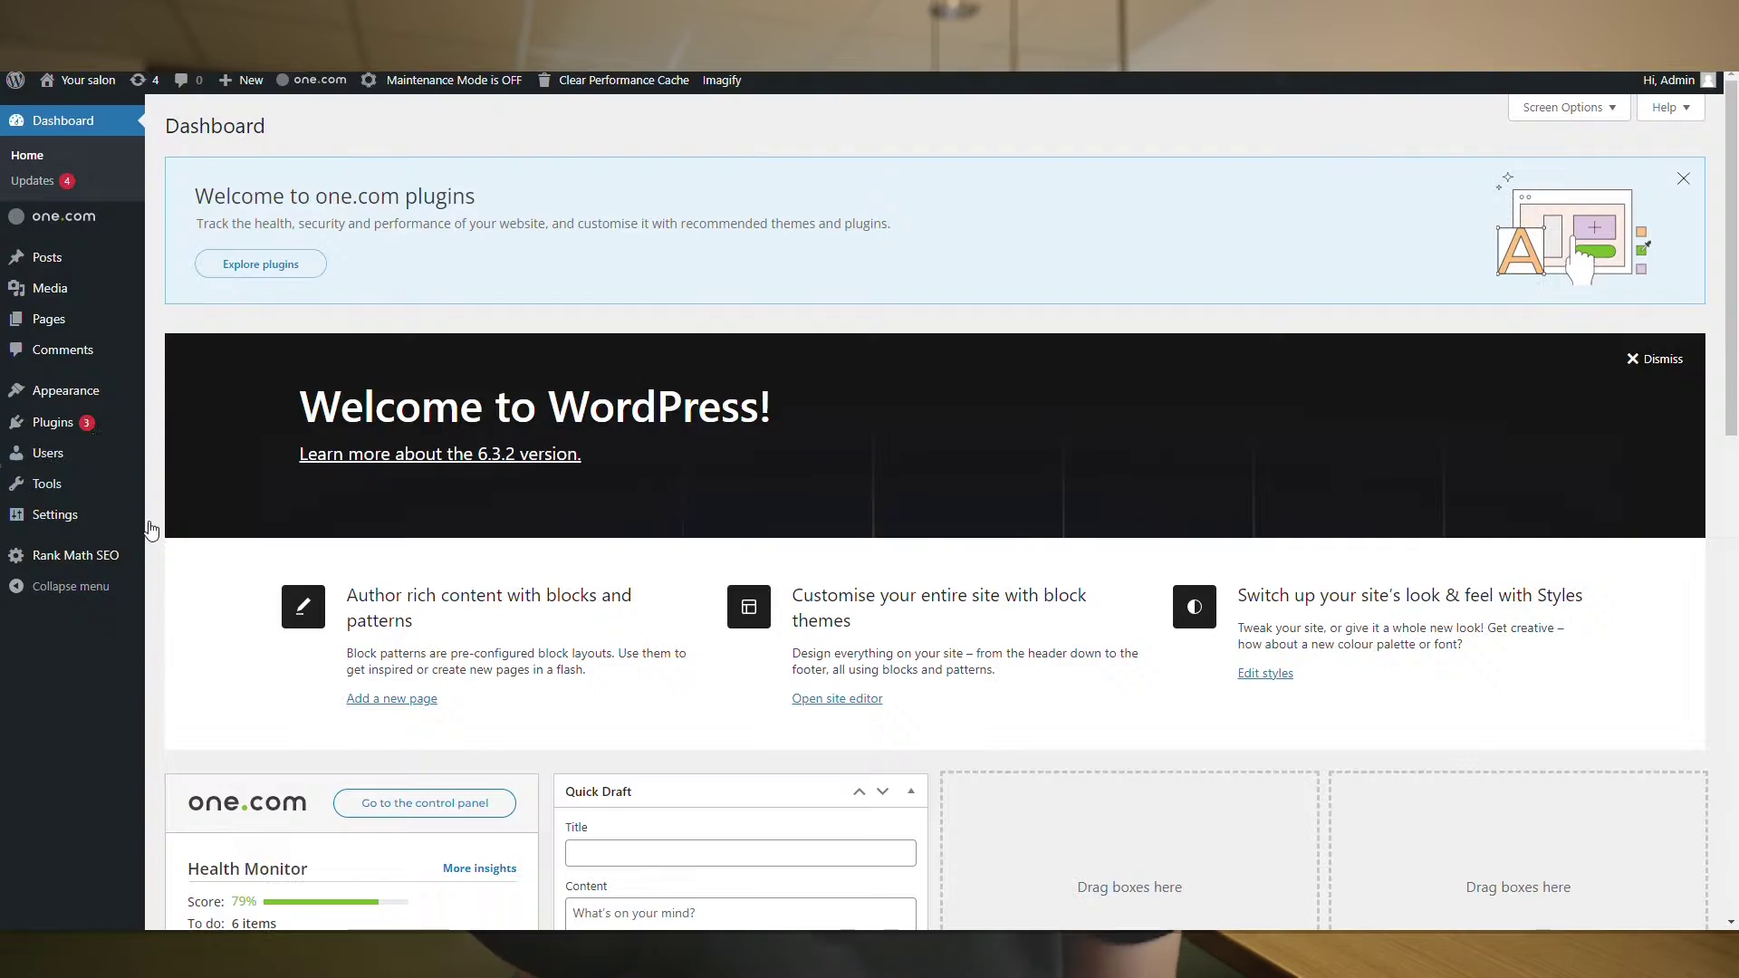
# - Browse the block themes available to add under Appearance > Themes
pyautogui.click(61, 395)
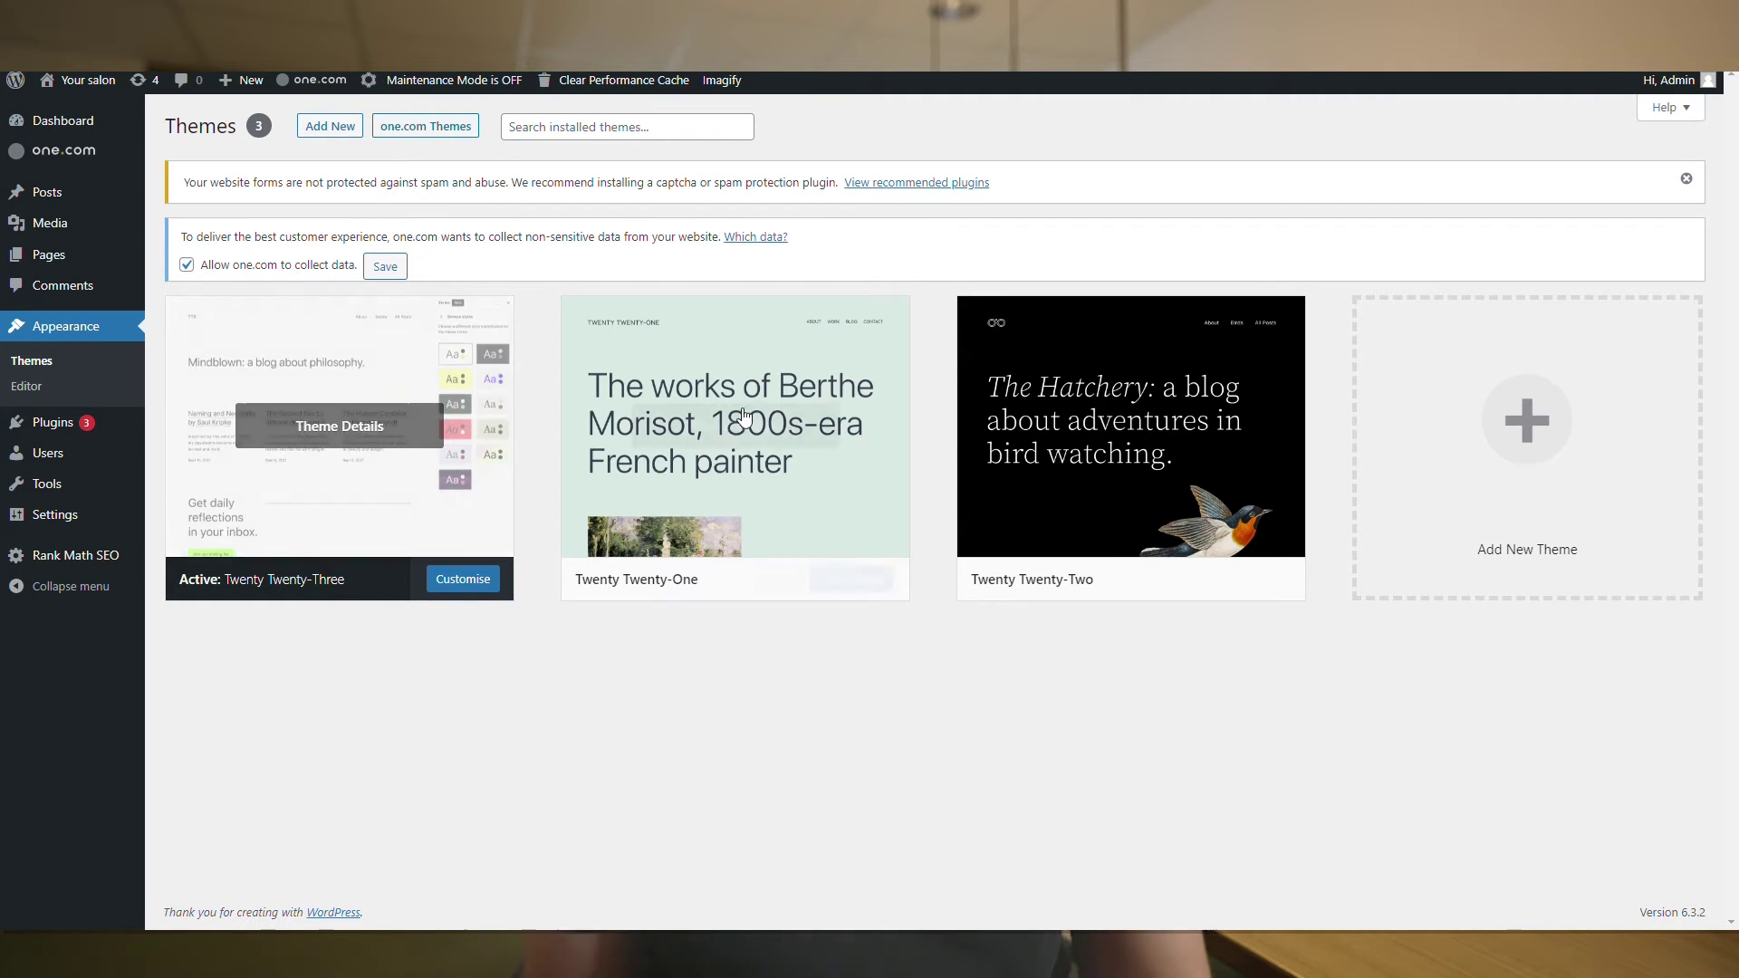
pyautogui.click(1591, 418)
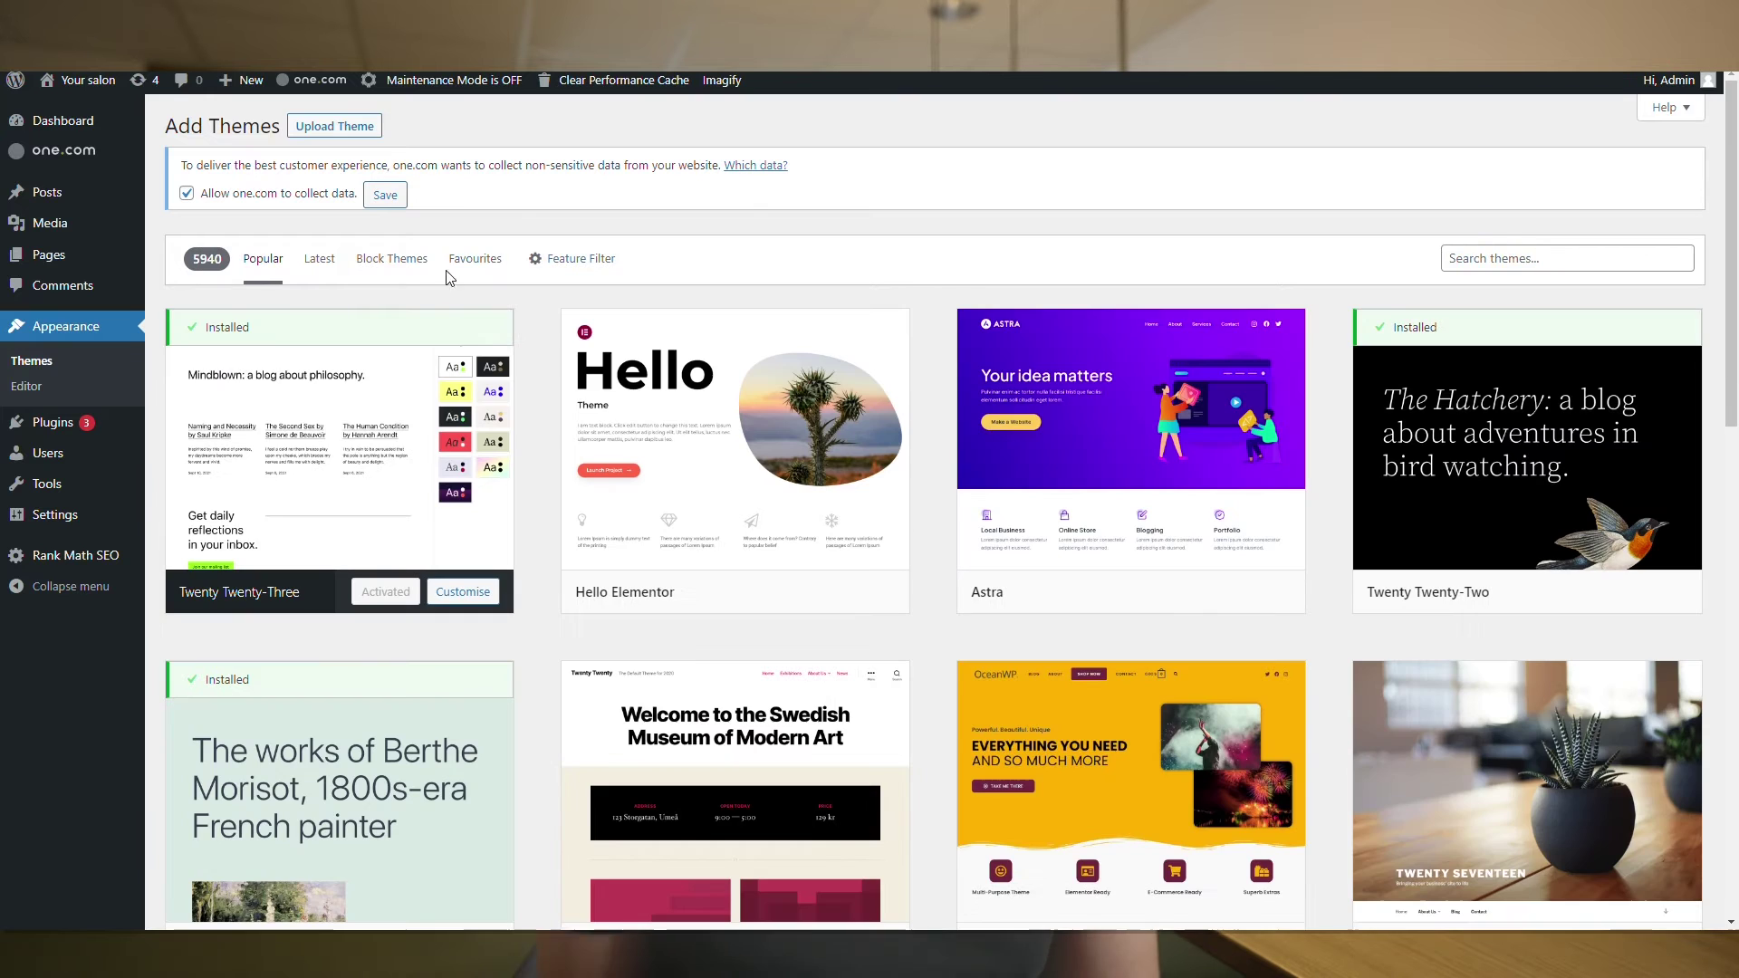
pyautogui.click(420, 265)
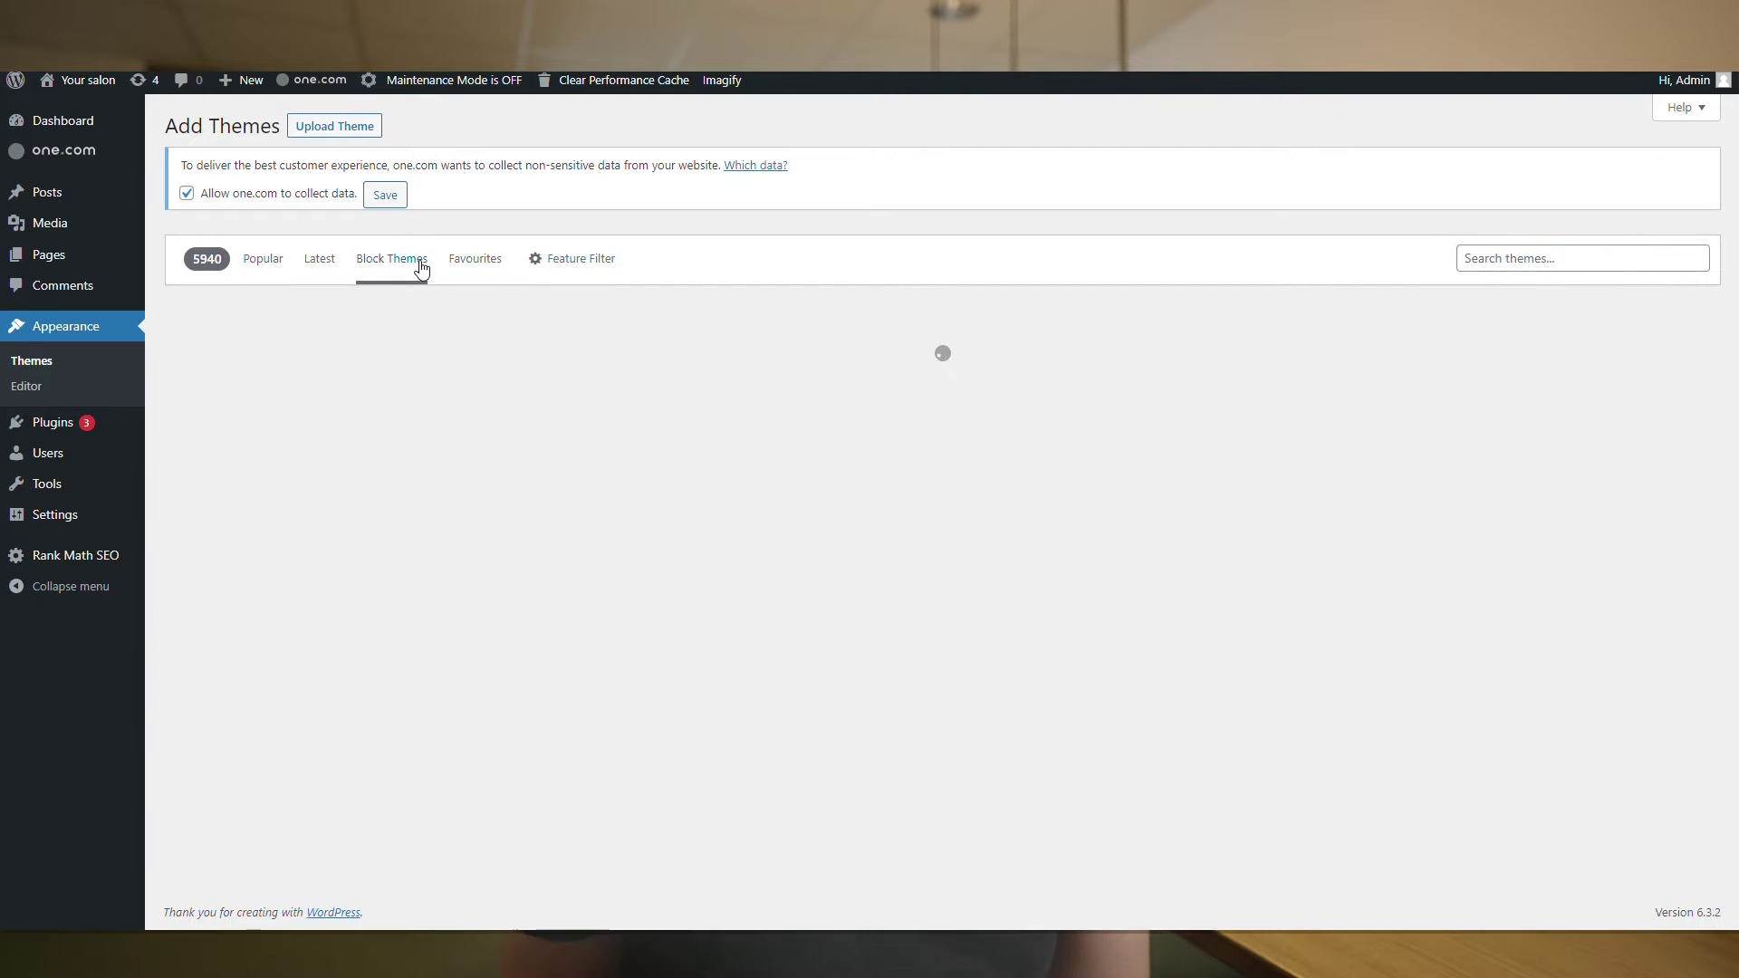
pyautogui.scroll(-8, 1337, 379)
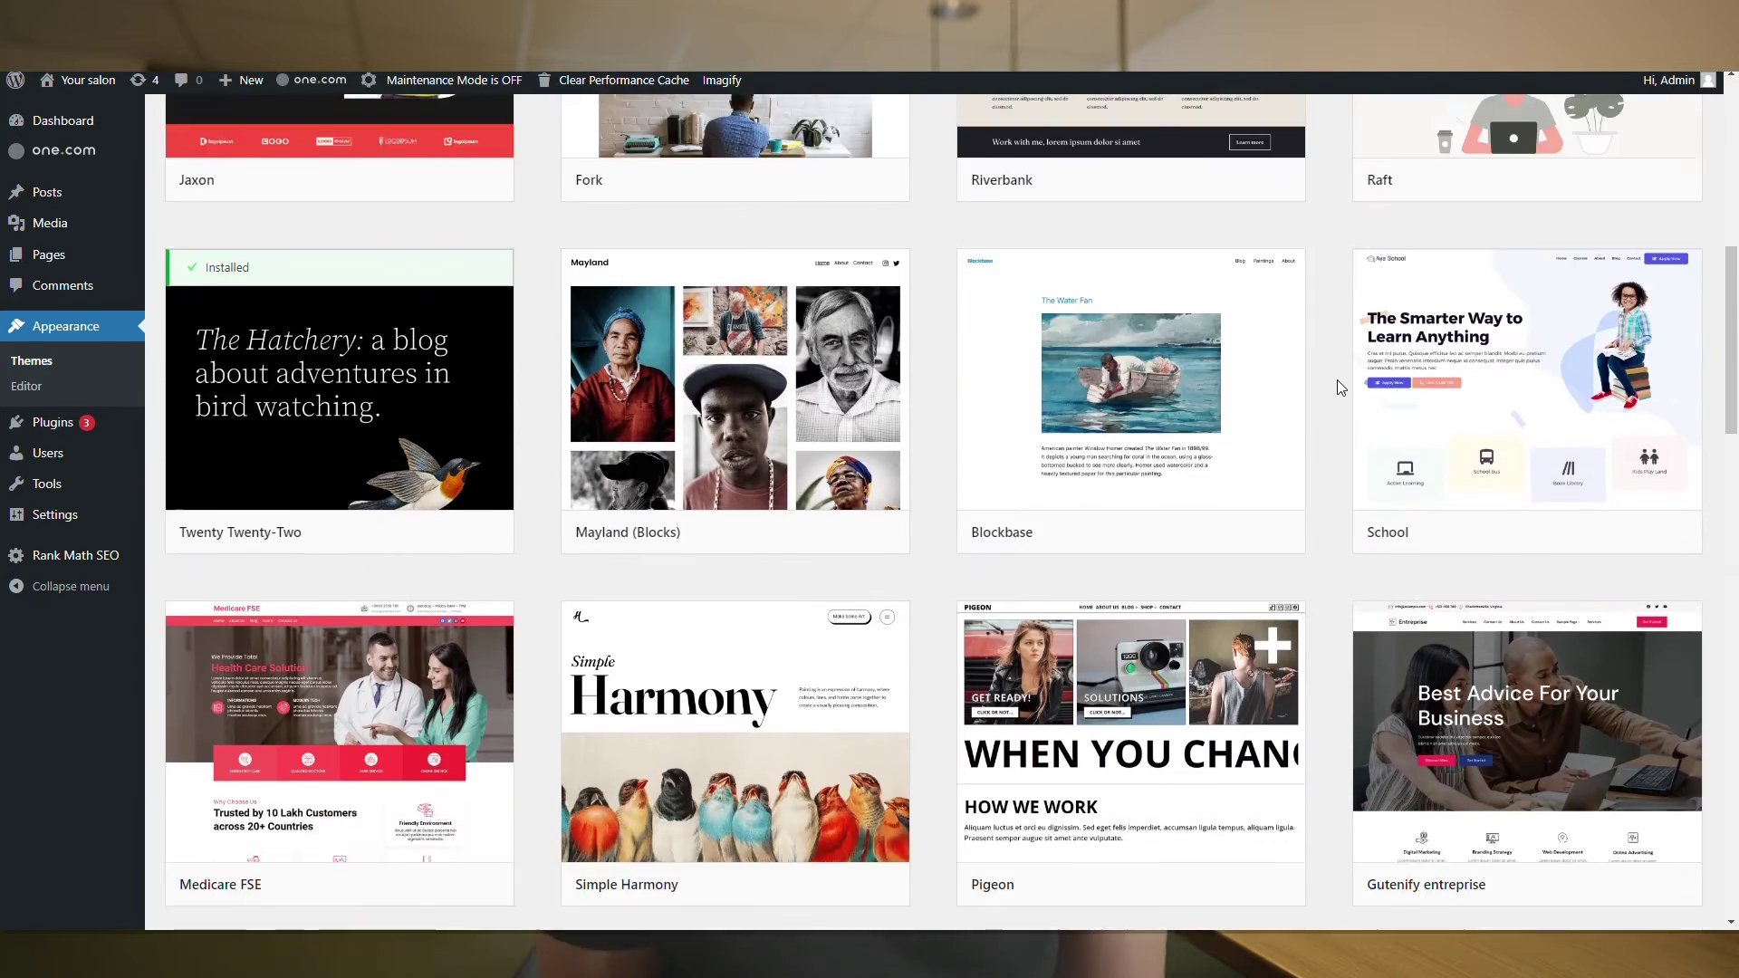
pyautogui.scroll(-8, 1337, 380)
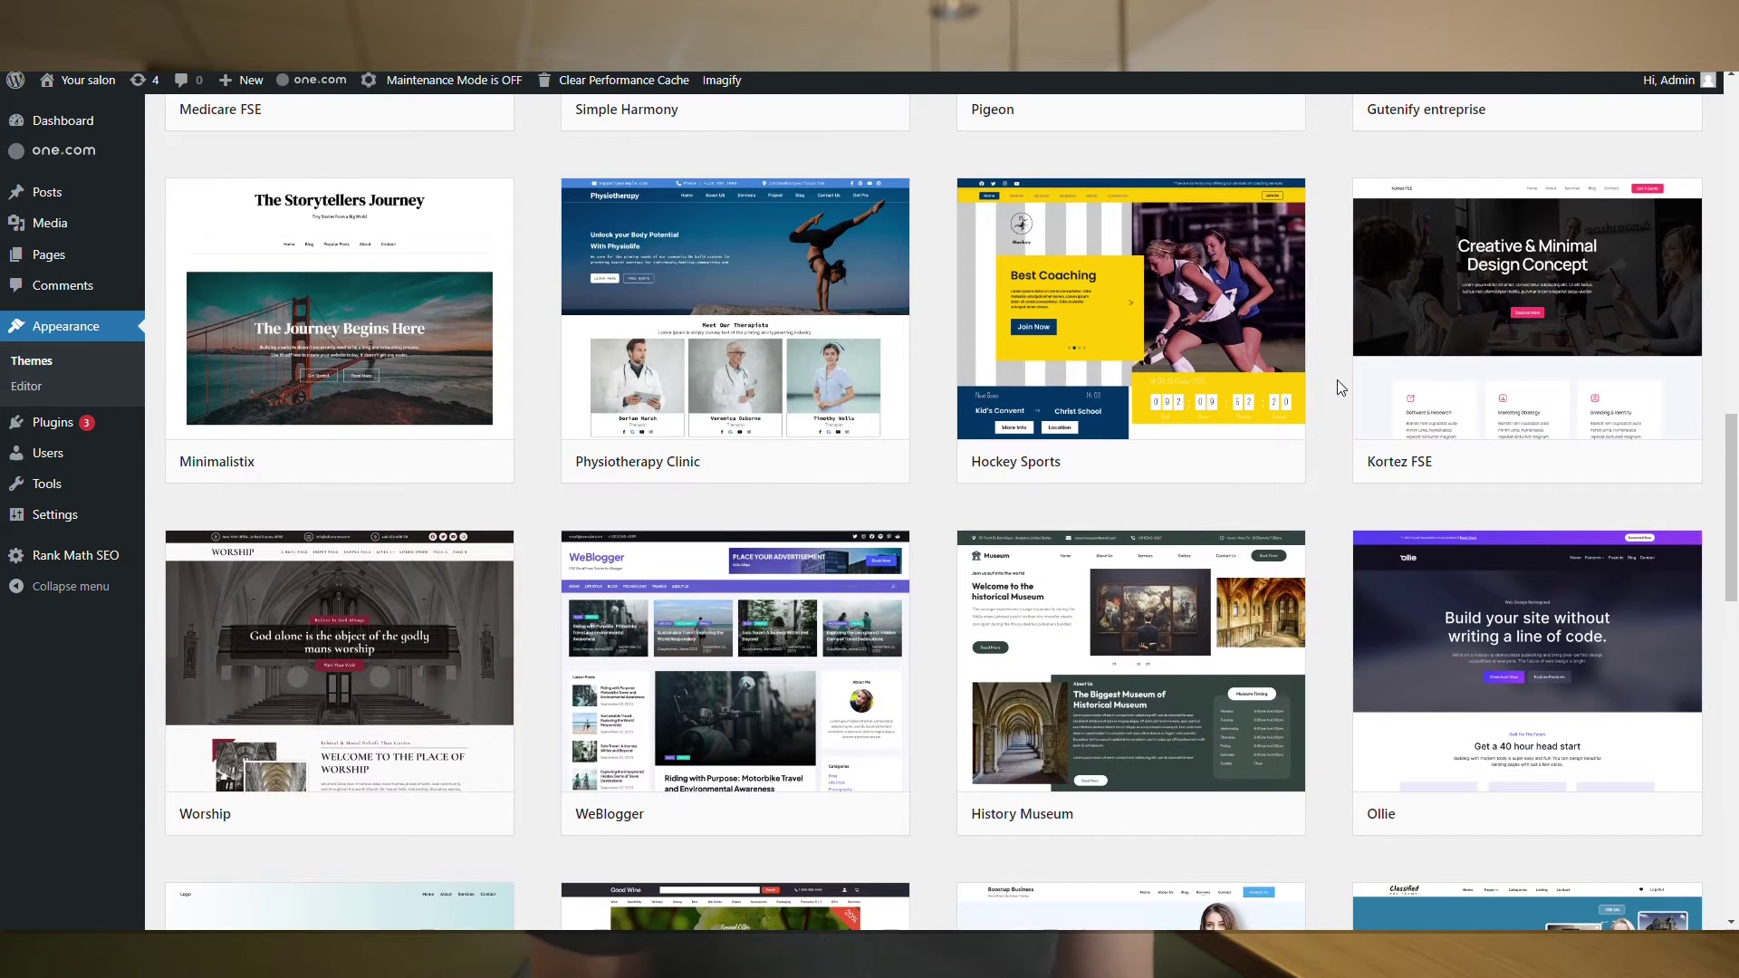
pyautogui.scroll(-3, 1340, 387)
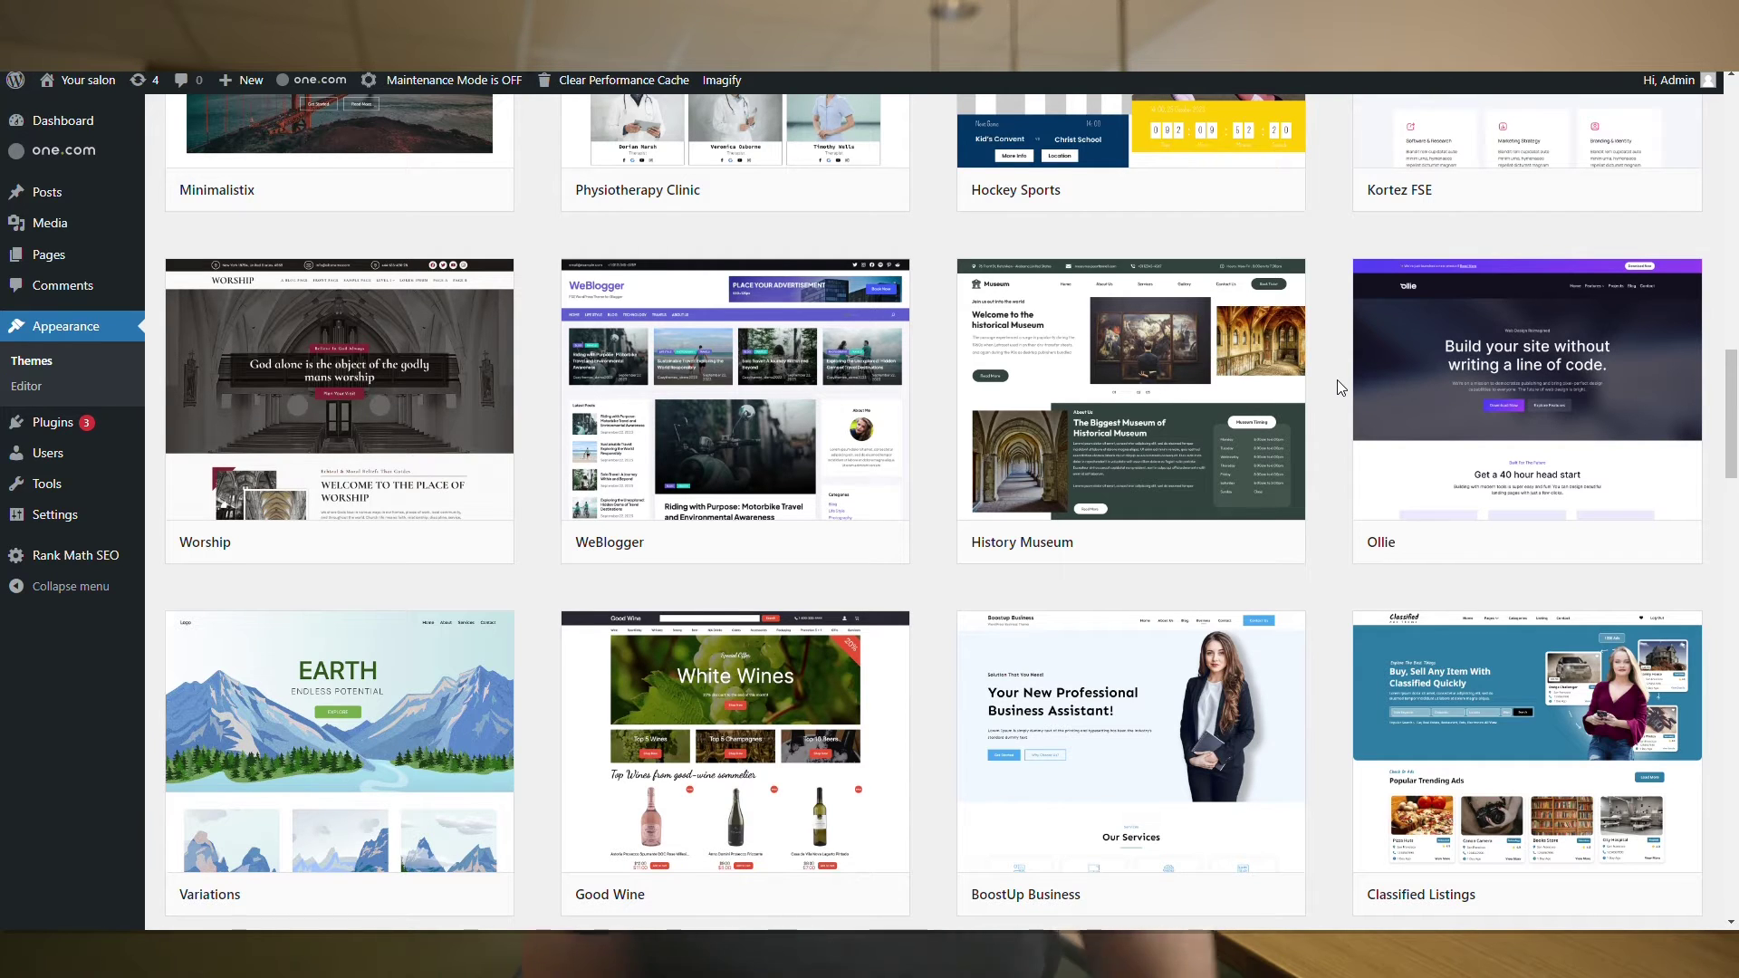
pyautogui.scroll(9, 1337, 388)
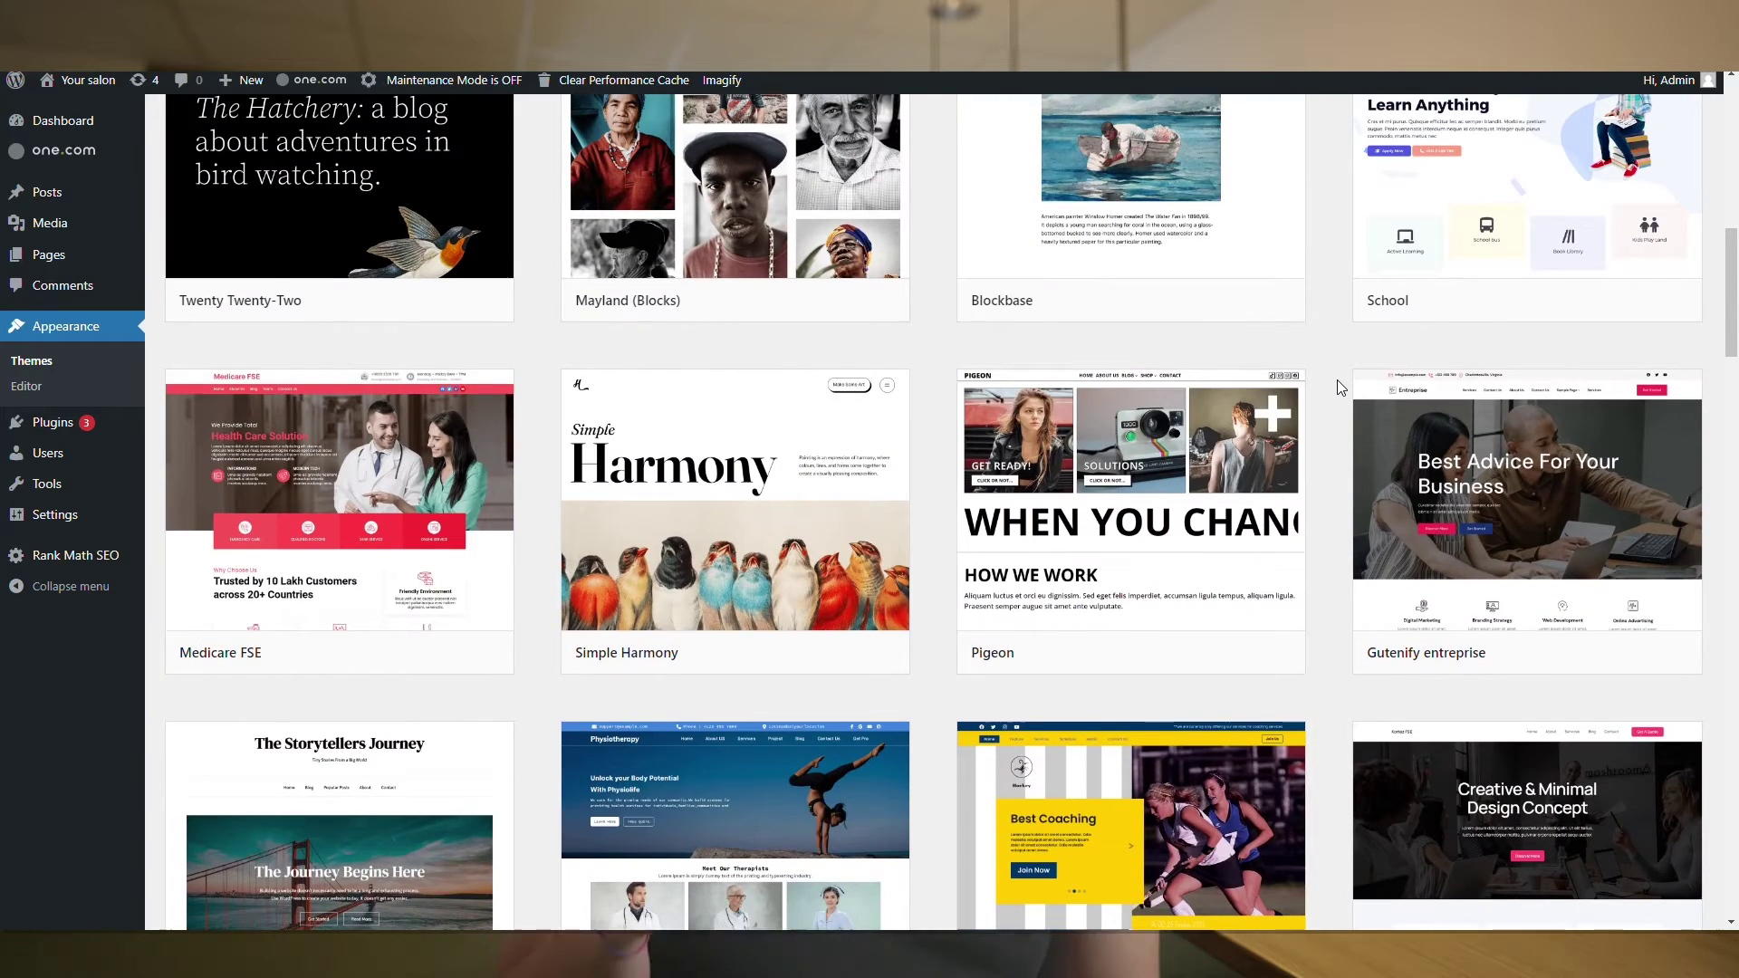
pyautogui.scroll(11, 1337, 378)
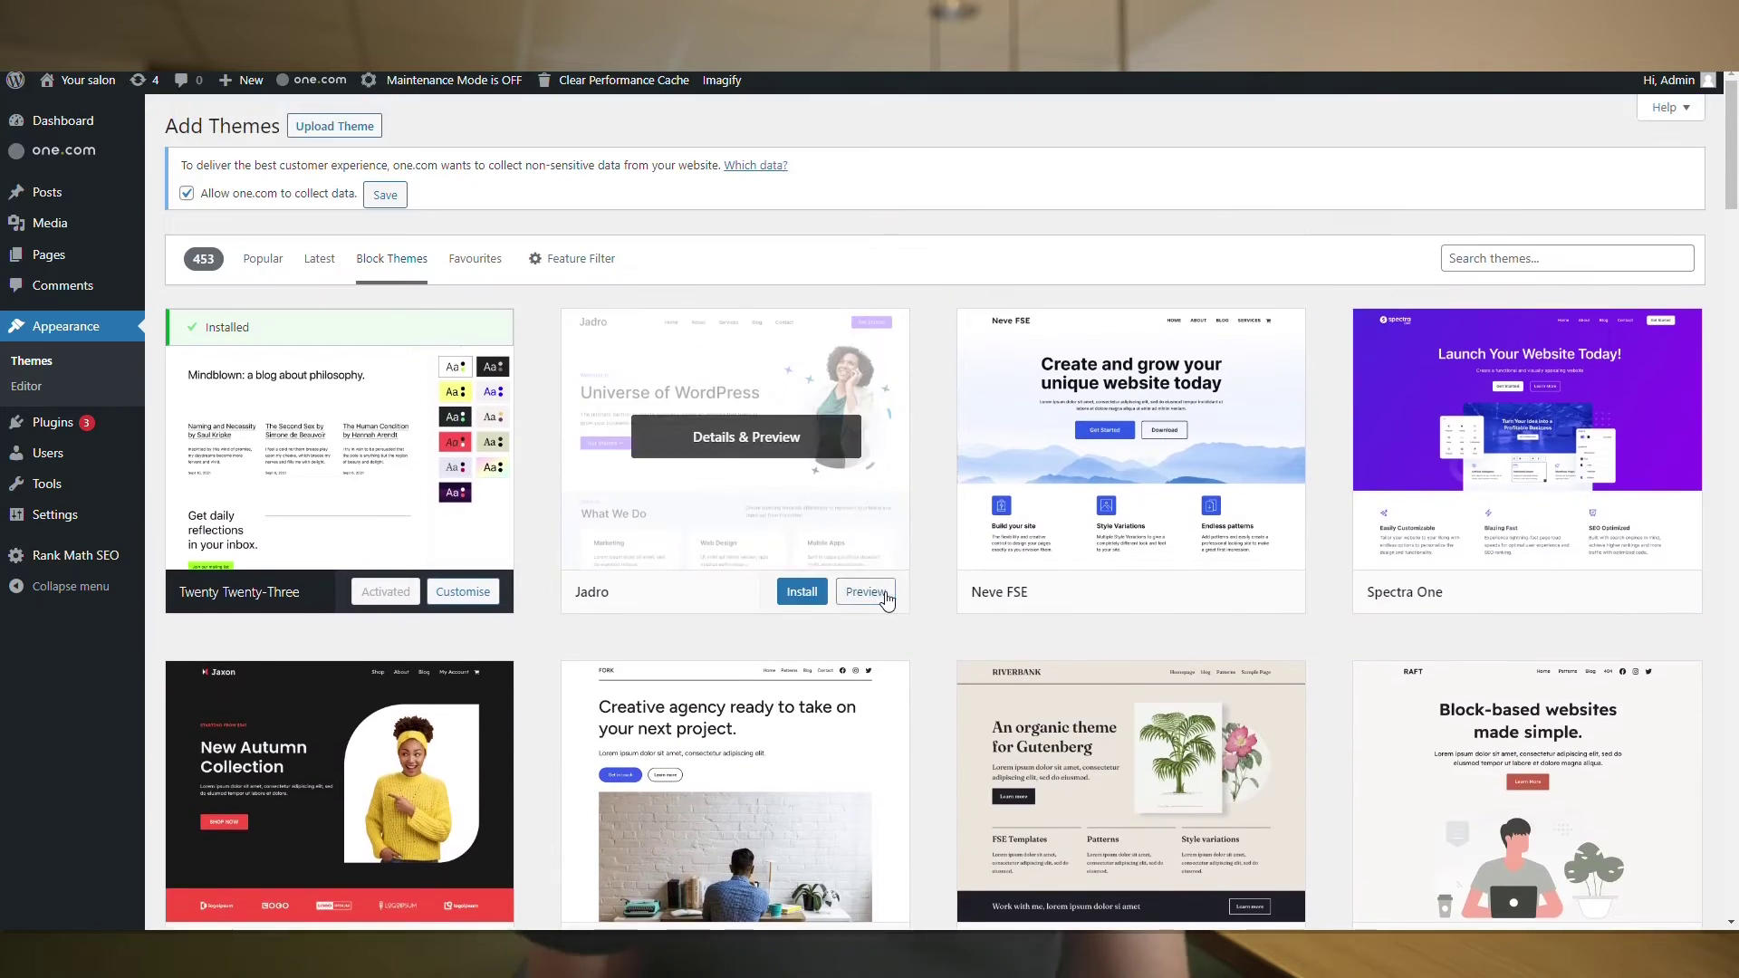
# - Preview the Jadro theme, then install and activate it
pyautogui.click(866, 592)
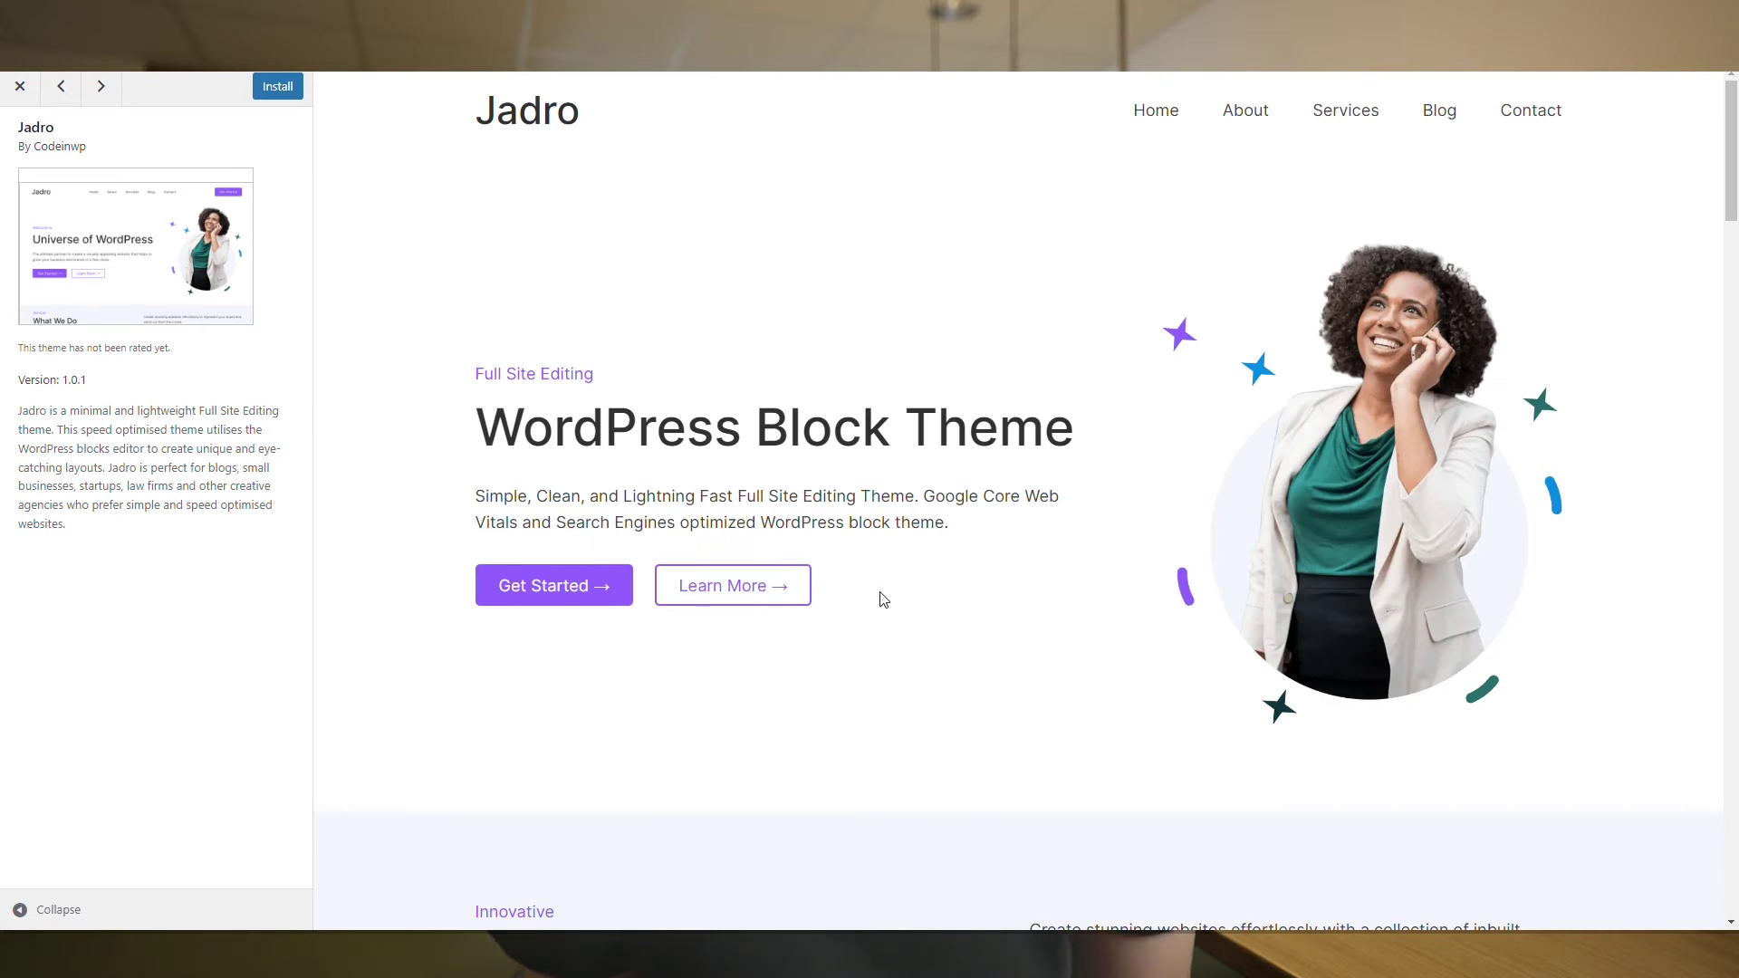
pyautogui.scroll(-9, 883, 599)
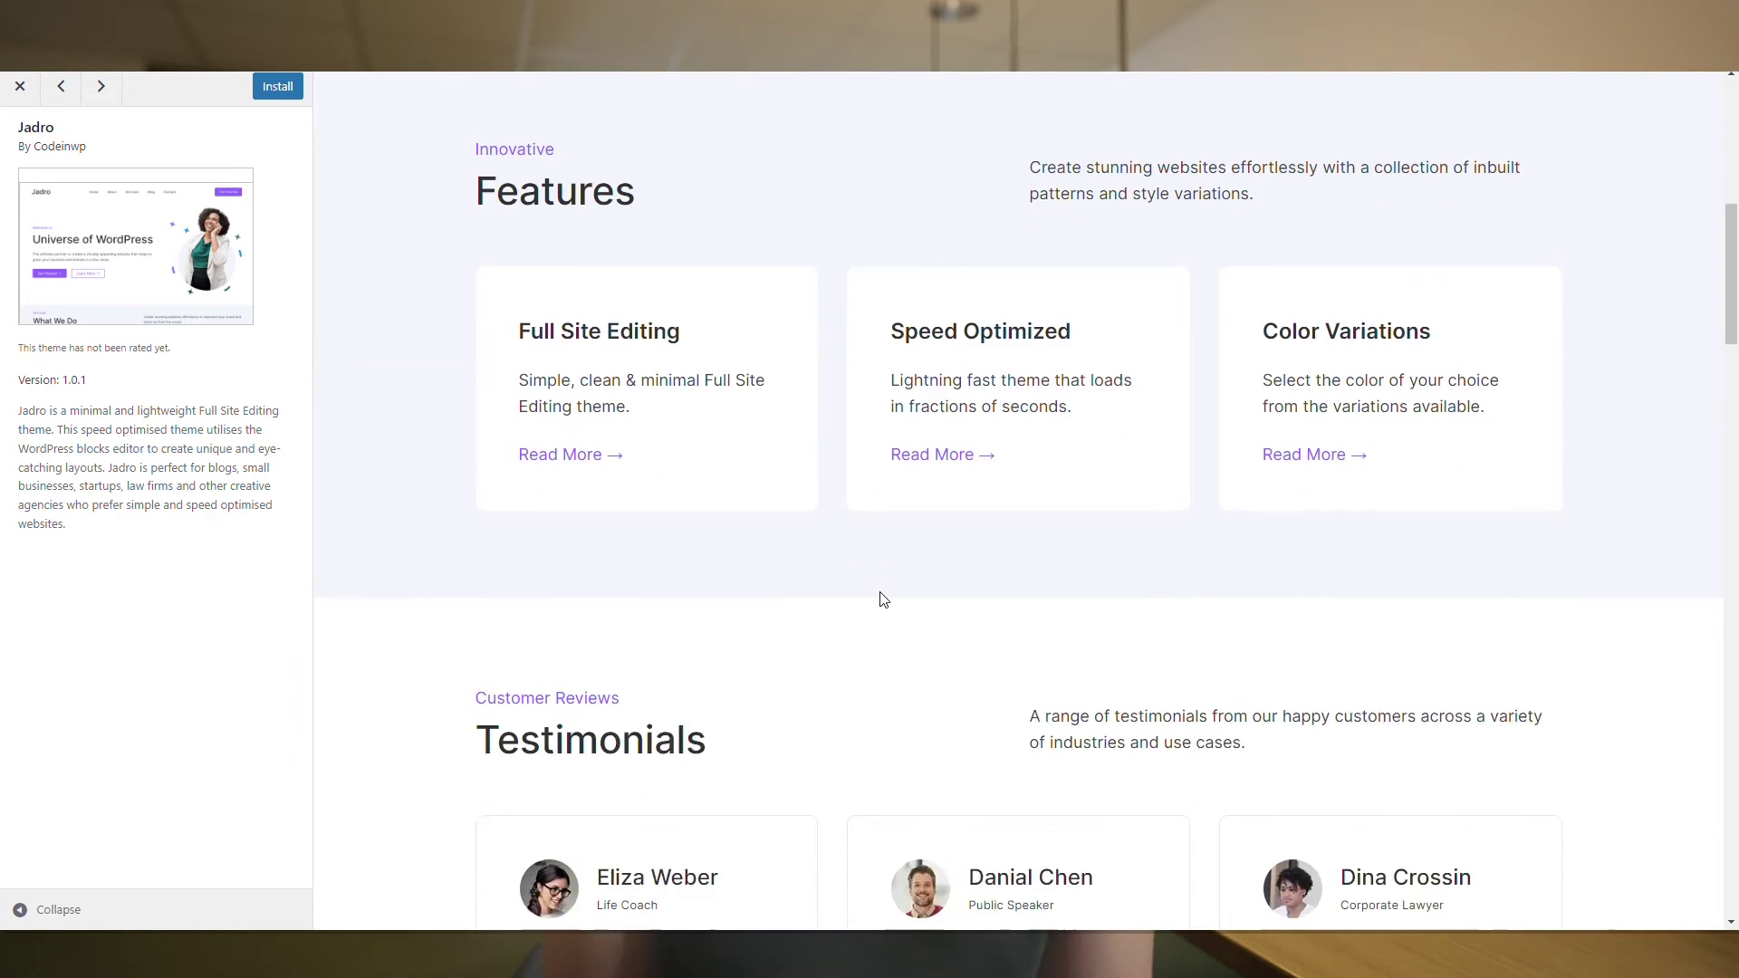
pyautogui.scroll(-3, 883, 599)
pyautogui.press('Escape')
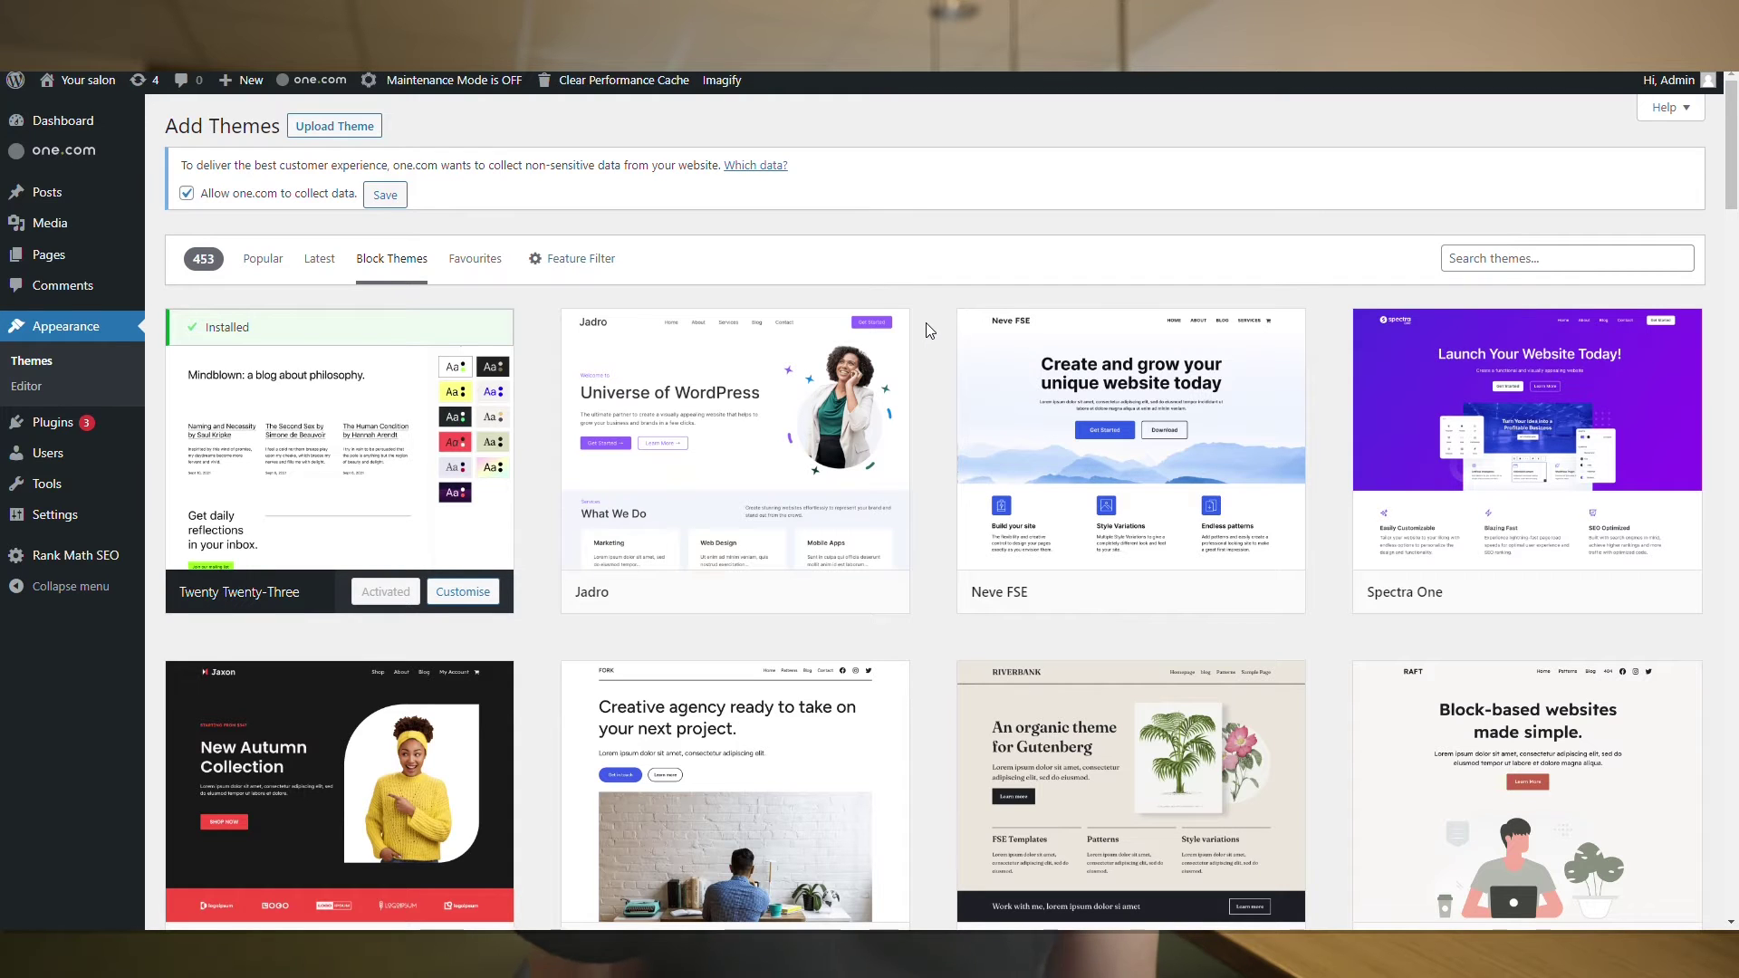
pyautogui.moveTo(869, 455)
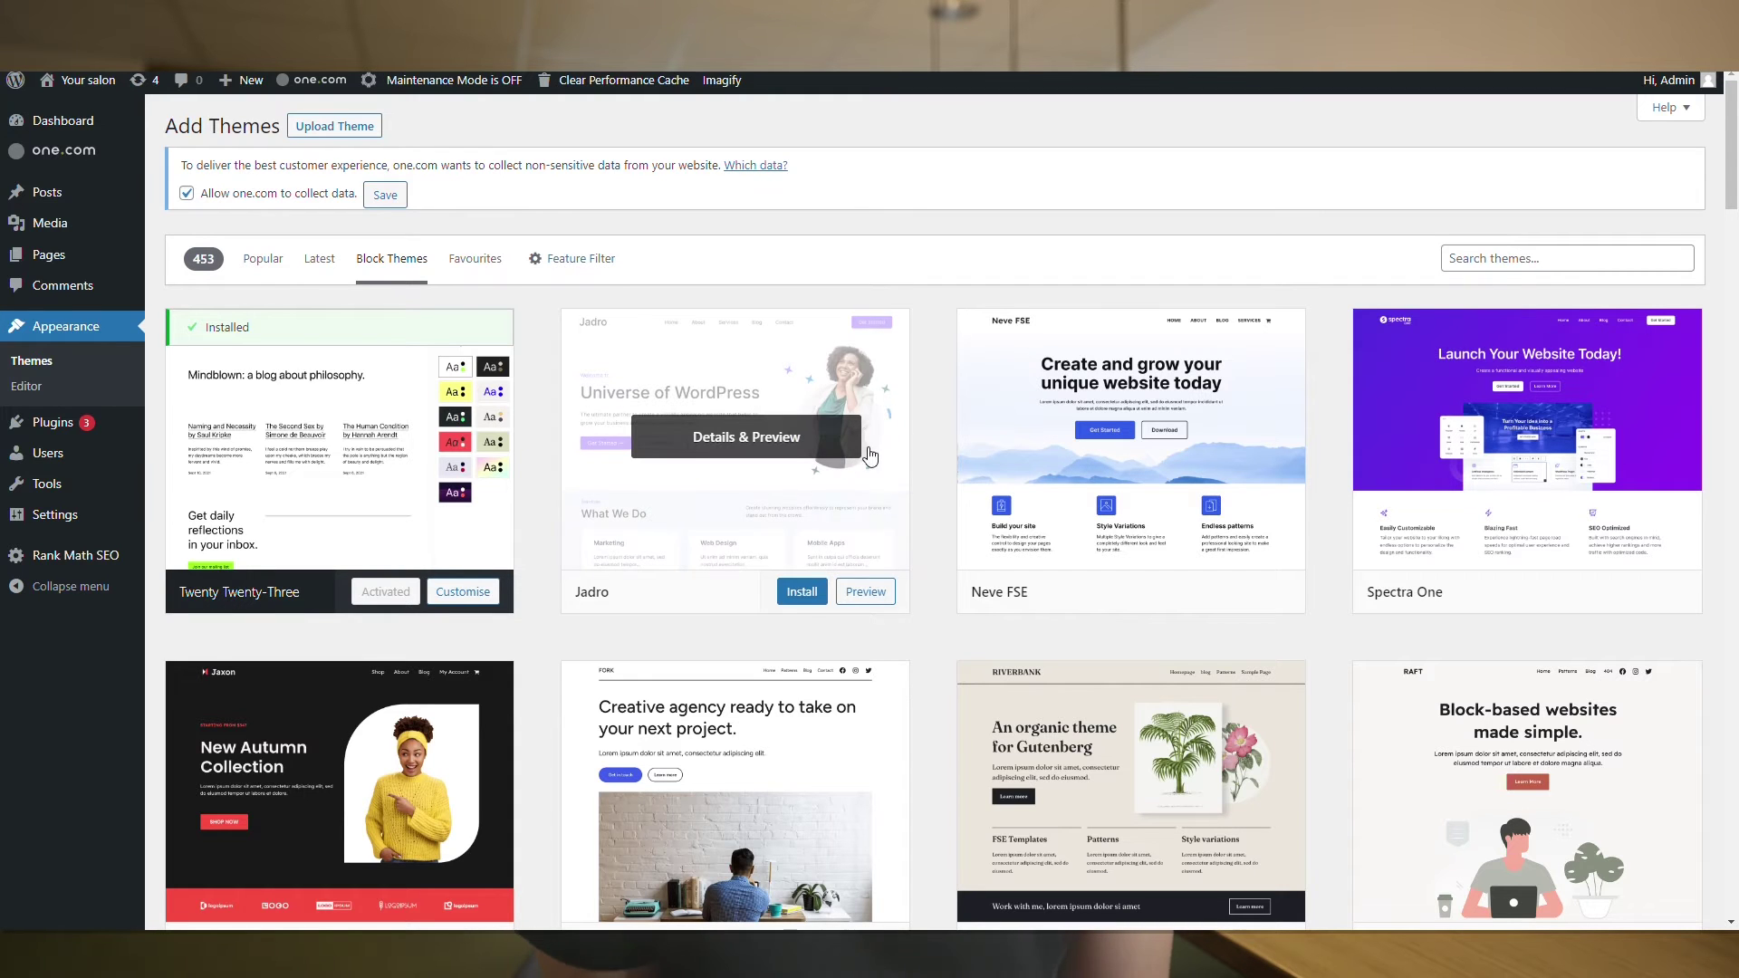
pyautogui.click(802, 594)
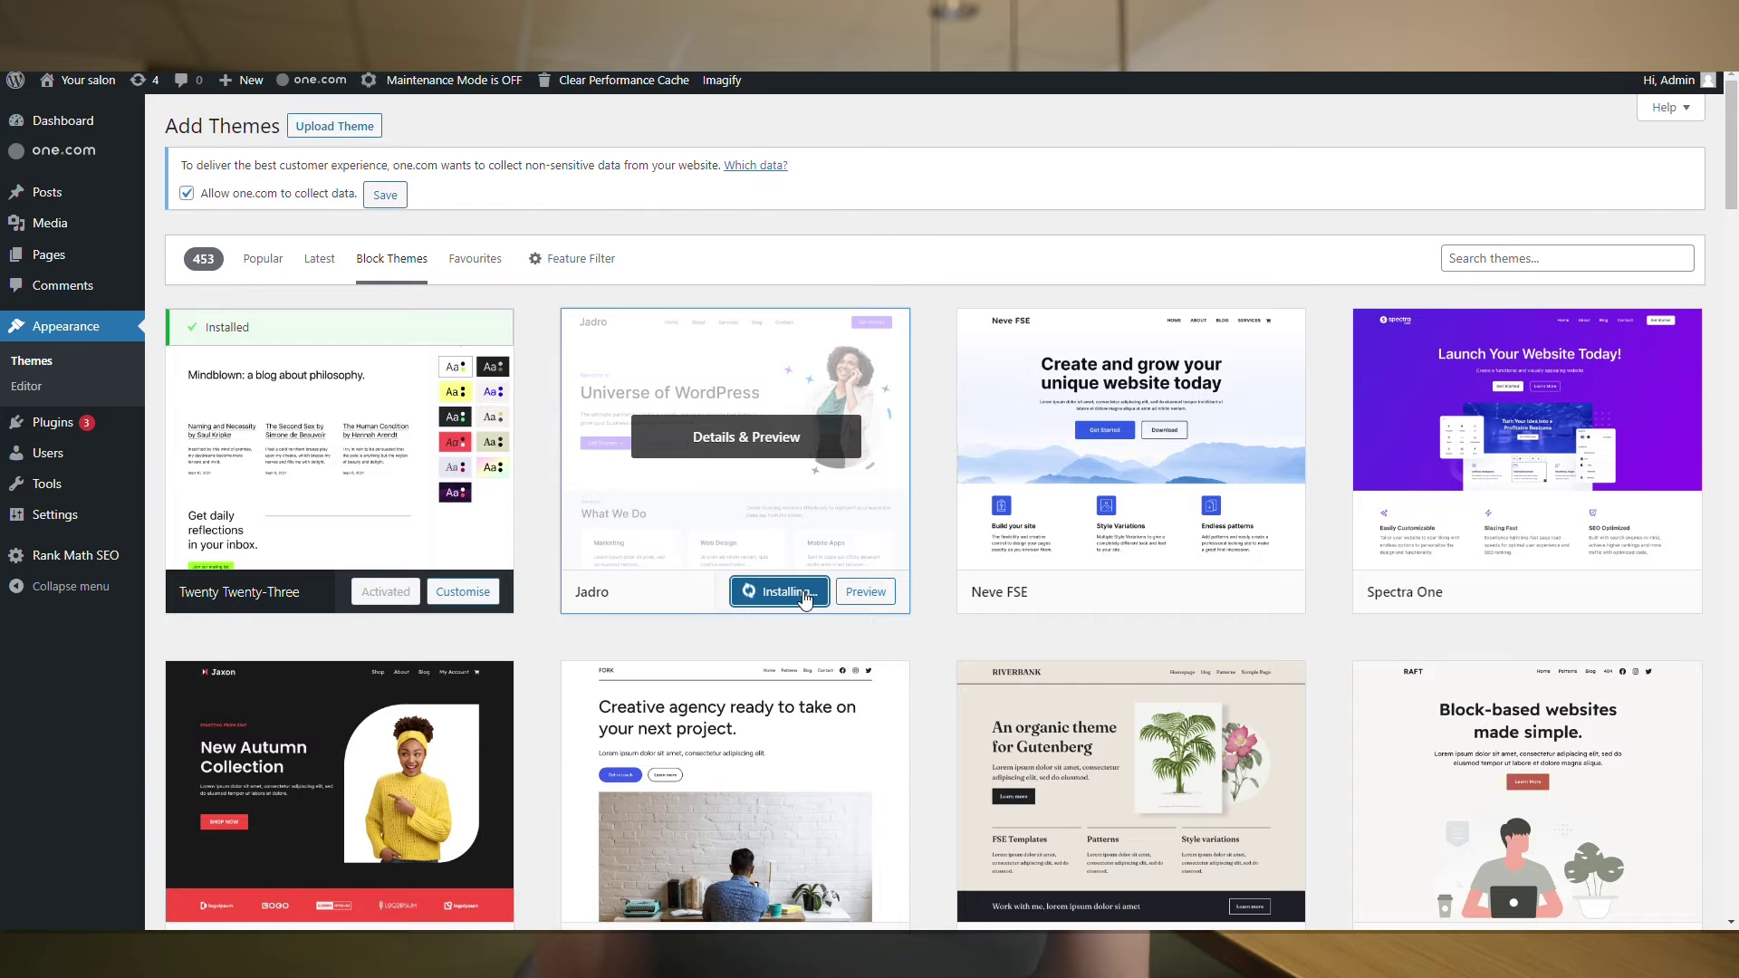
pyautogui.click(862, 592)
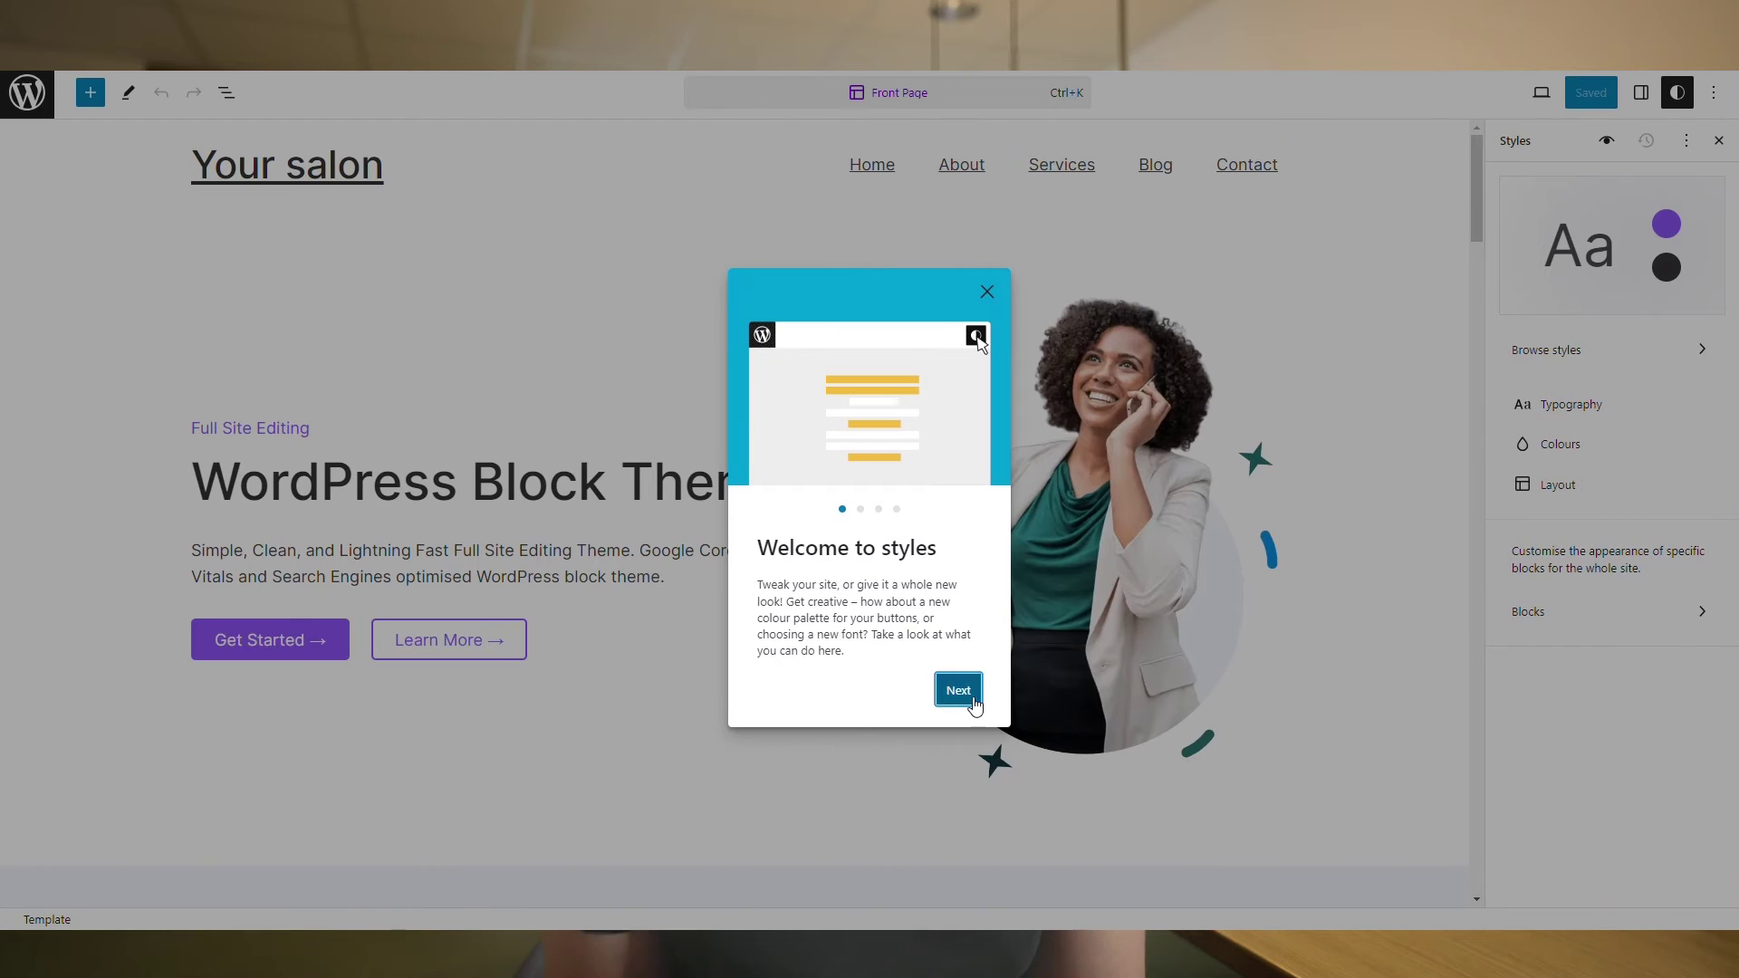
# - Step through the Styles welcome guide past Personalise blocks to its final page
pyautogui.click(973, 700)
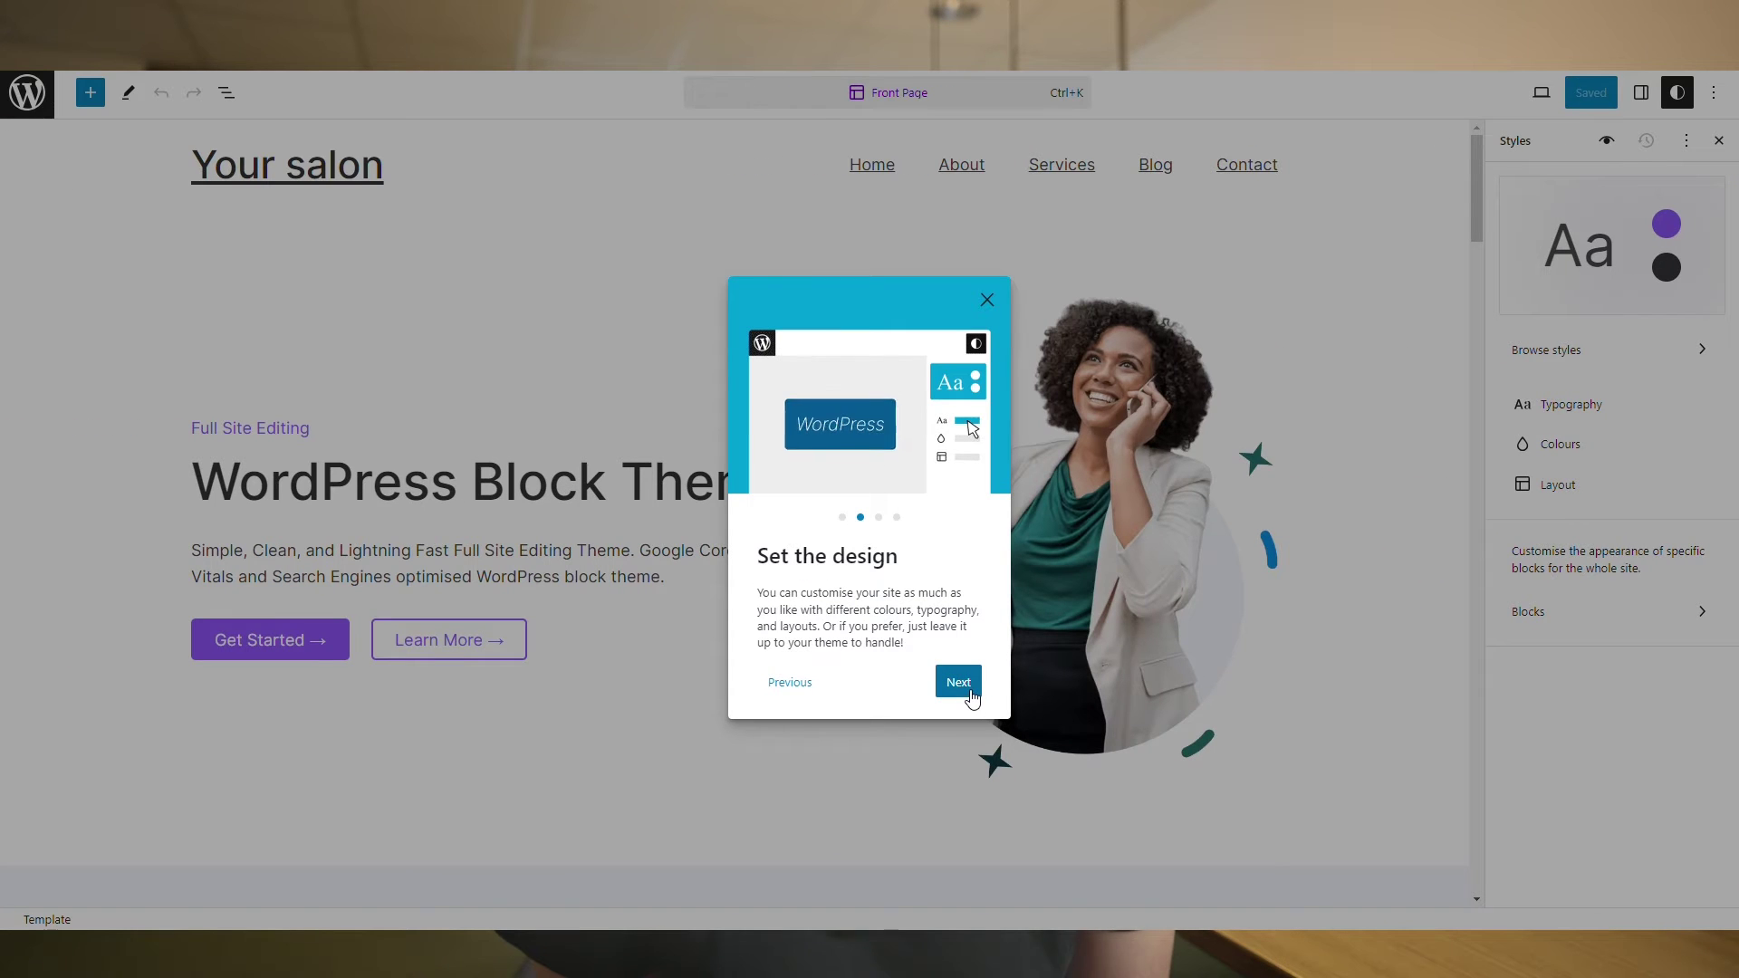
pyautogui.click(972, 697)
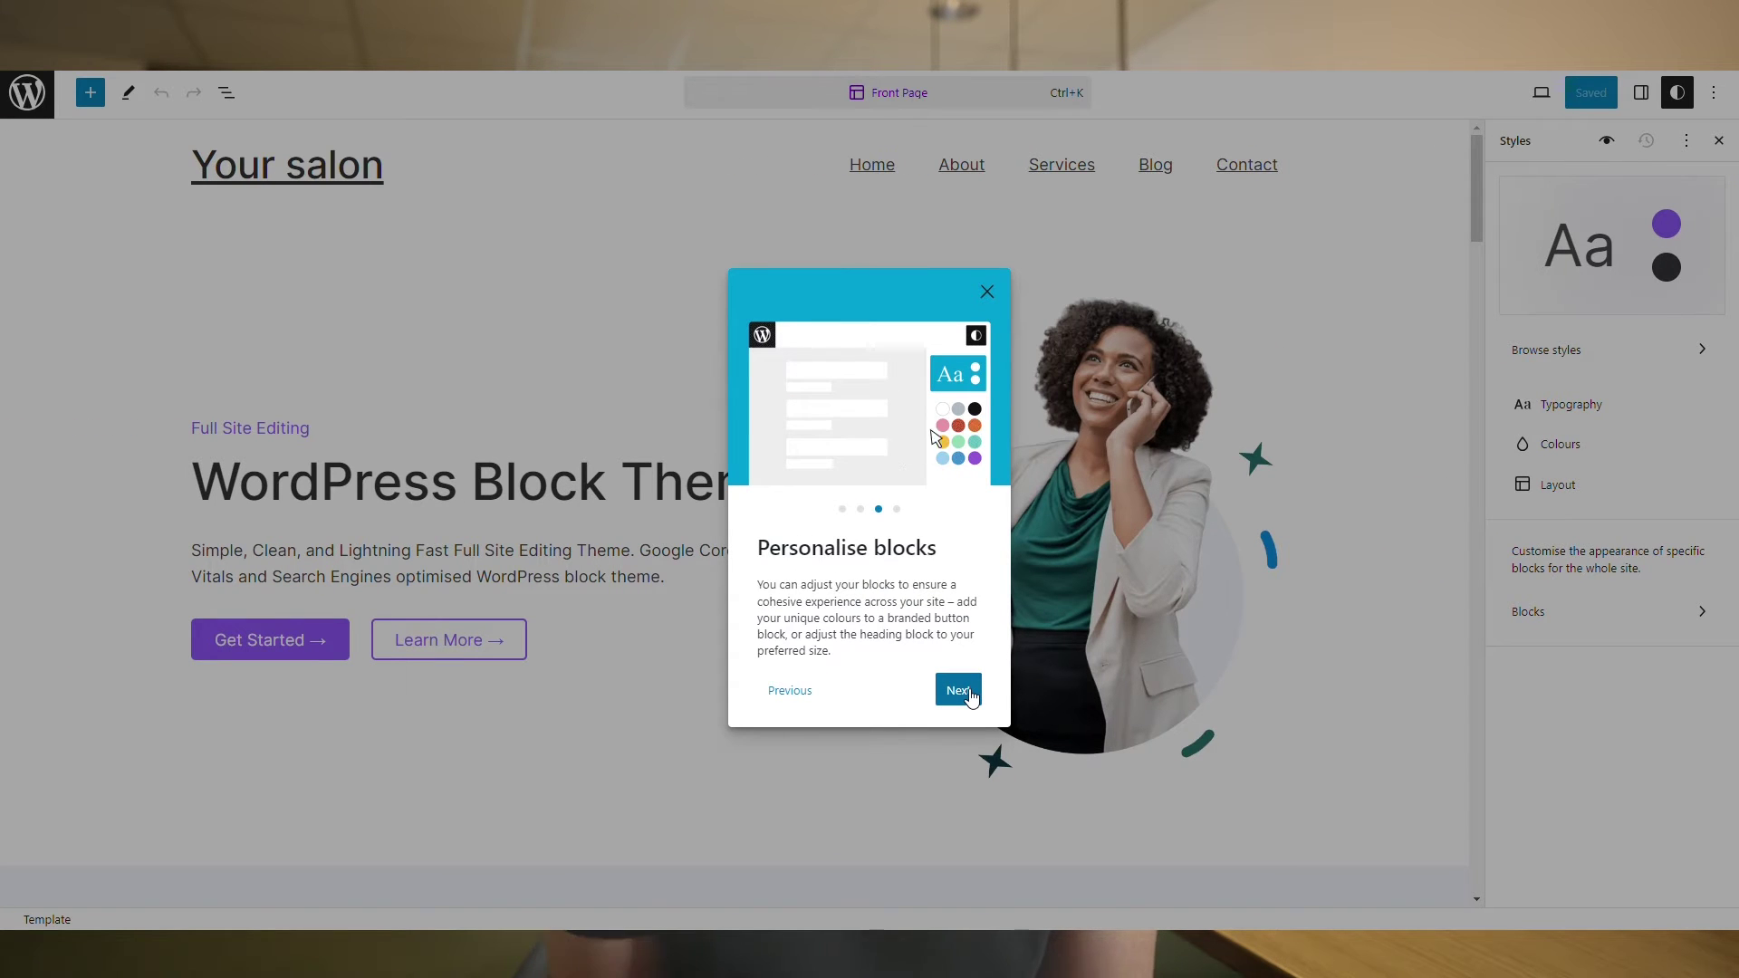
pyautogui.click(969, 694)
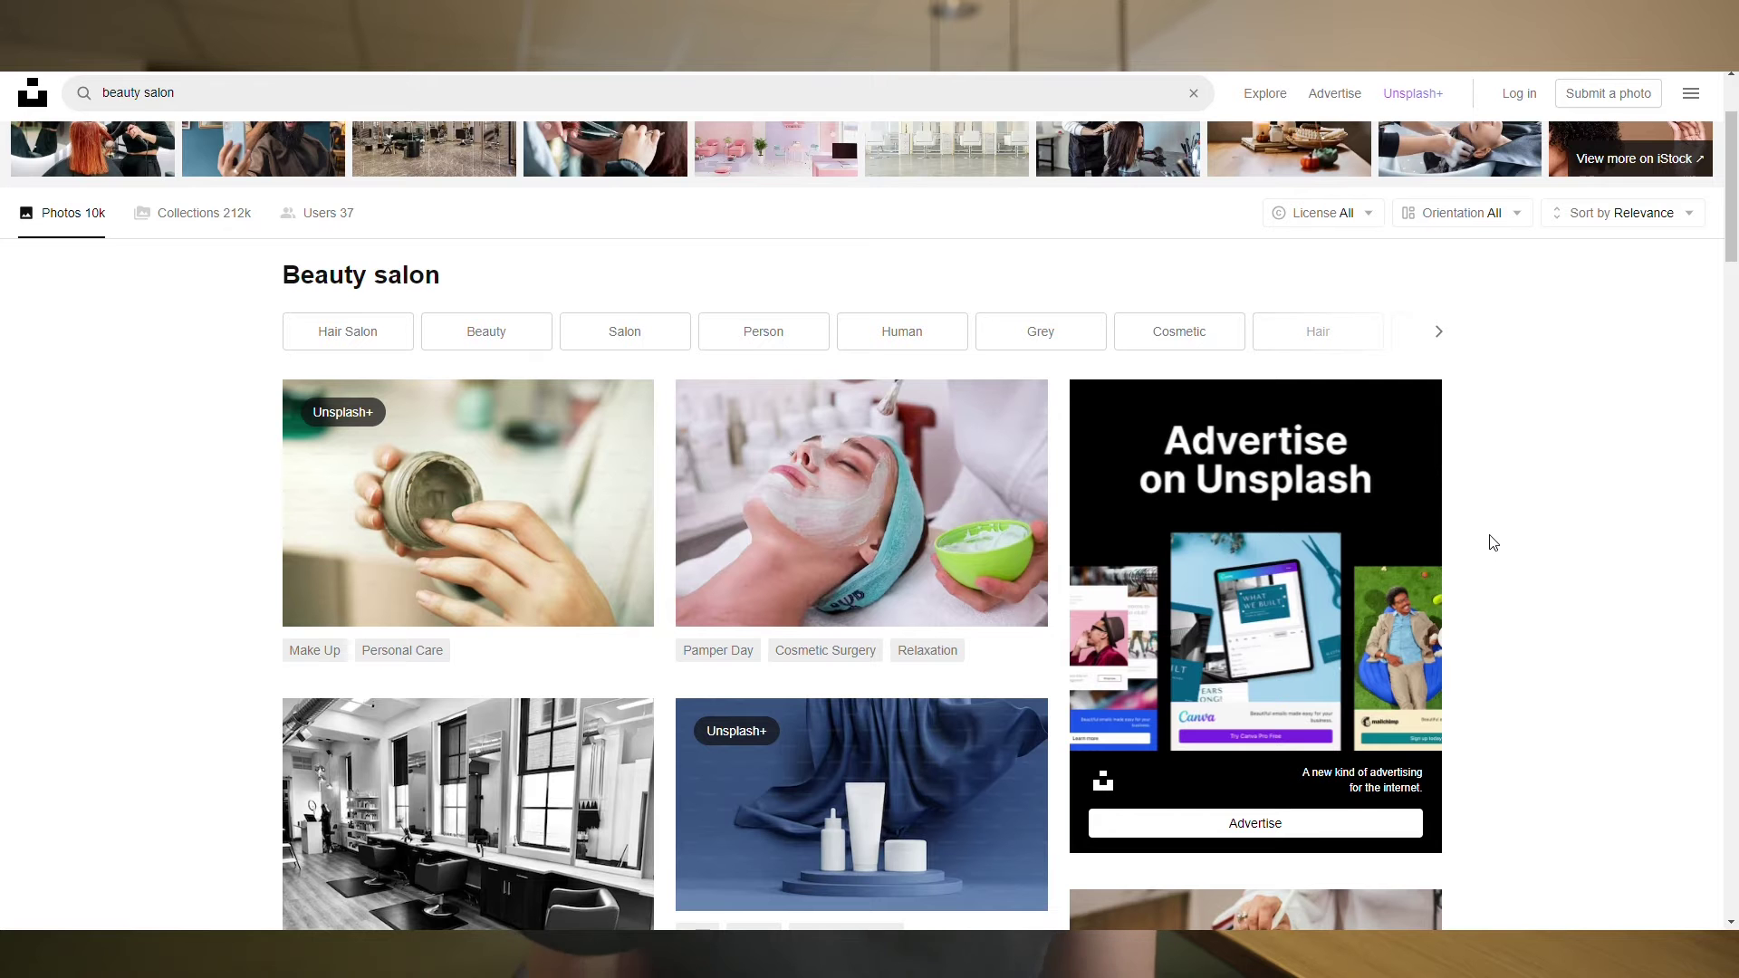
# - Scroll through Unsplash's free 'beauty salon' photo results
pyautogui.scroll(-7, 1490, 541)
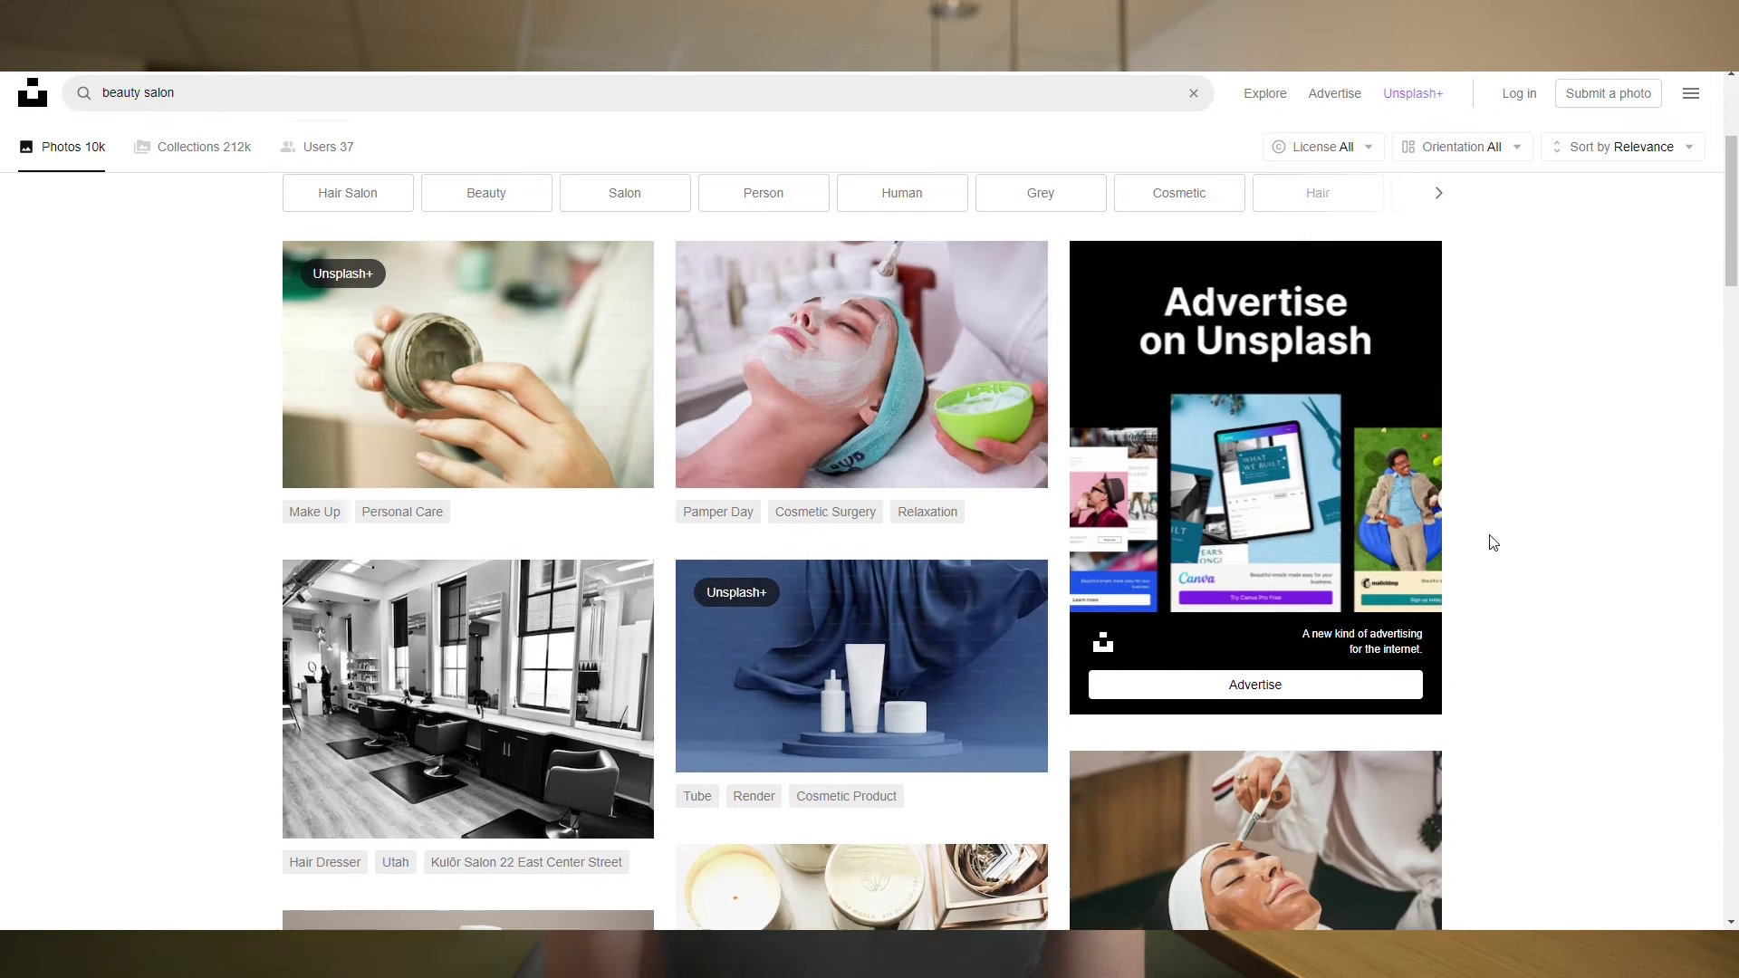
pyautogui.scroll(-10, 1493, 542)
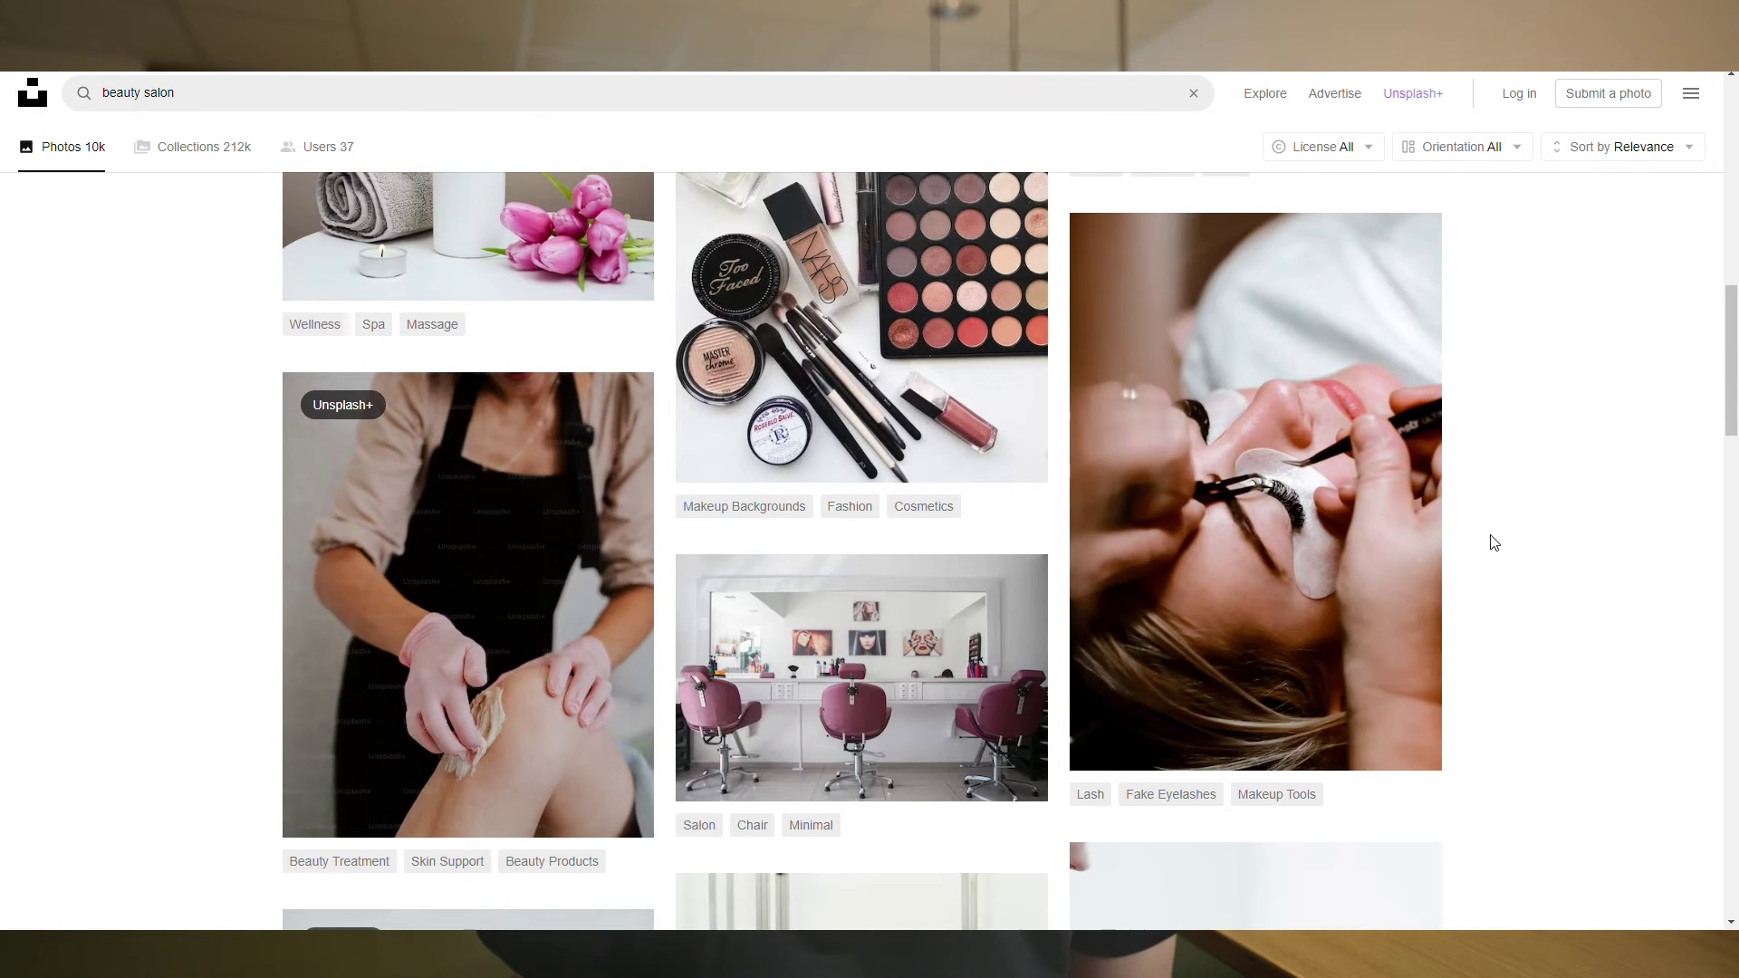
pyautogui.scroll(-4, 1490, 543)
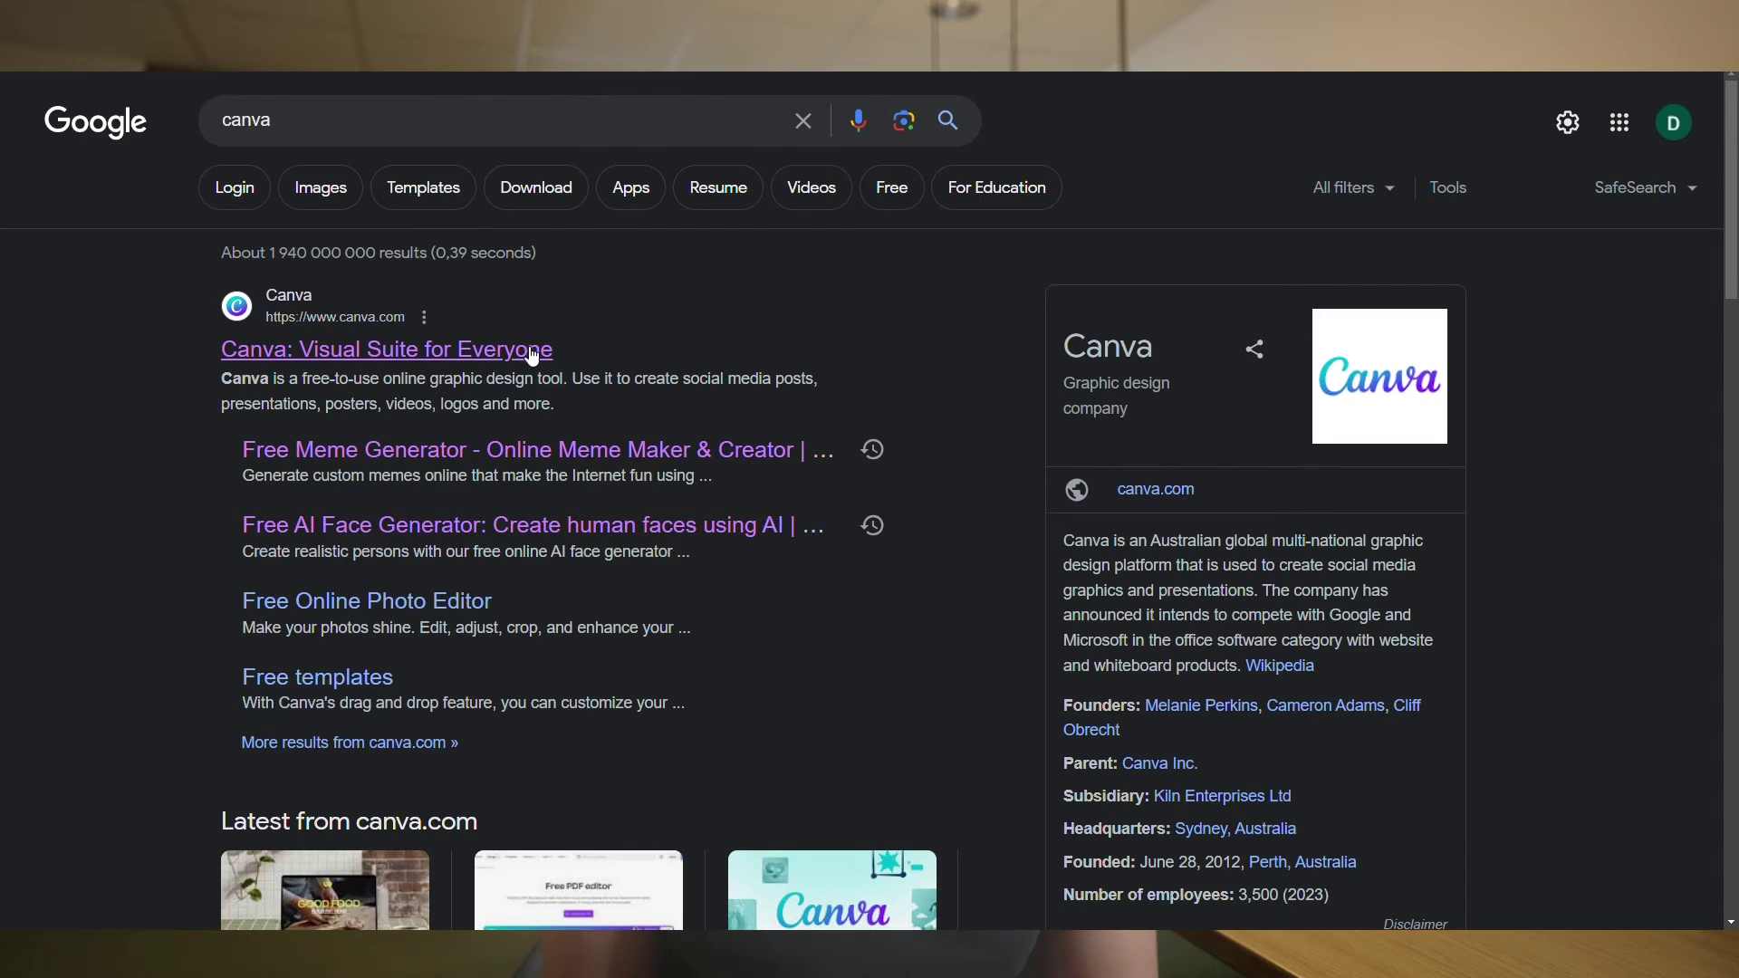
# - Open Canva, add the purple combs salon photo, move it top-left and stretch it wide
pyautogui.click(517, 351)
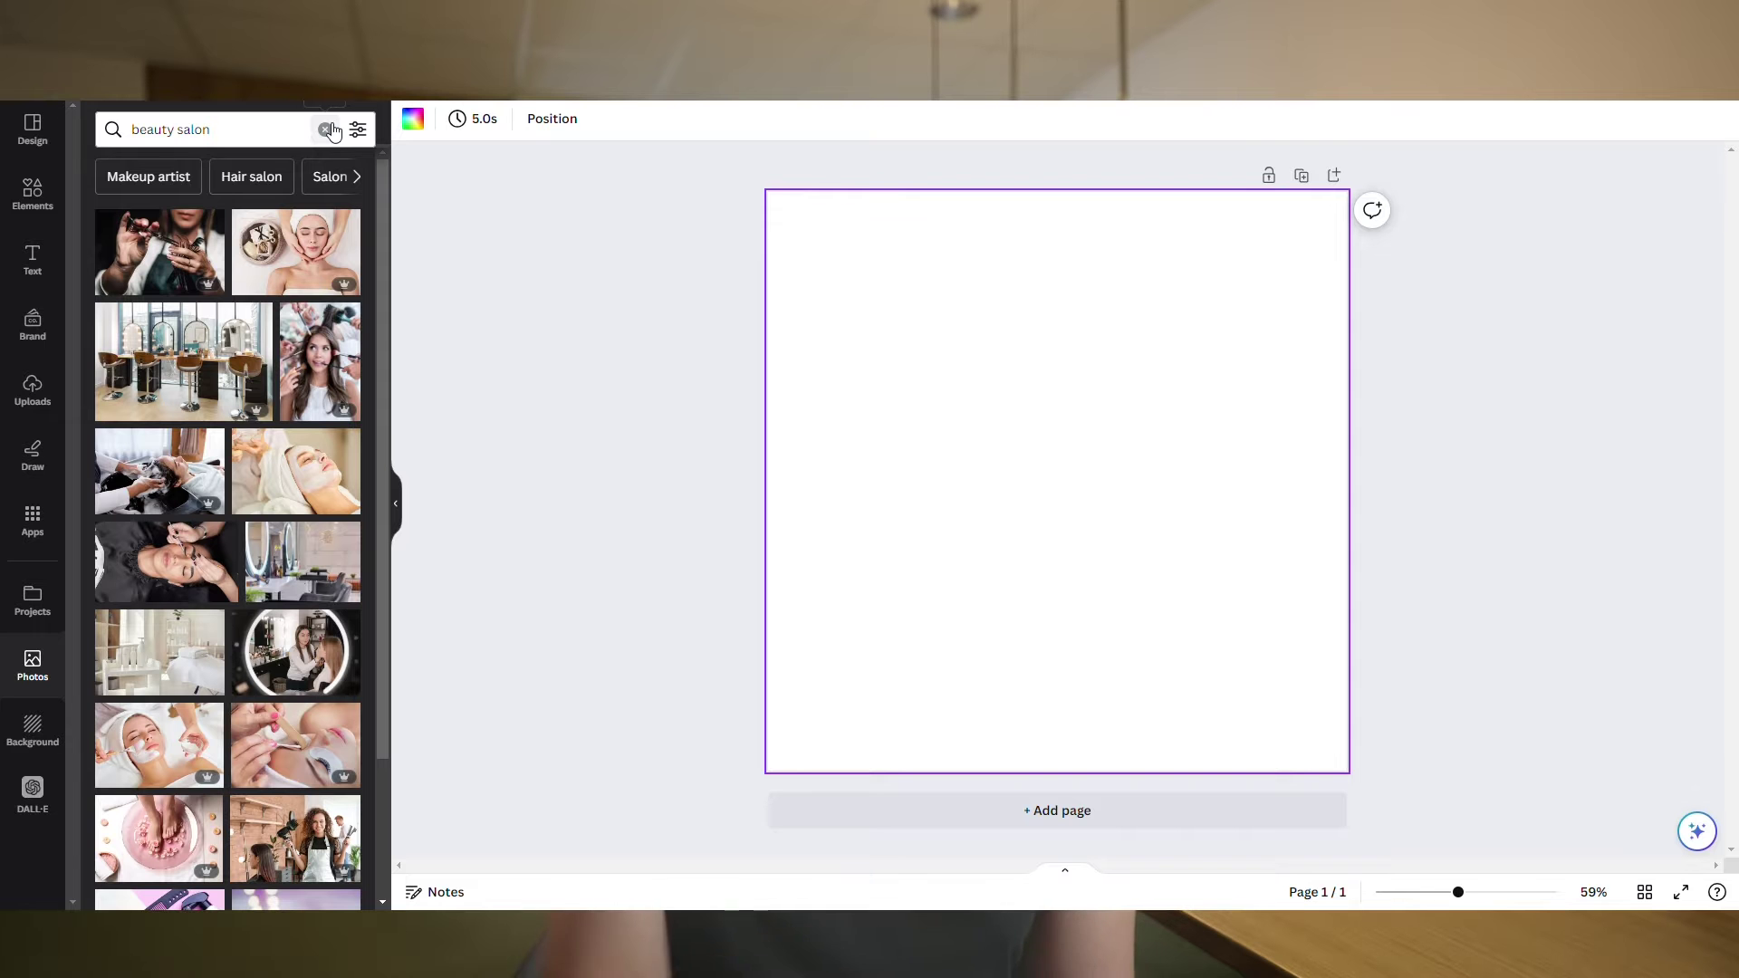
pyautogui.scroll(-5, 328, 310)
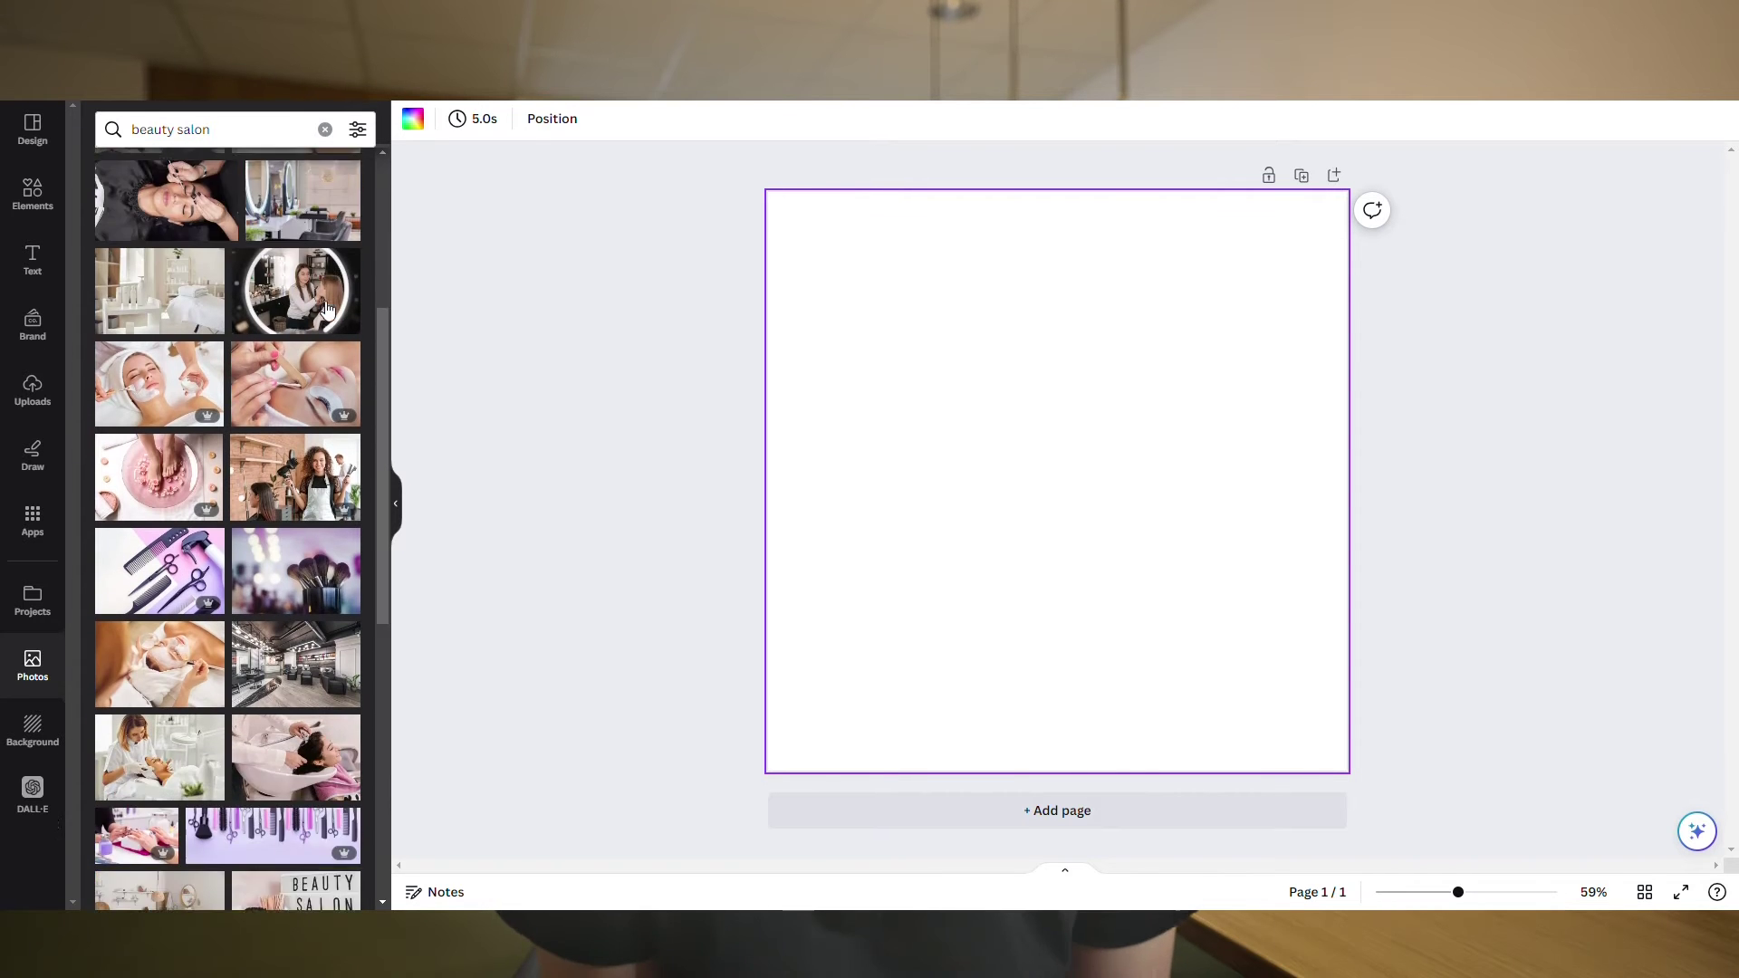
pyautogui.scroll(-8, 328, 309)
pyautogui.click(272, 210)
pyautogui.moveTo(946, 488); pyautogui.dragTo(890, 276)
pyautogui.moveTo(1231, 340); pyautogui.dragTo(1324, 436)
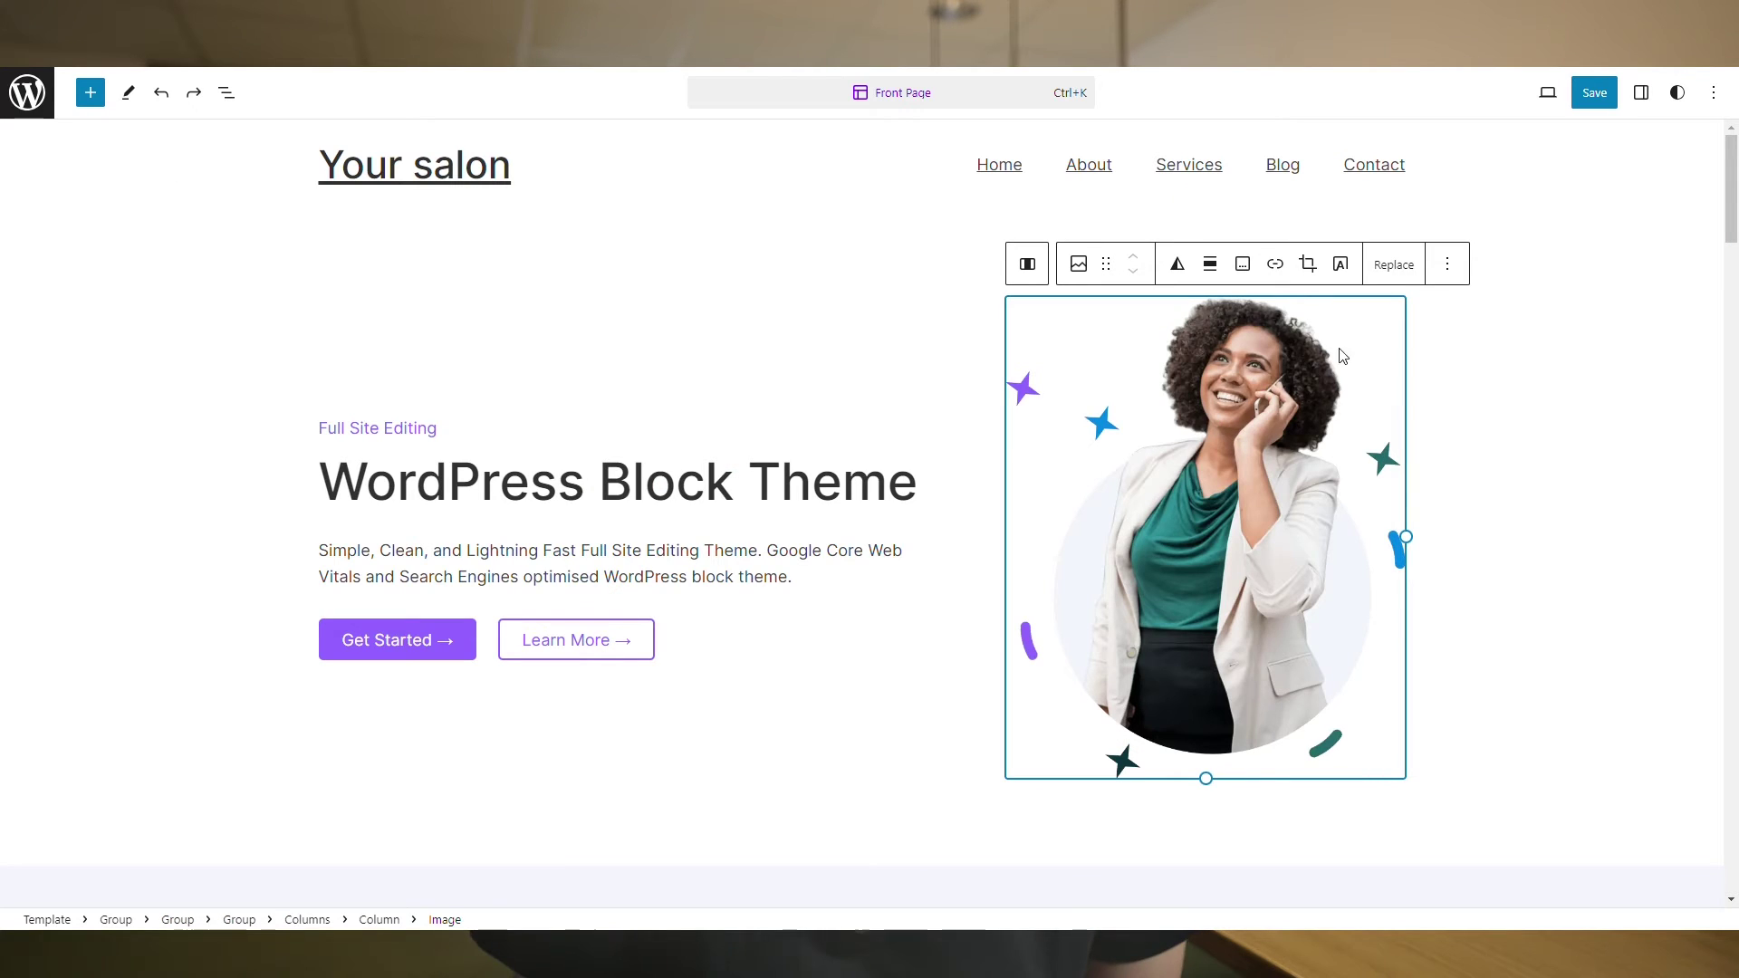
# - Replace the hero image with the smiling woman photo and open Styles > Typography > Headings
pyautogui.click(1395, 265)
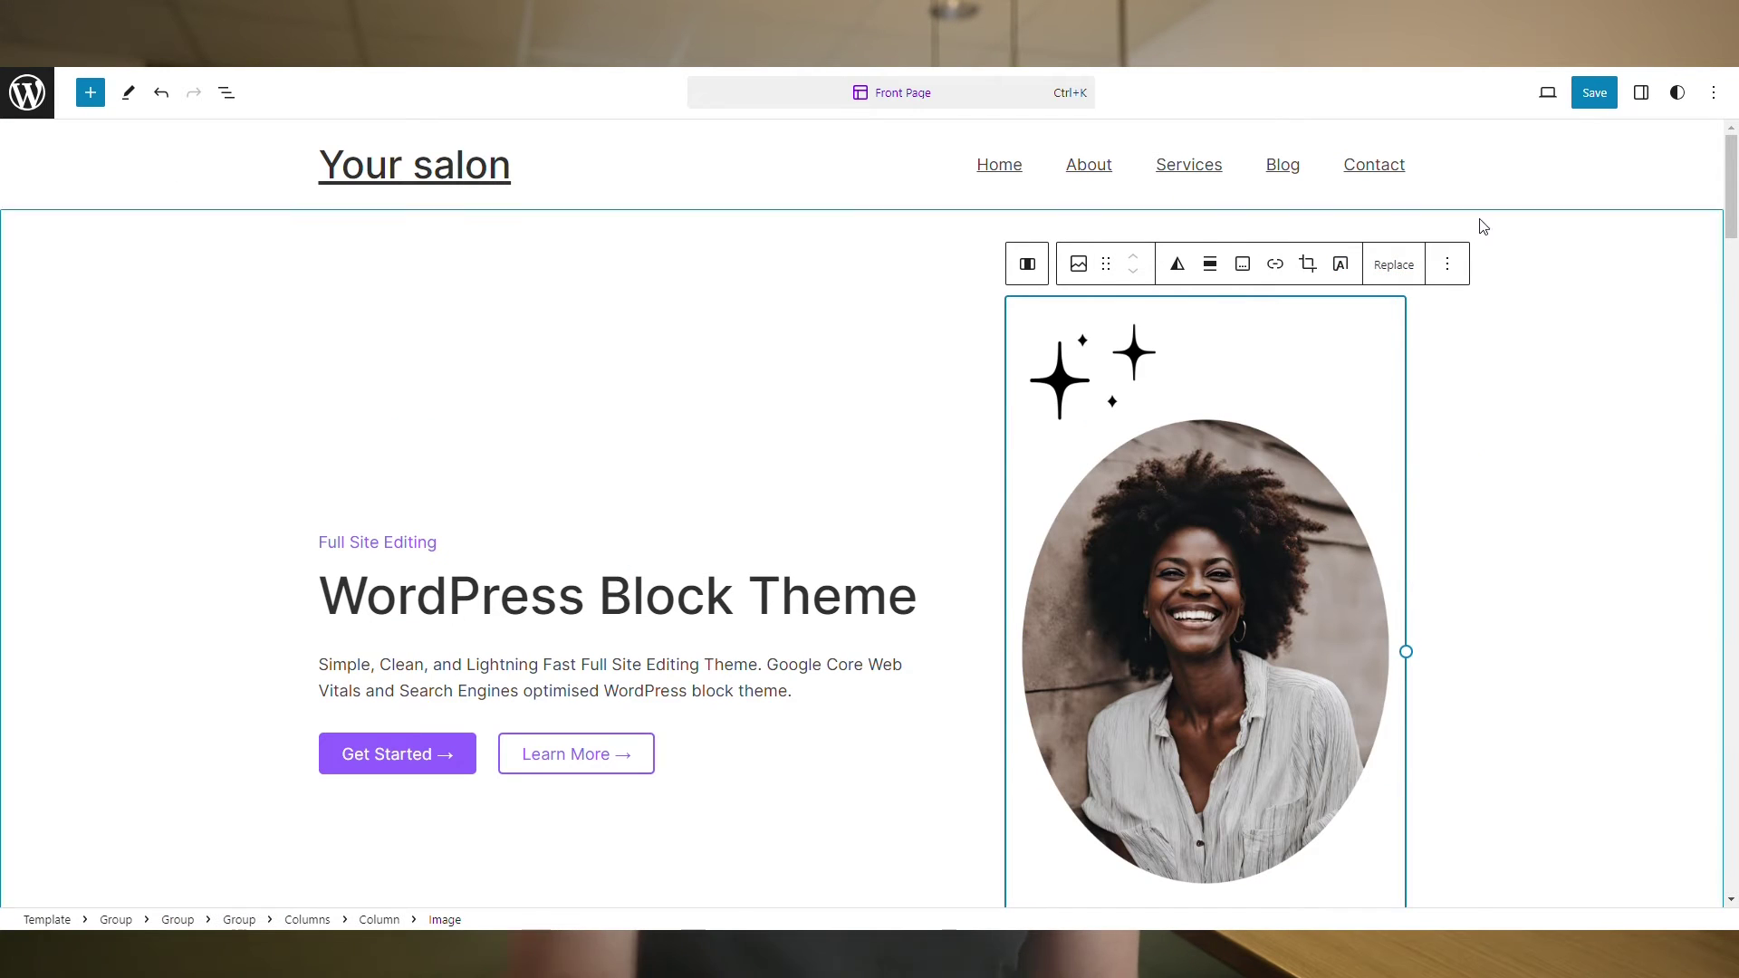
pyautogui.click(1680, 93)
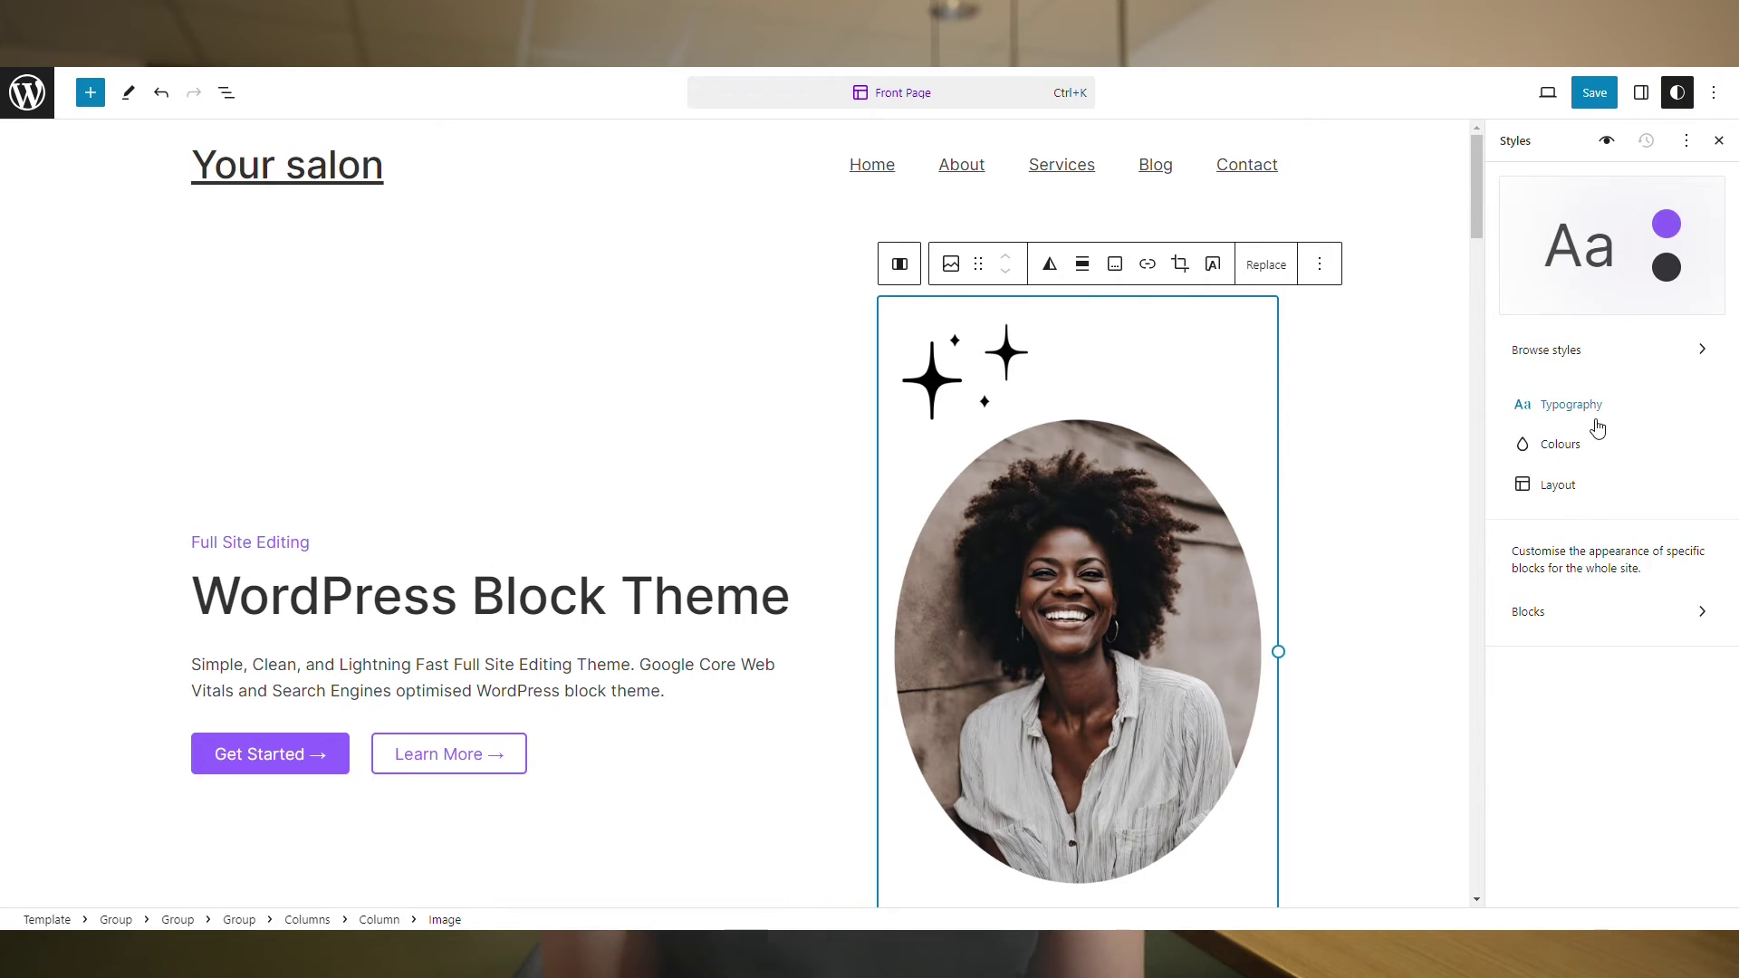
pyautogui.click(1572, 405)
pyautogui.click(1597, 406)
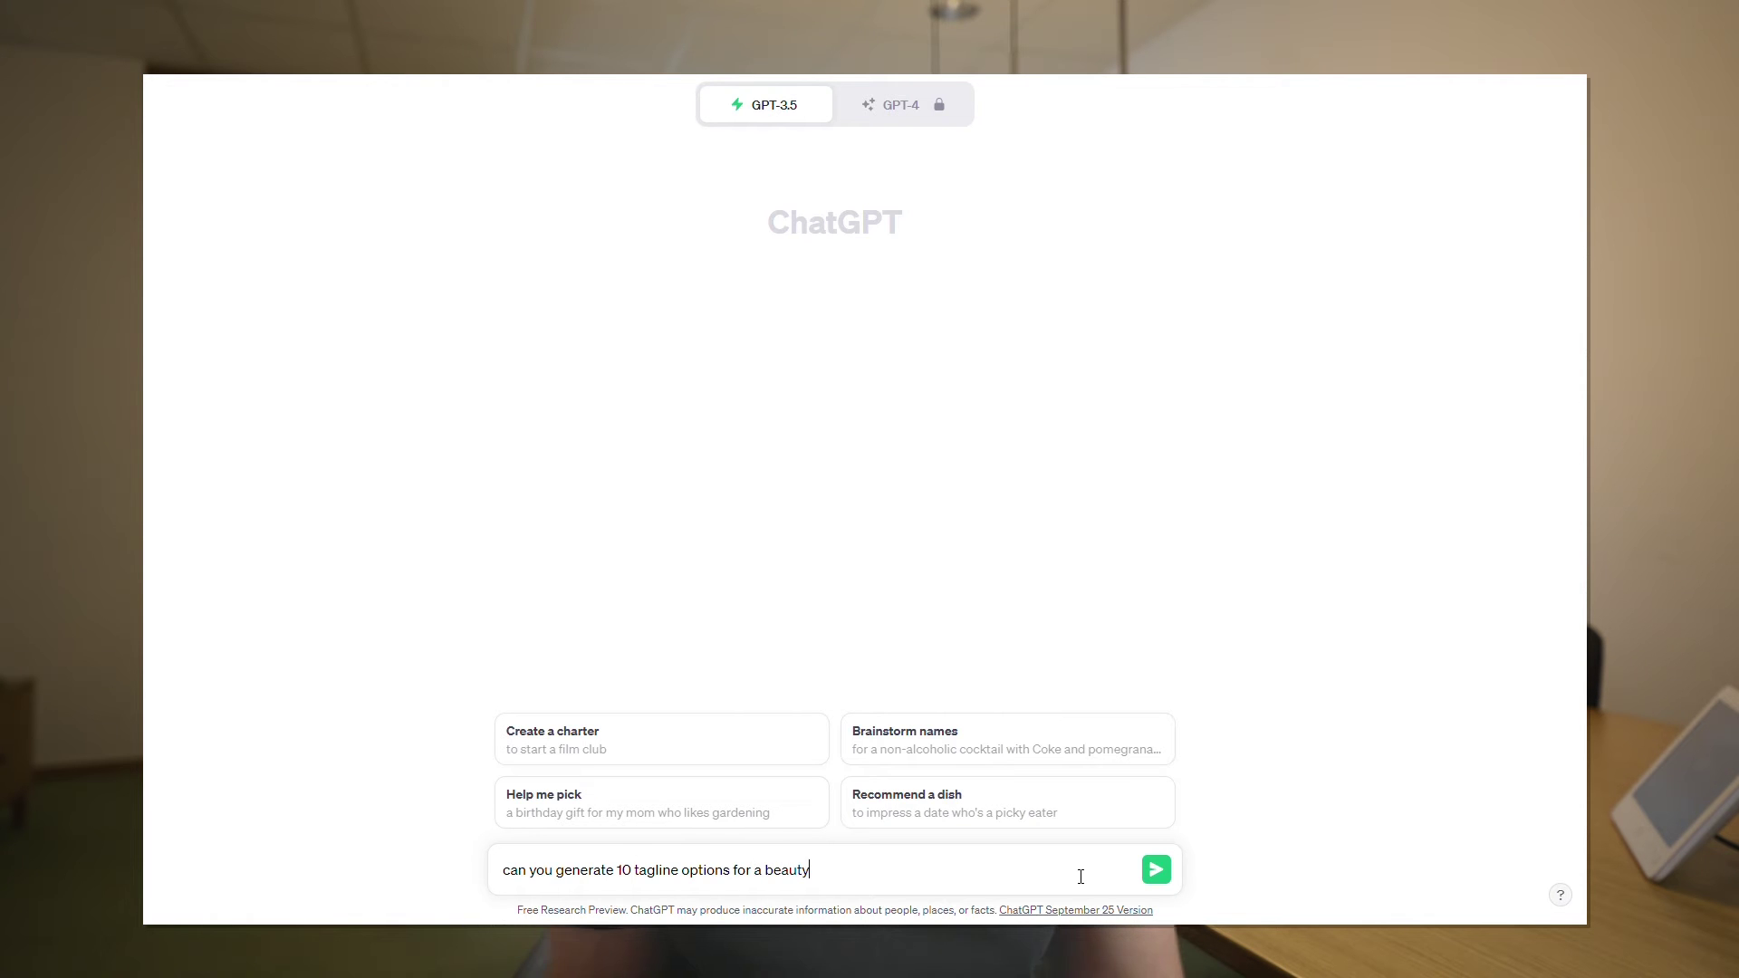
# - Send ChatGPT the request for 10 tagline options for a beauty salon website
pyautogui.press('Return')
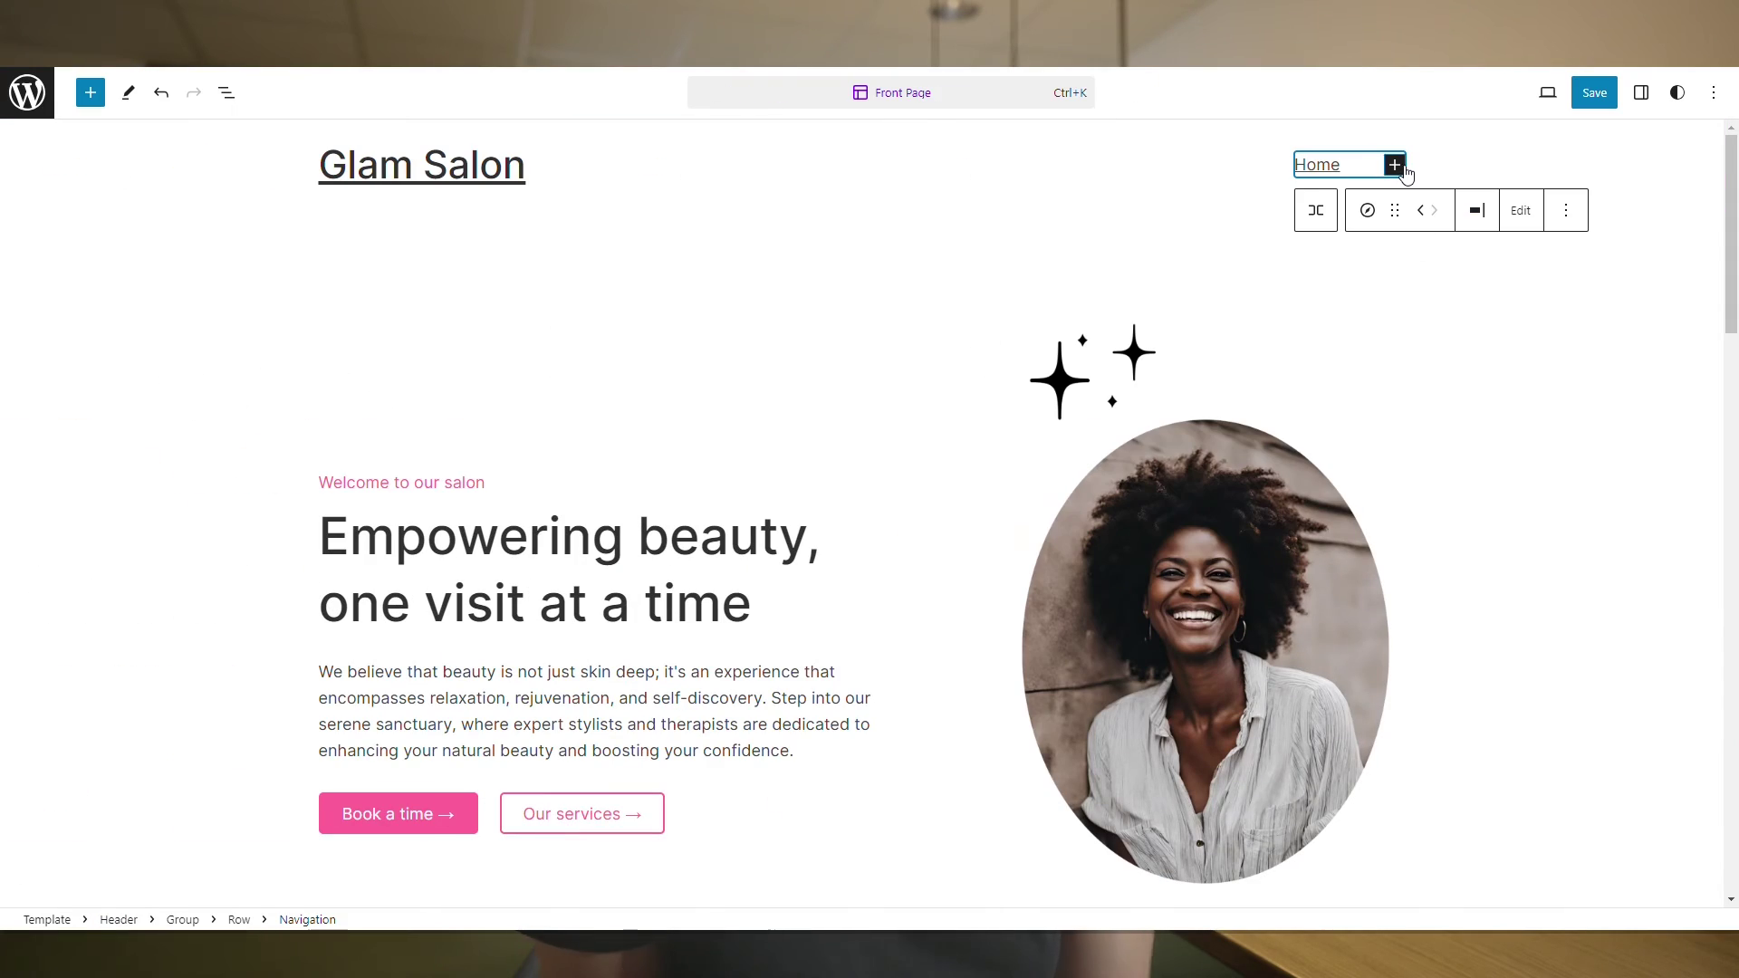
# - Add a new 'Book' draft page as a link in the header navigation
pyautogui.click(1395, 166)
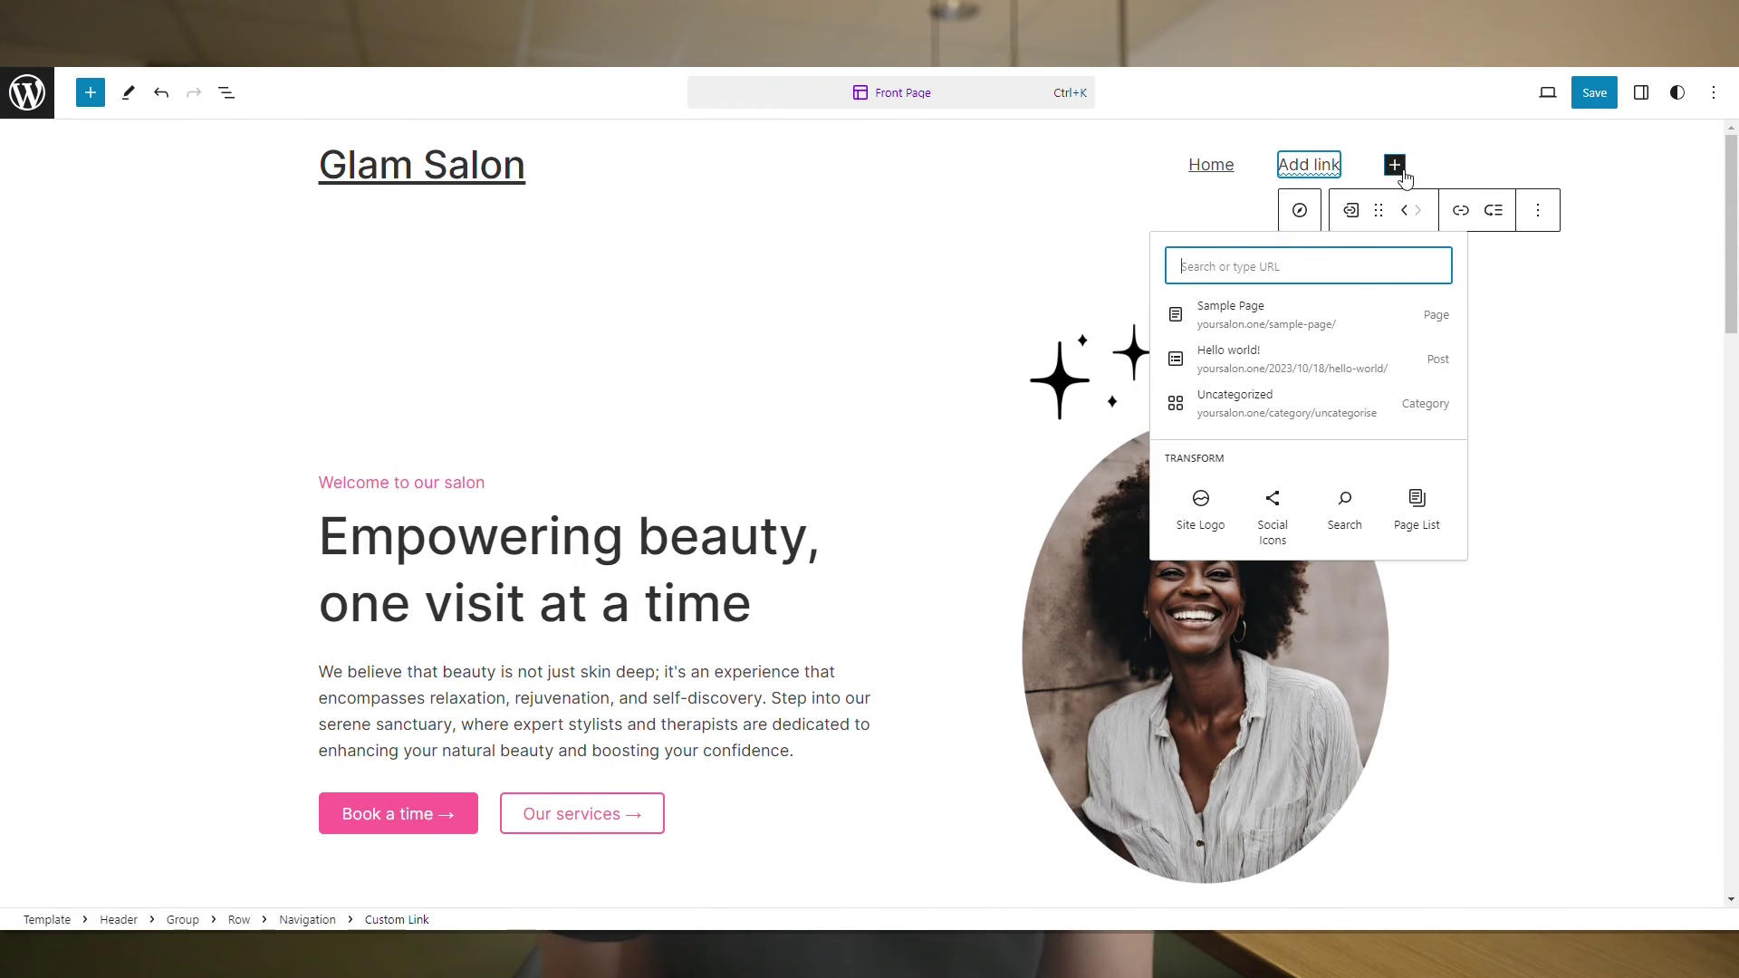
pyautogui.write('Book')
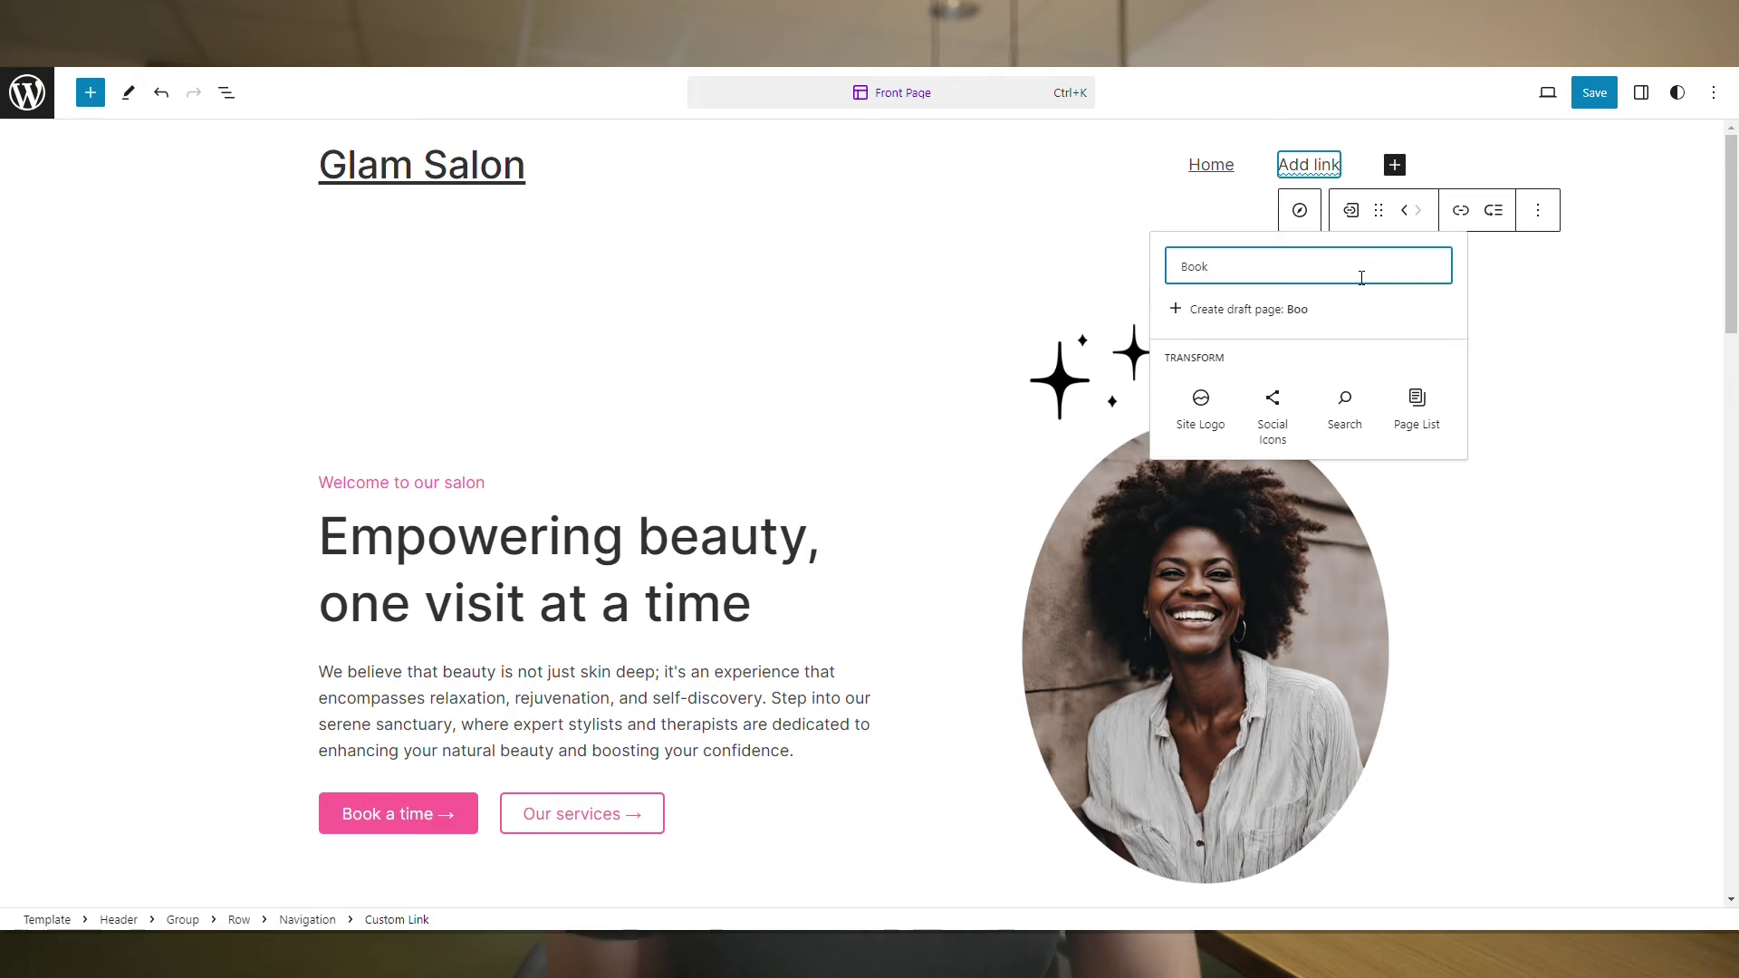
pyautogui.click(1301, 308)
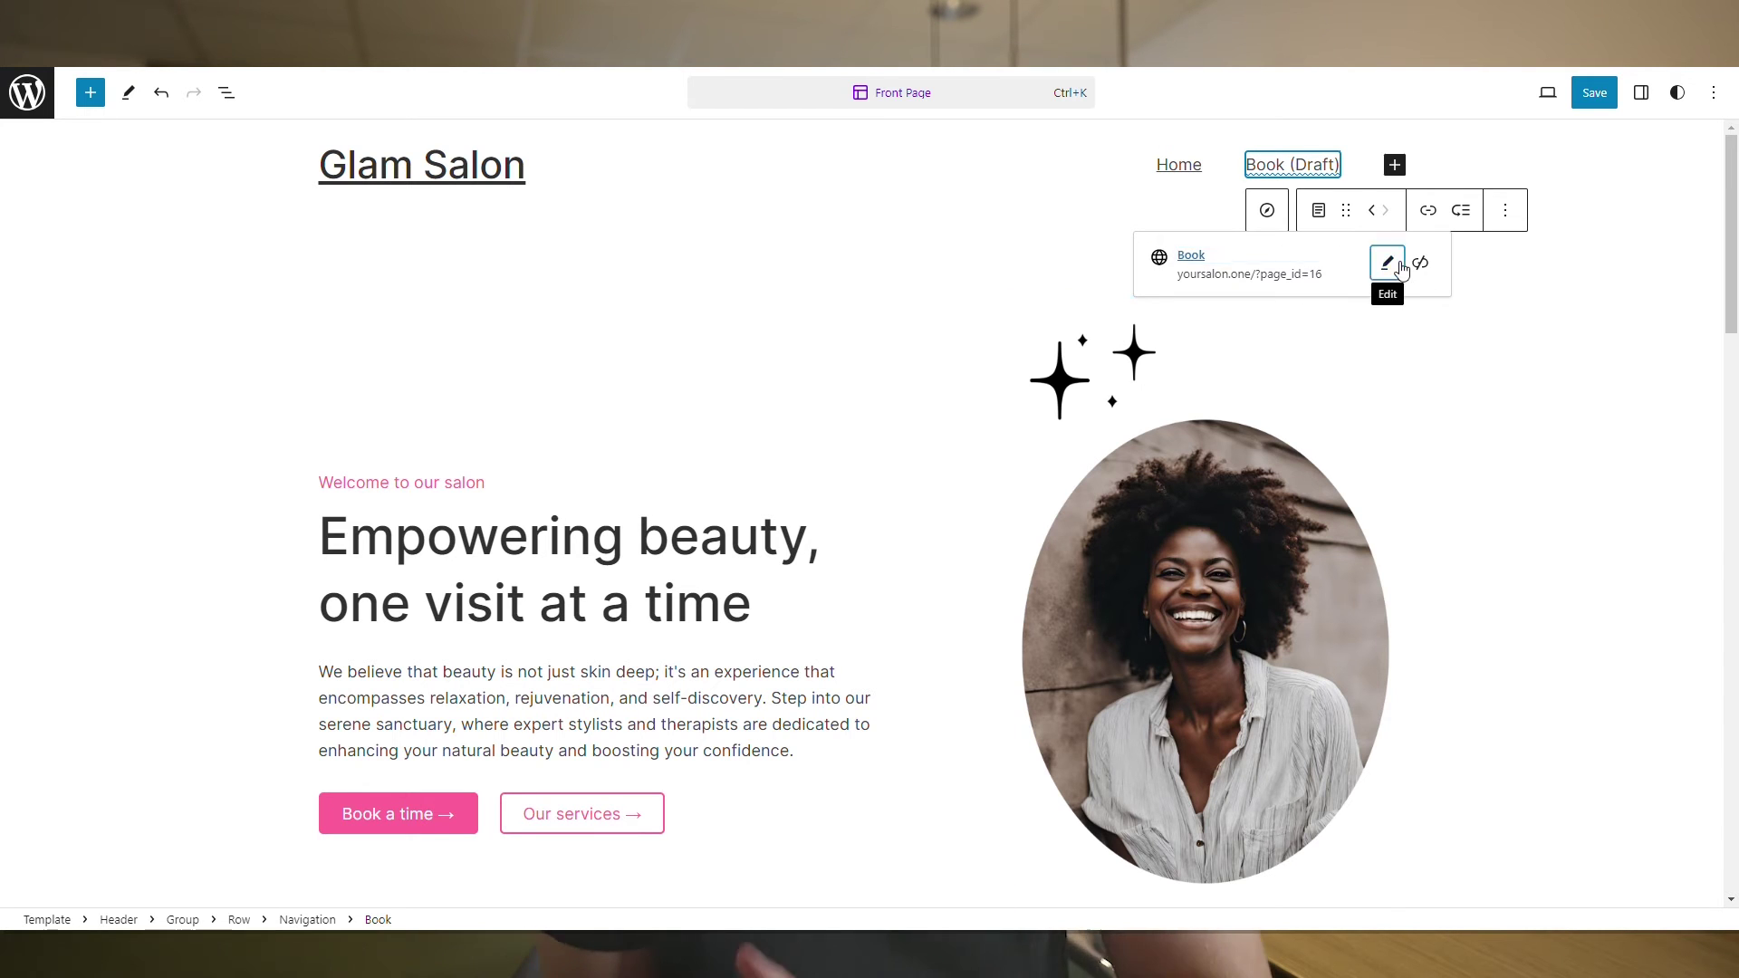
# - Edit the Book link's address, save the navigation changes, and leave the template editor
pyautogui.click(1386, 264)
pyautogui.moveTo(1340, 360); pyautogui.dragTo(1319, 361)
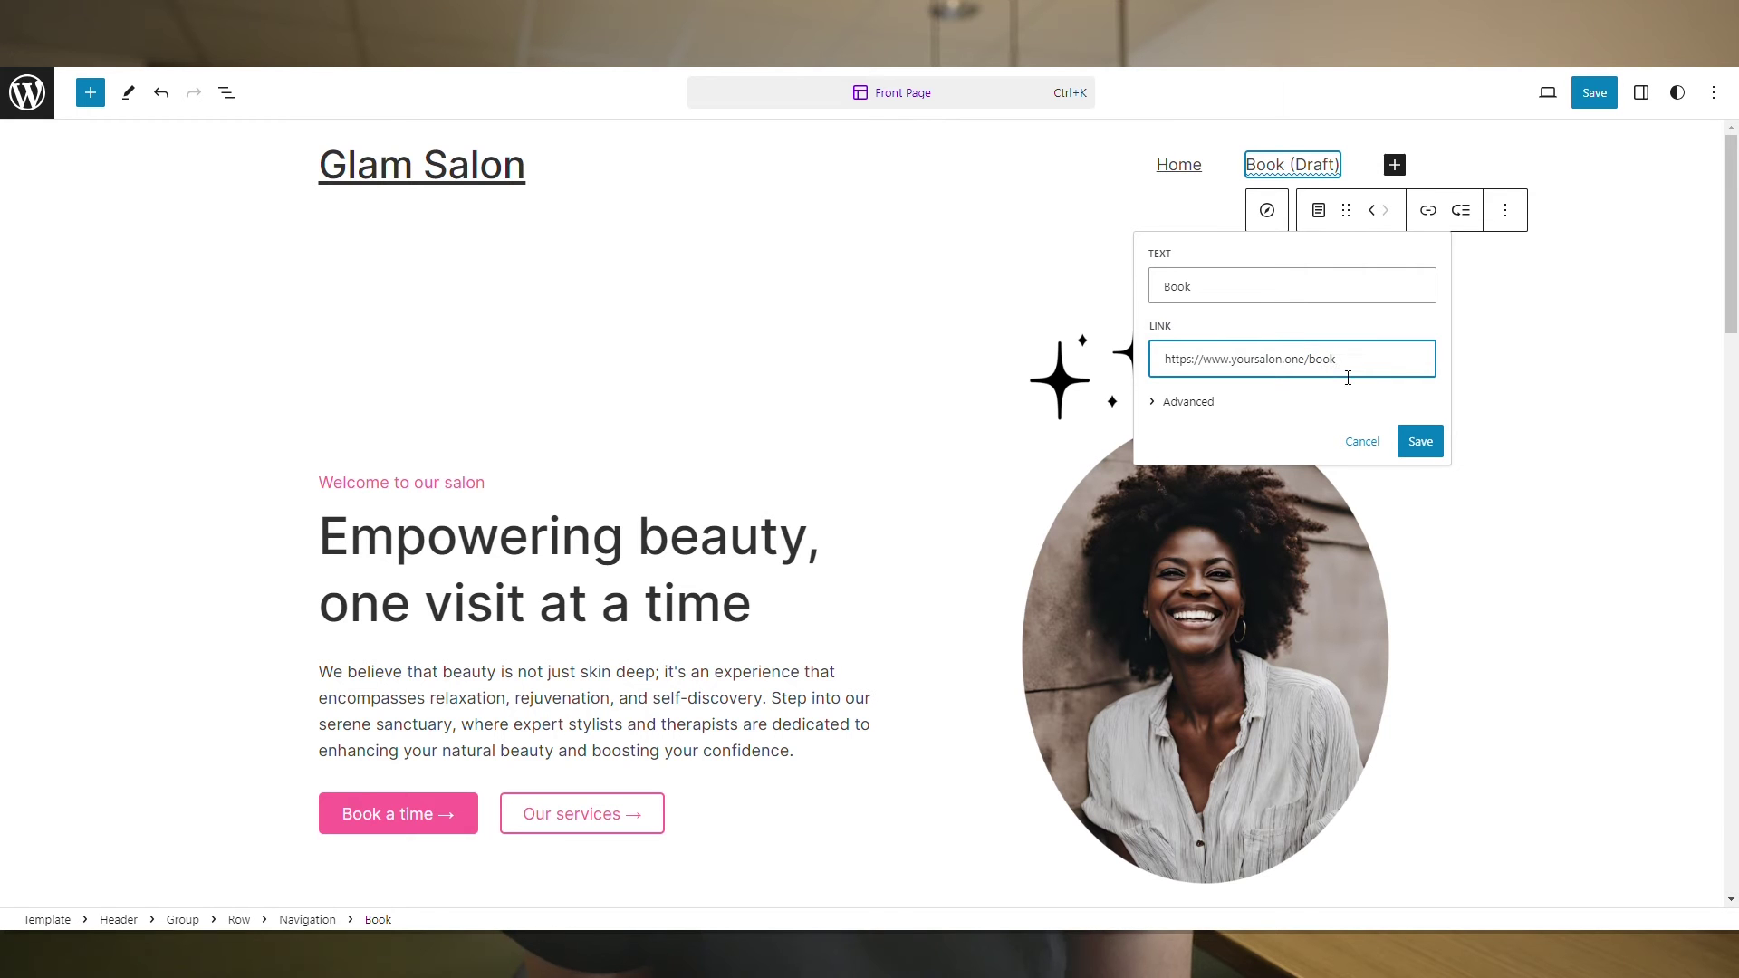
pyautogui.click(1421, 443)
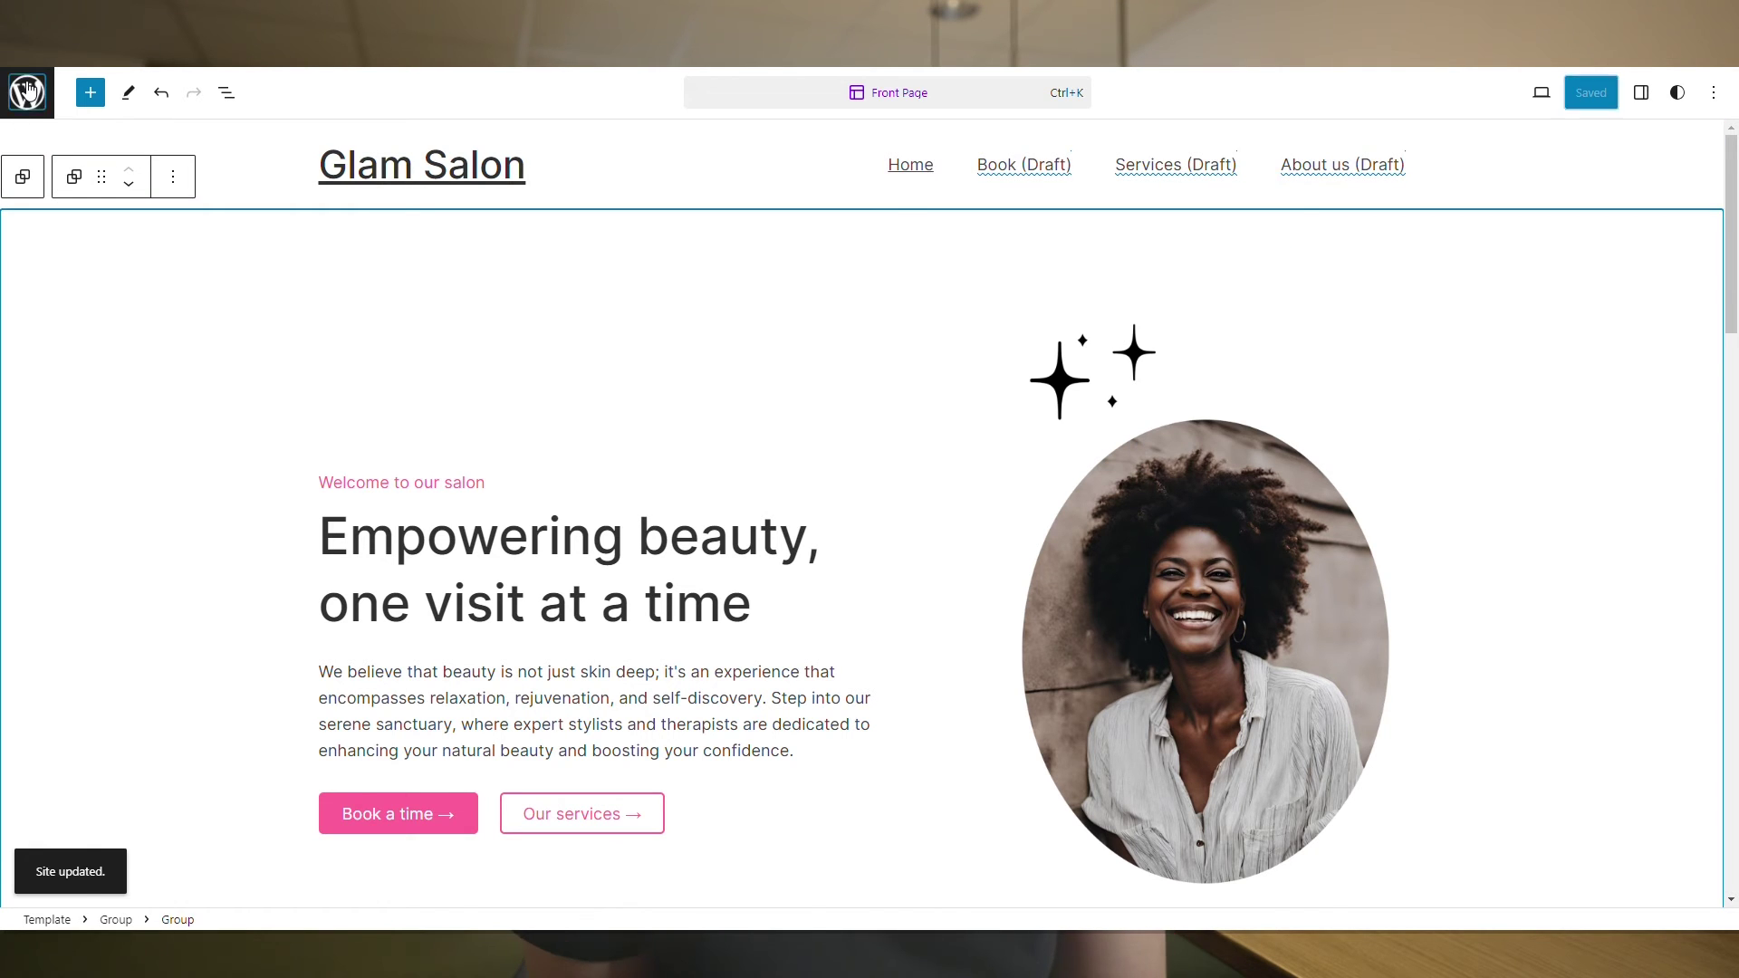
pyautogui.click(28, 90)
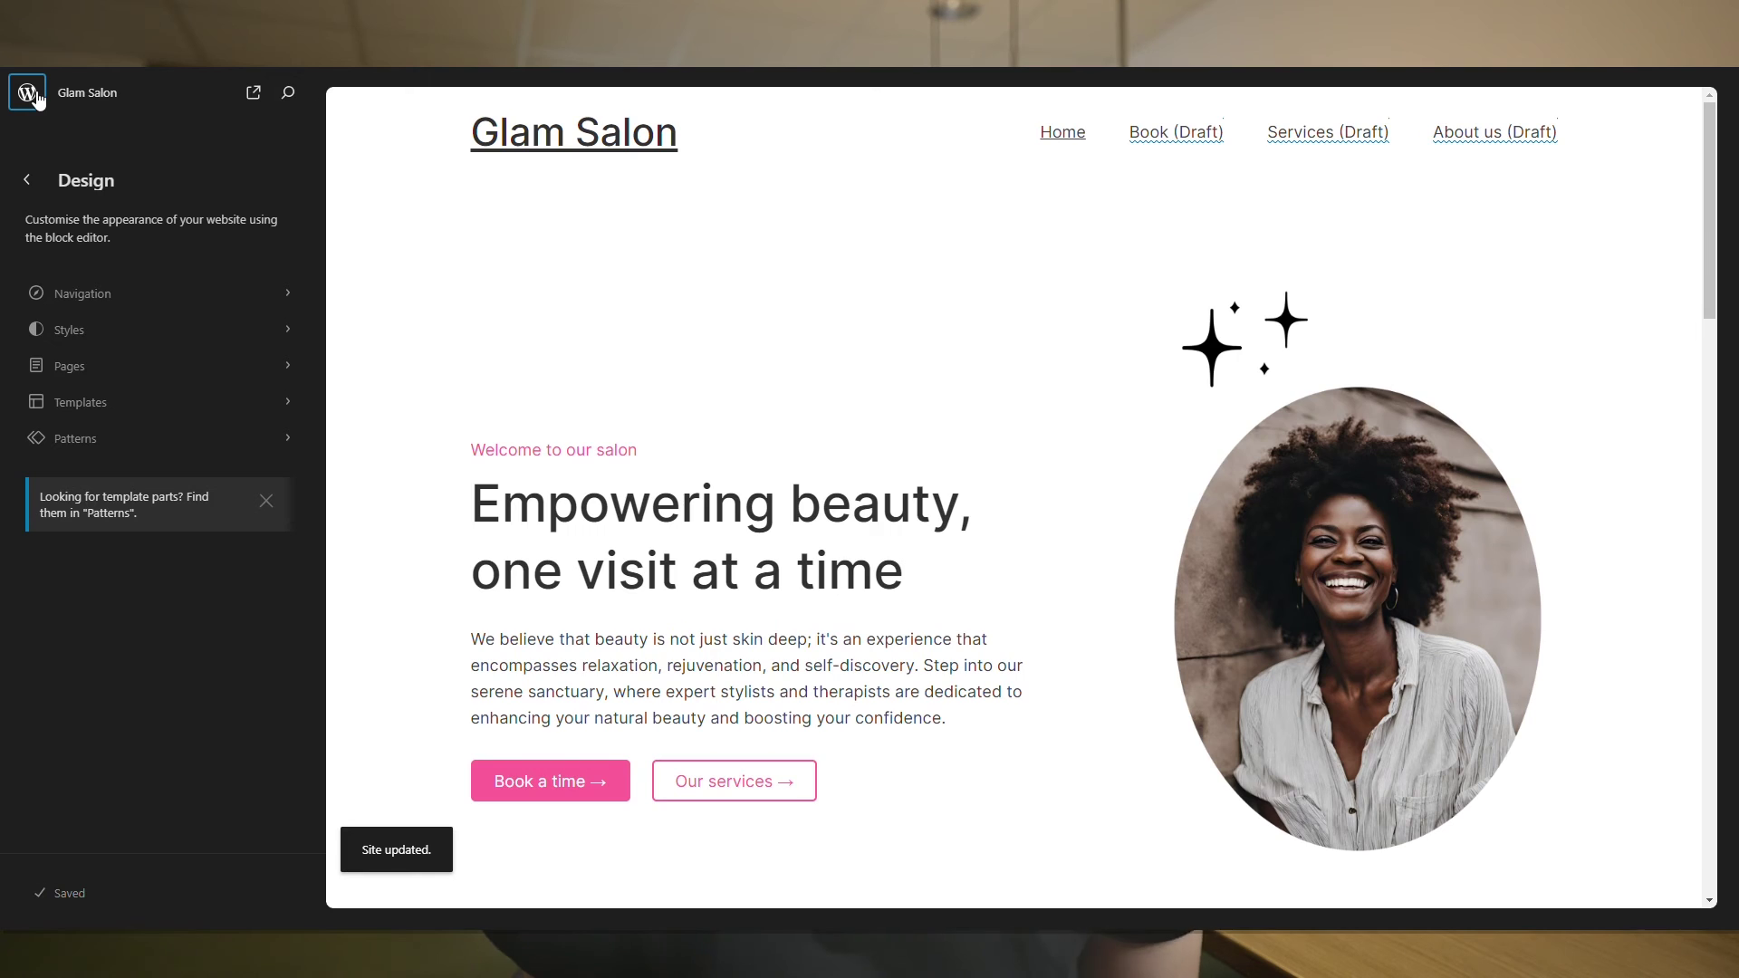
# - Open the Book page from Pages > All Pages and publish it
pyautogui.click(34, 96)
pyautogui.click(74, 262)
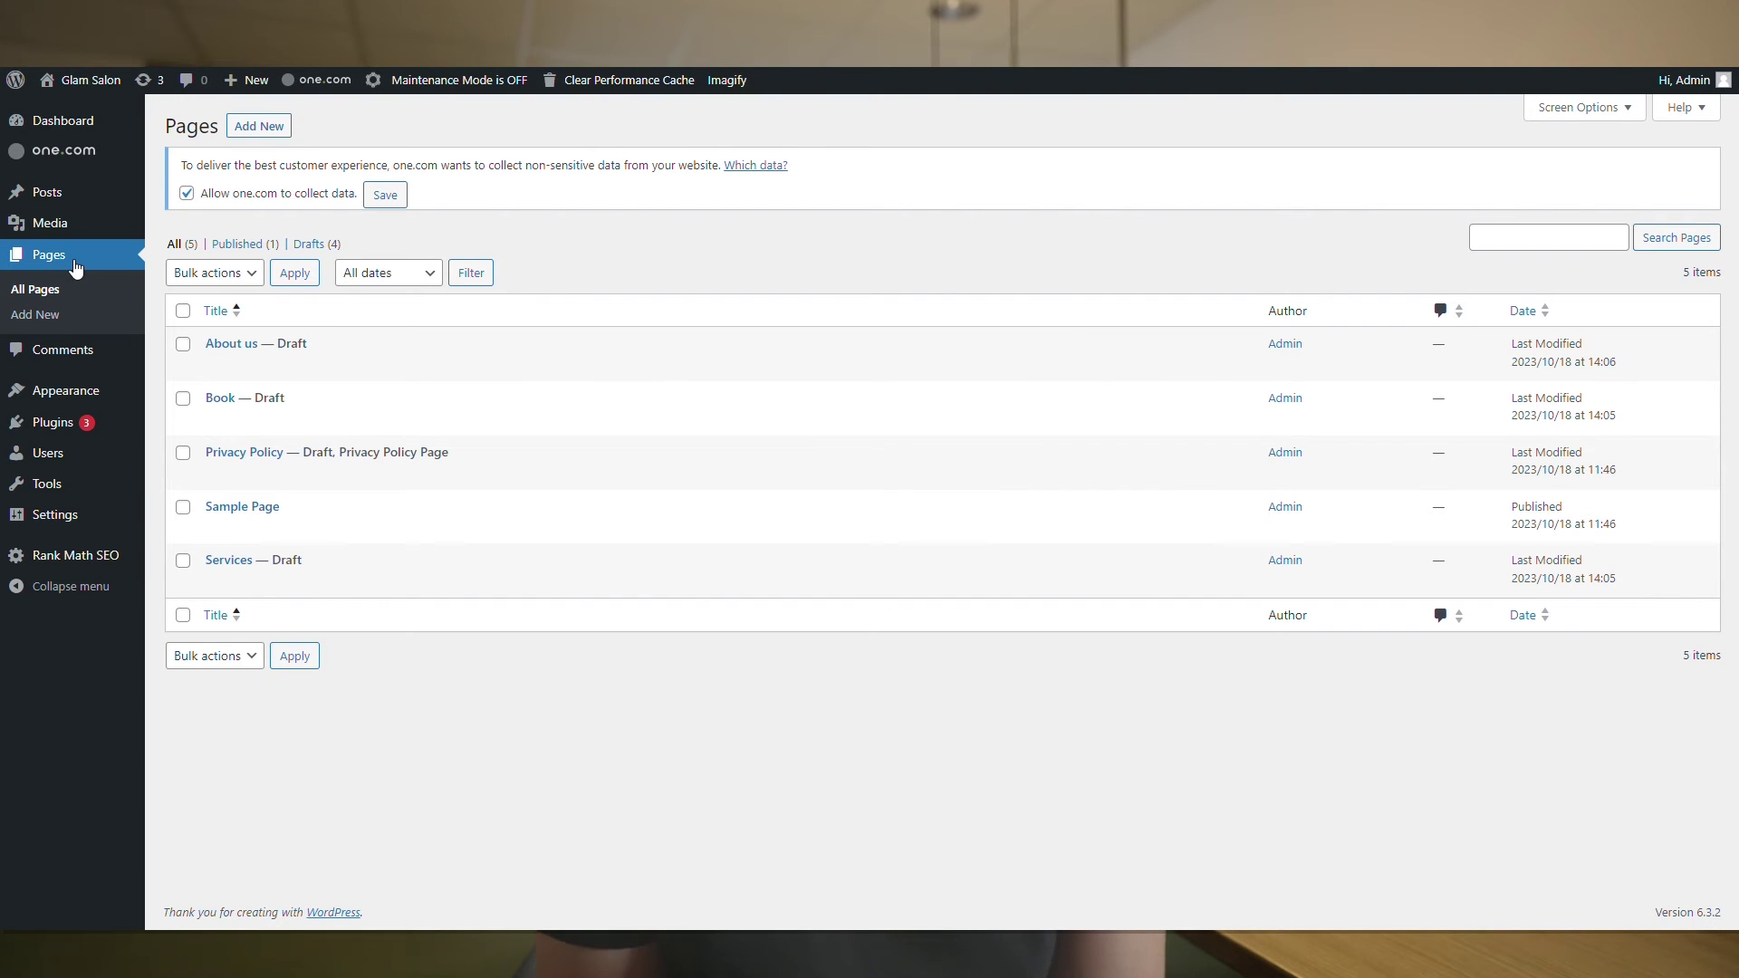
pyautogui.click(215, 420)
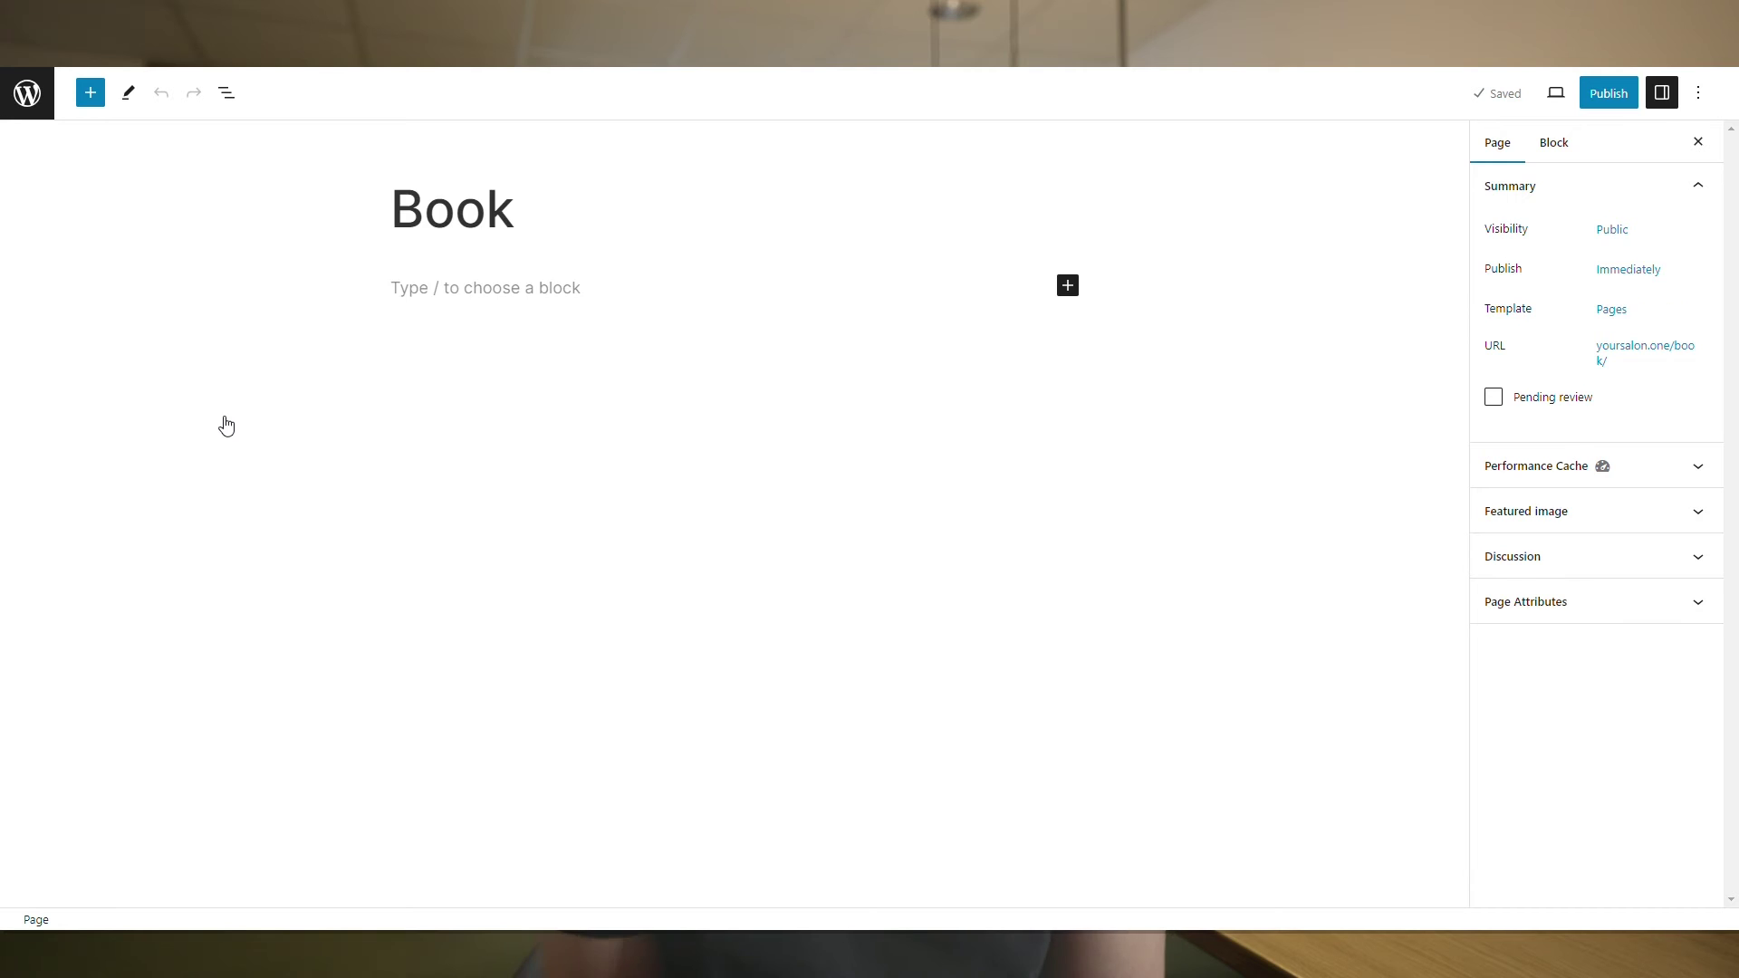
pyautogui.click(1604, 91)
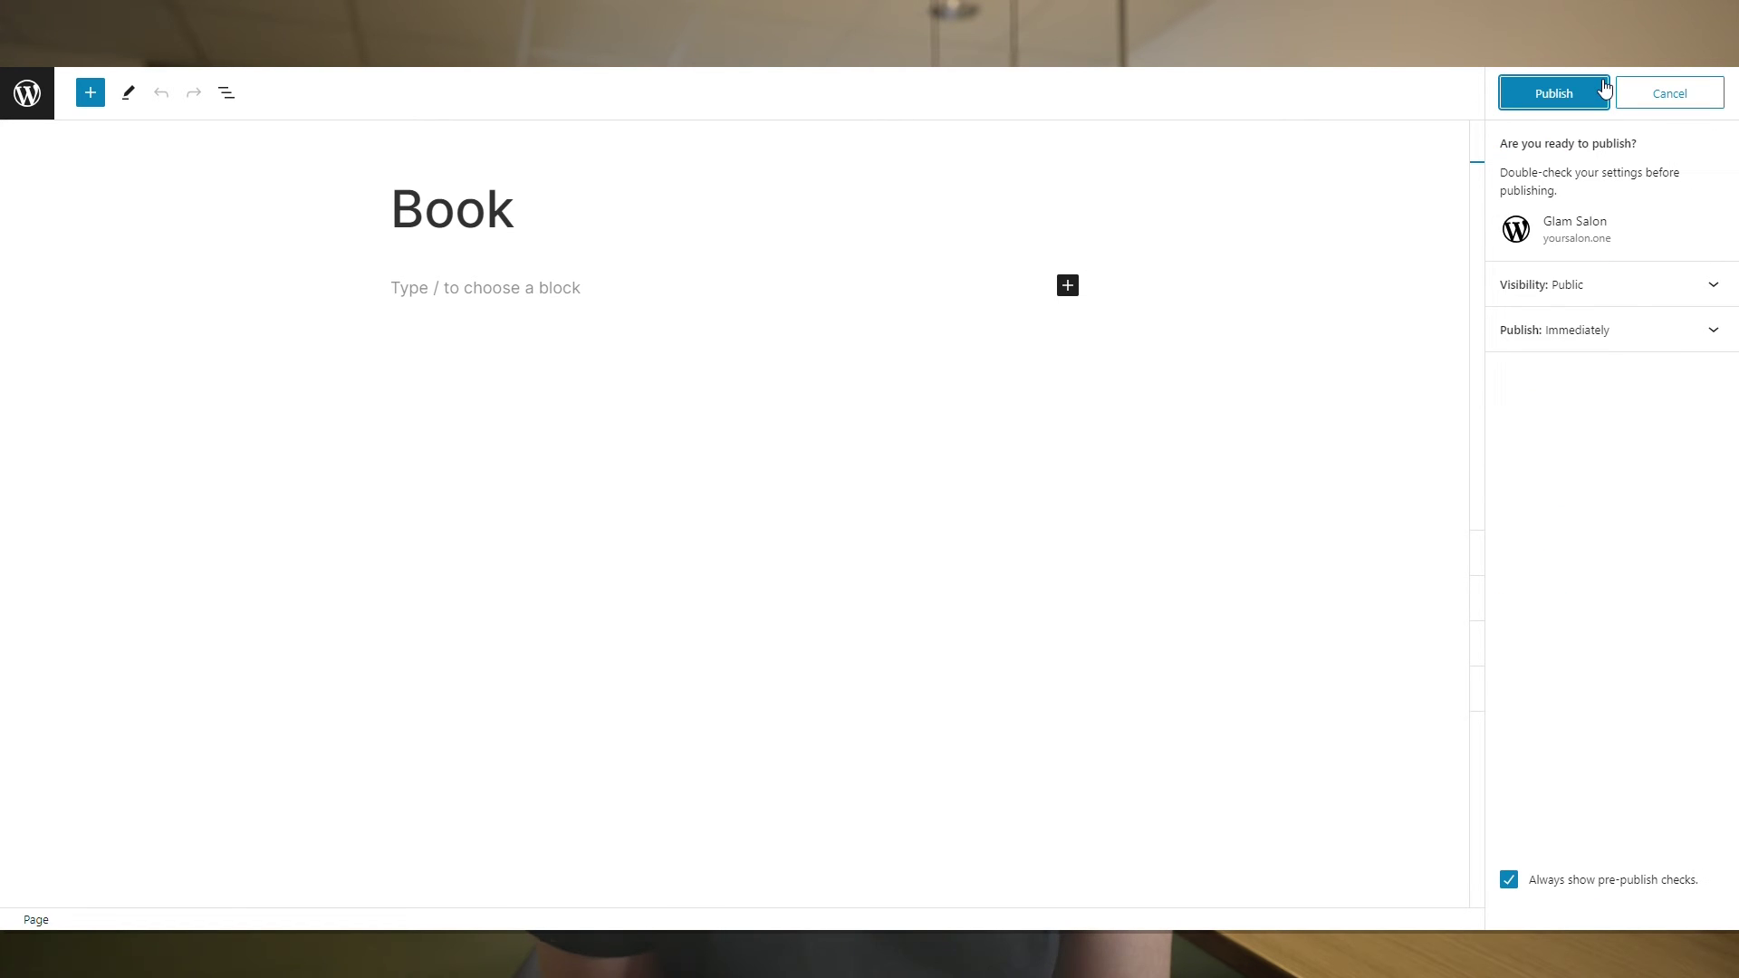
pyautogui.click(1600, 88)
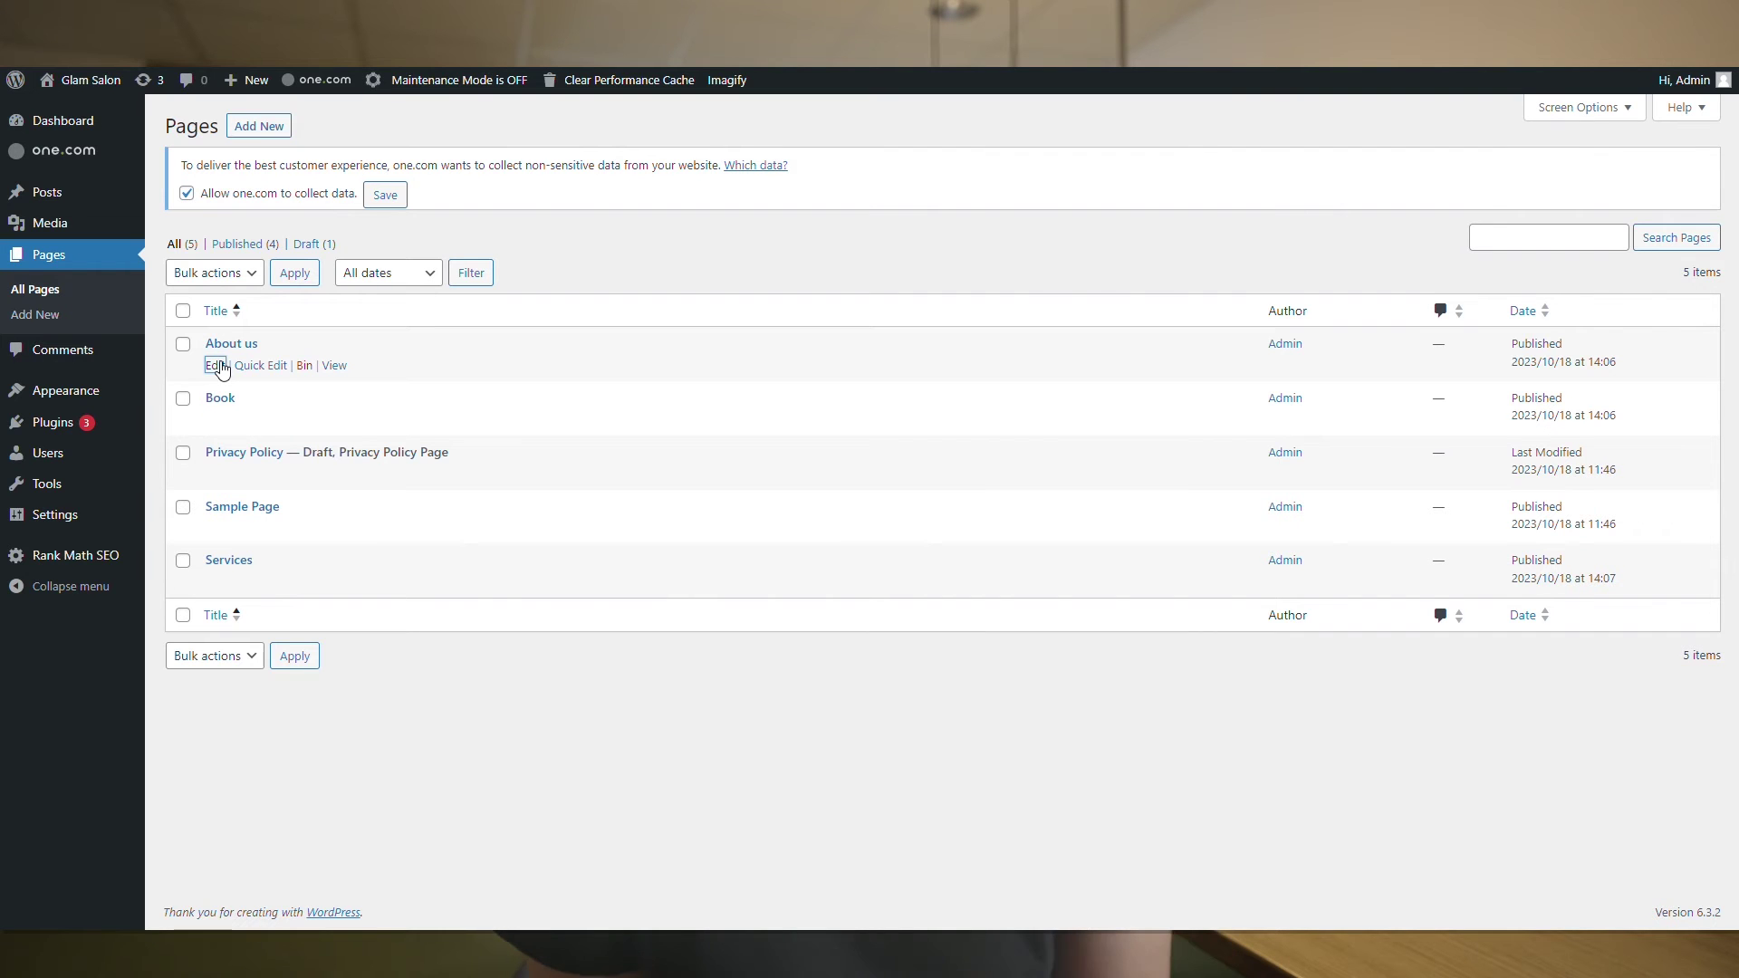
# - Drag the Oceanic Inspiration pattern from Patterns > Text onto the About us page
pyautogui.click(216, 365)
pyautogui.click(90, 93)
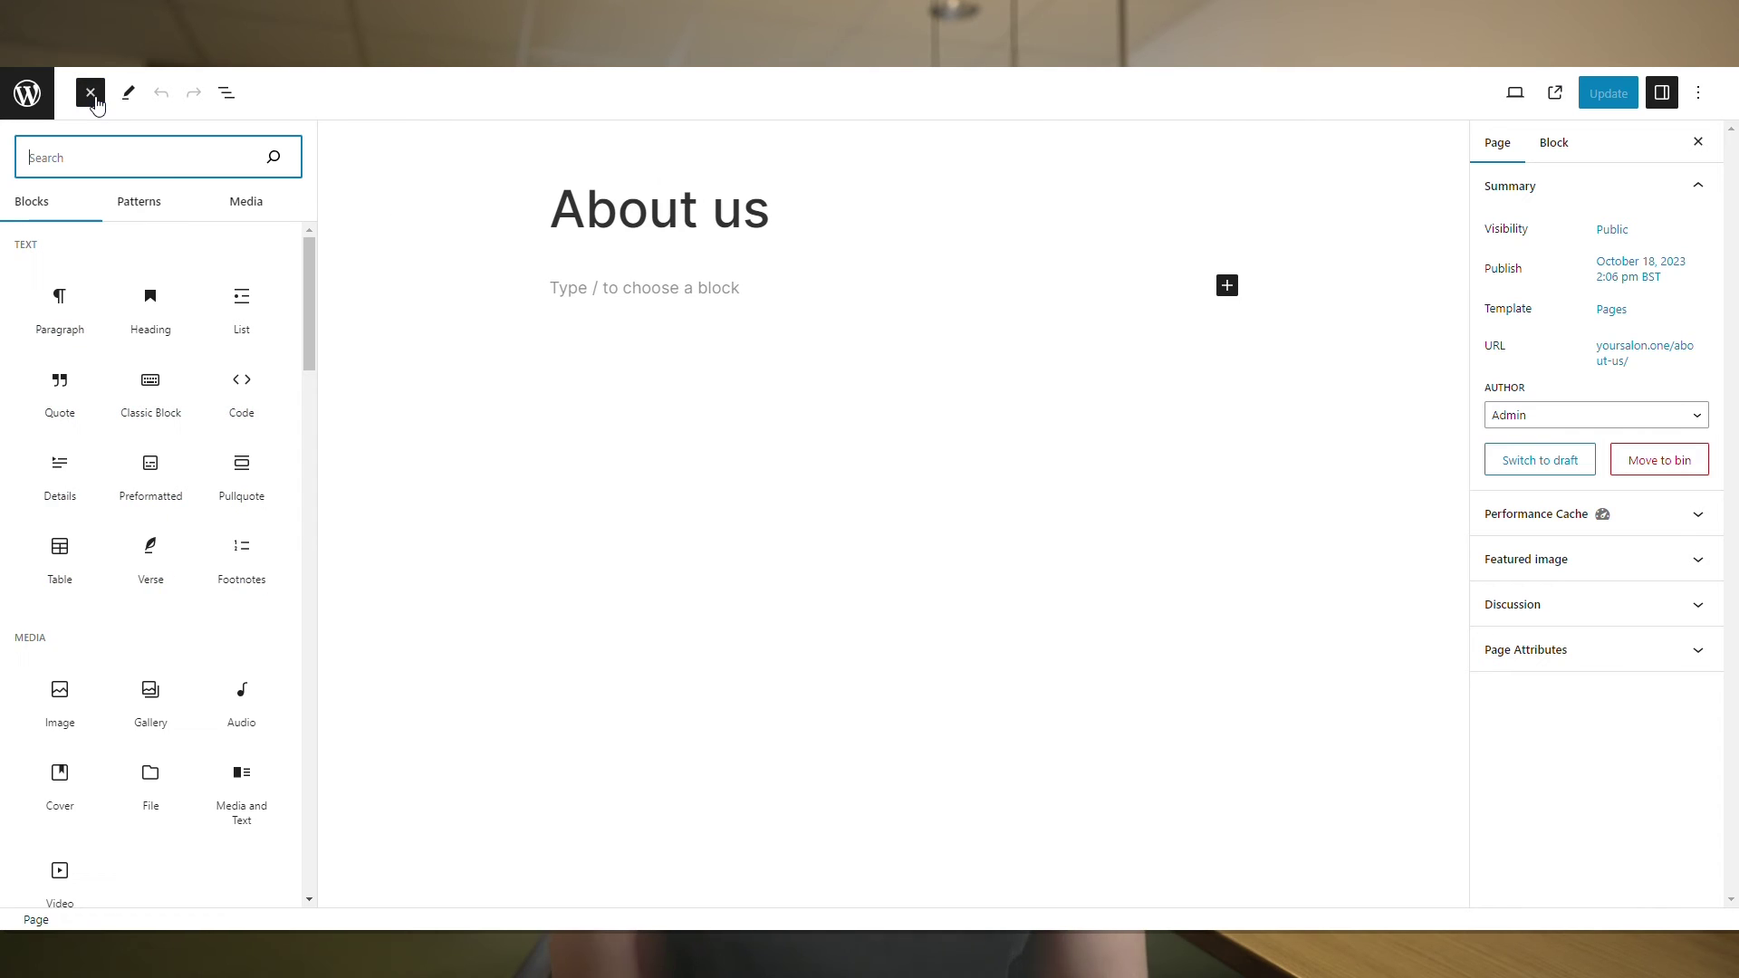
pyautogui.scroll(-5, 122, 294)
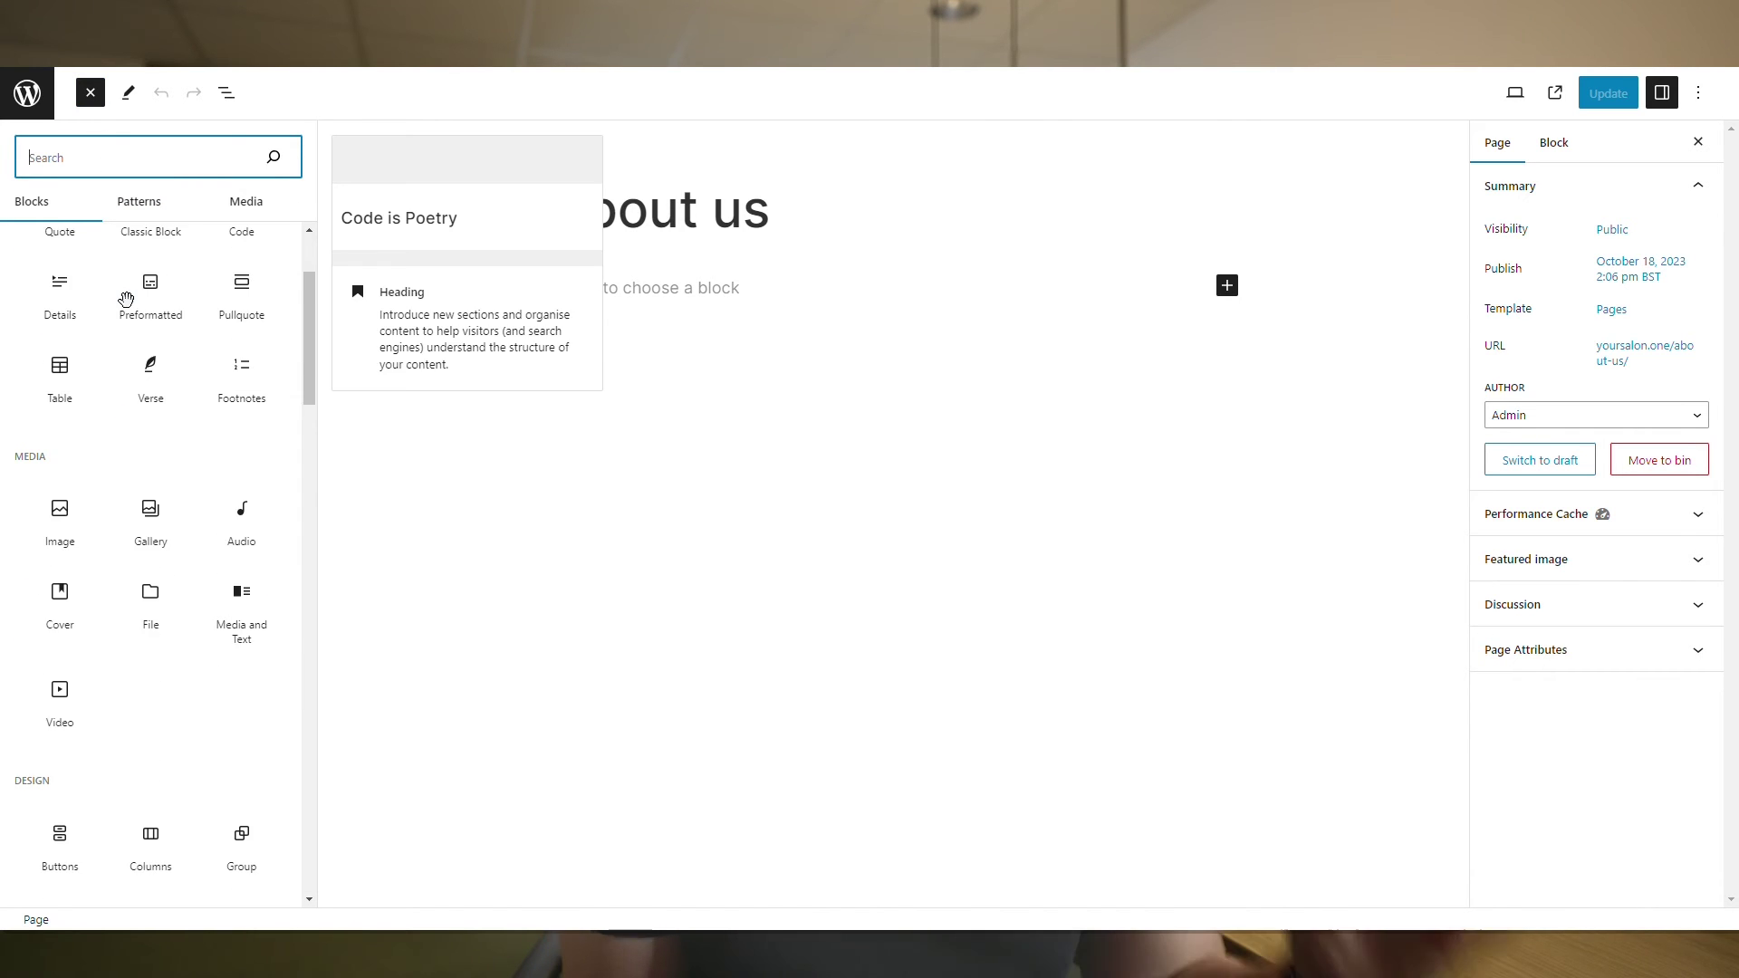
pyautogui.click(138, 201)
pyautogui.click(36, 337)
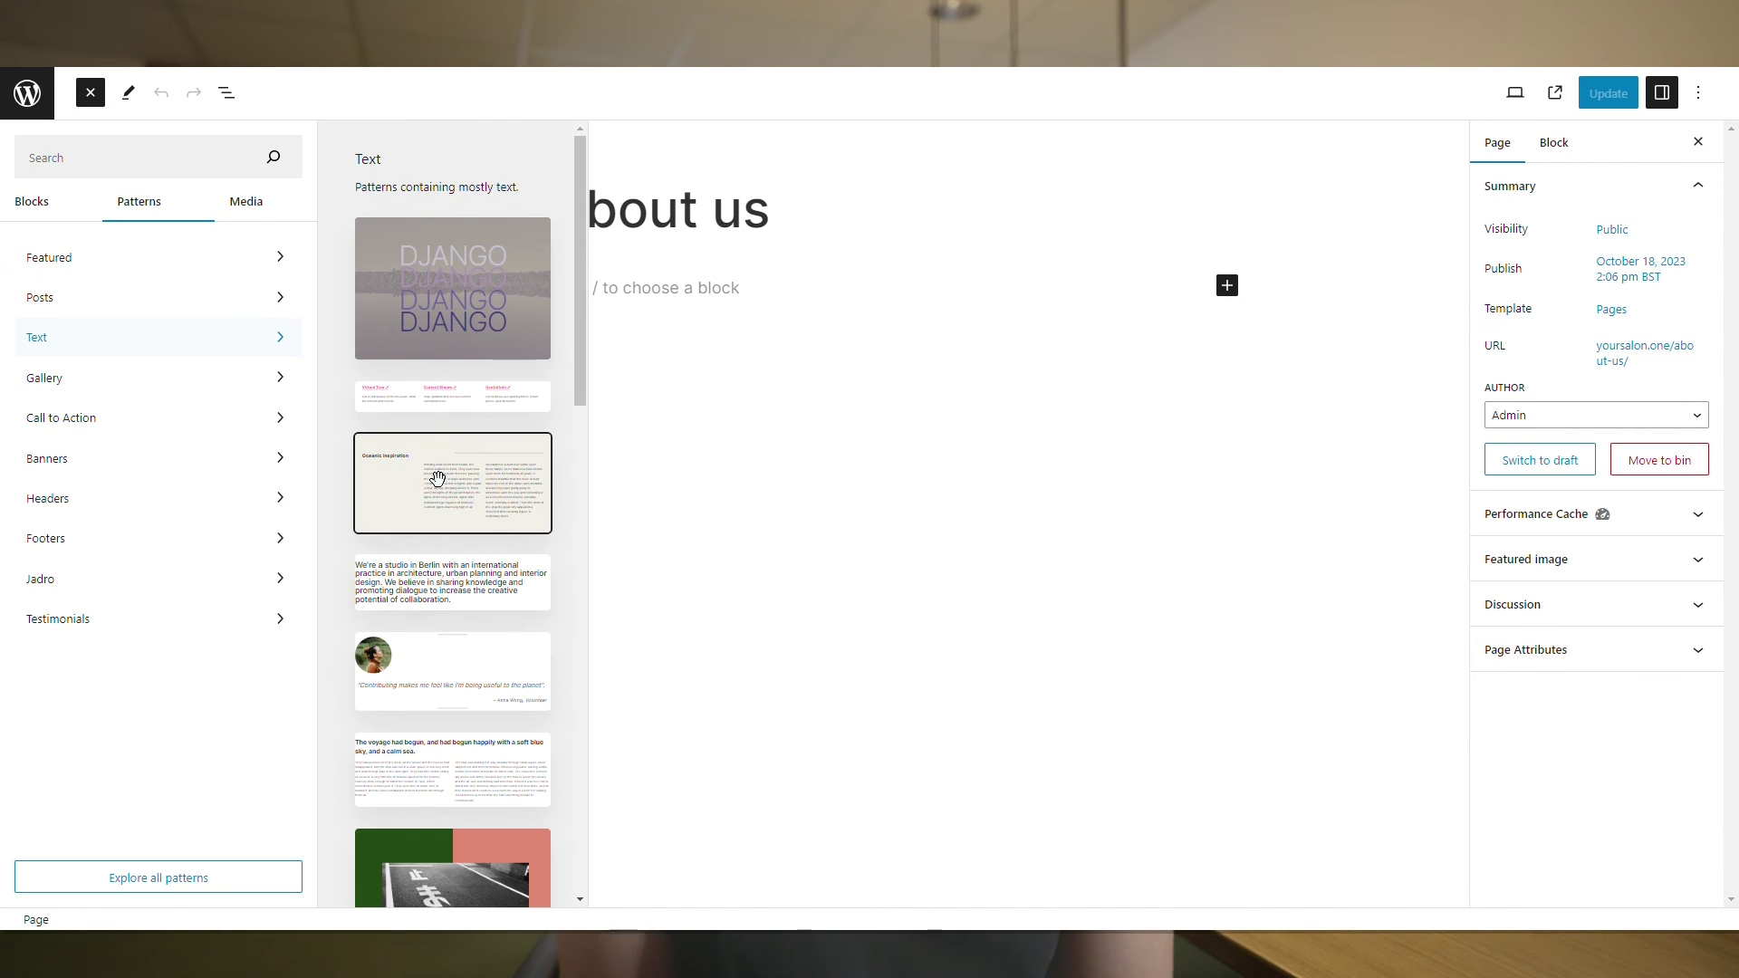
pyautogui.moveTo(434, 478); pyautogui.dragTo(780, 300)
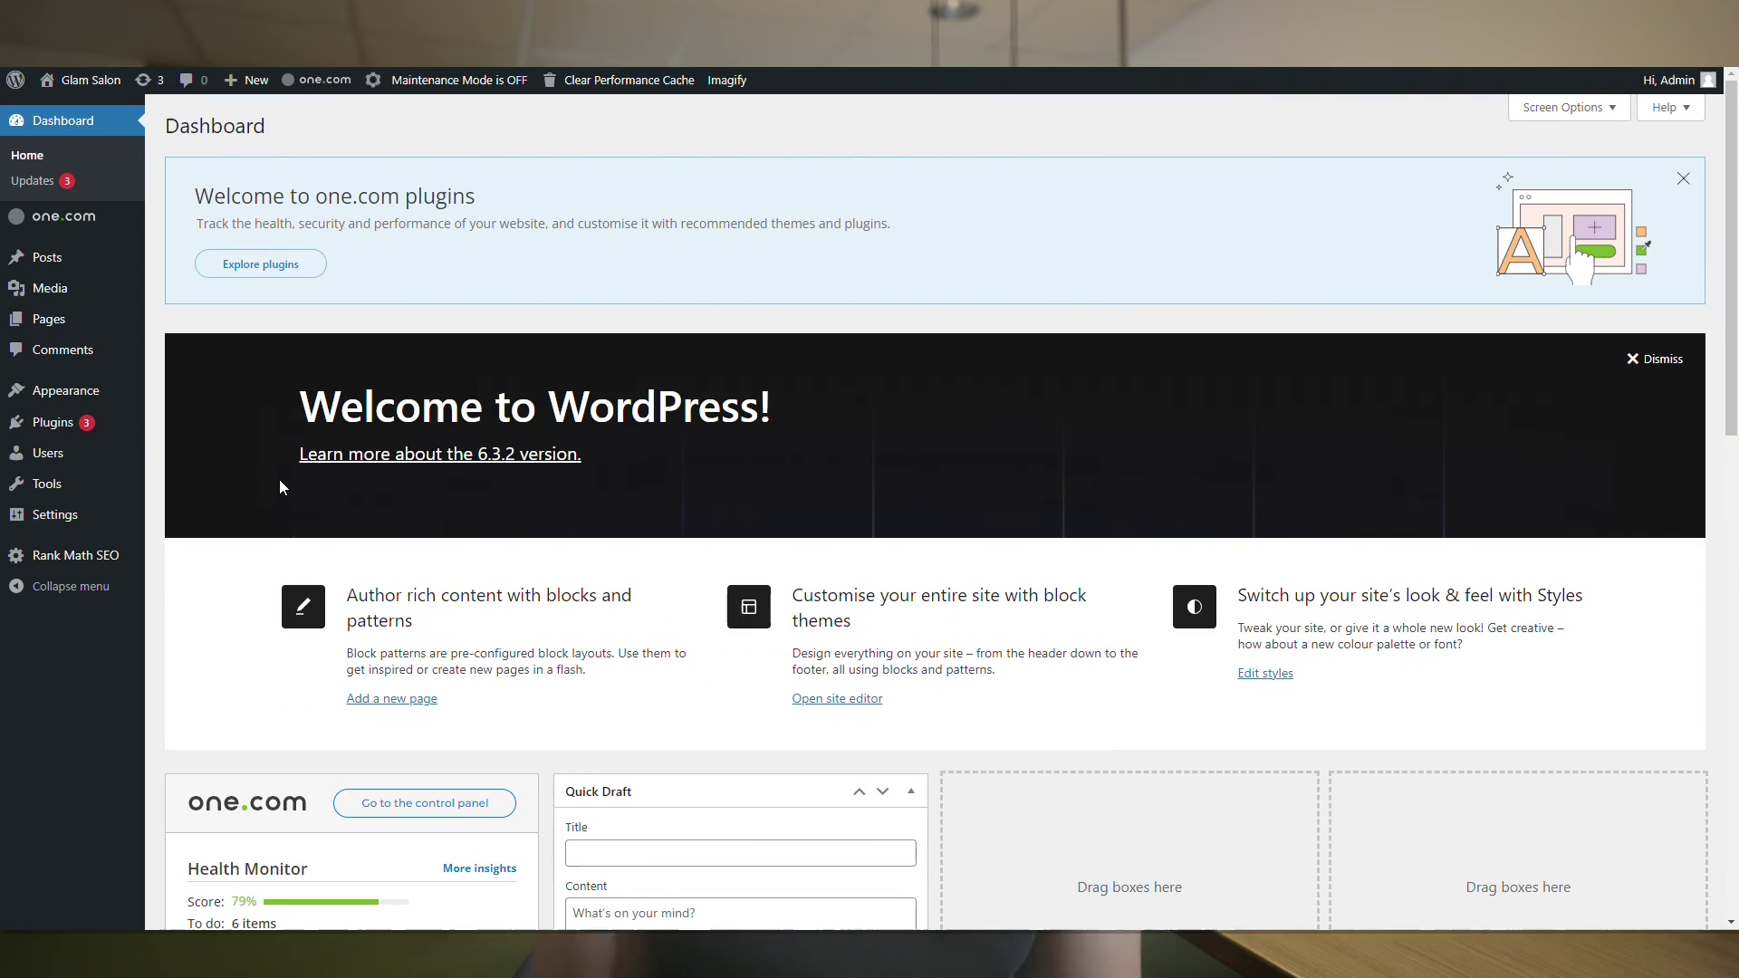
# - Search the plugin directory for 'amelia' under Plugins > Add New
pyautogui.click(83, 429)
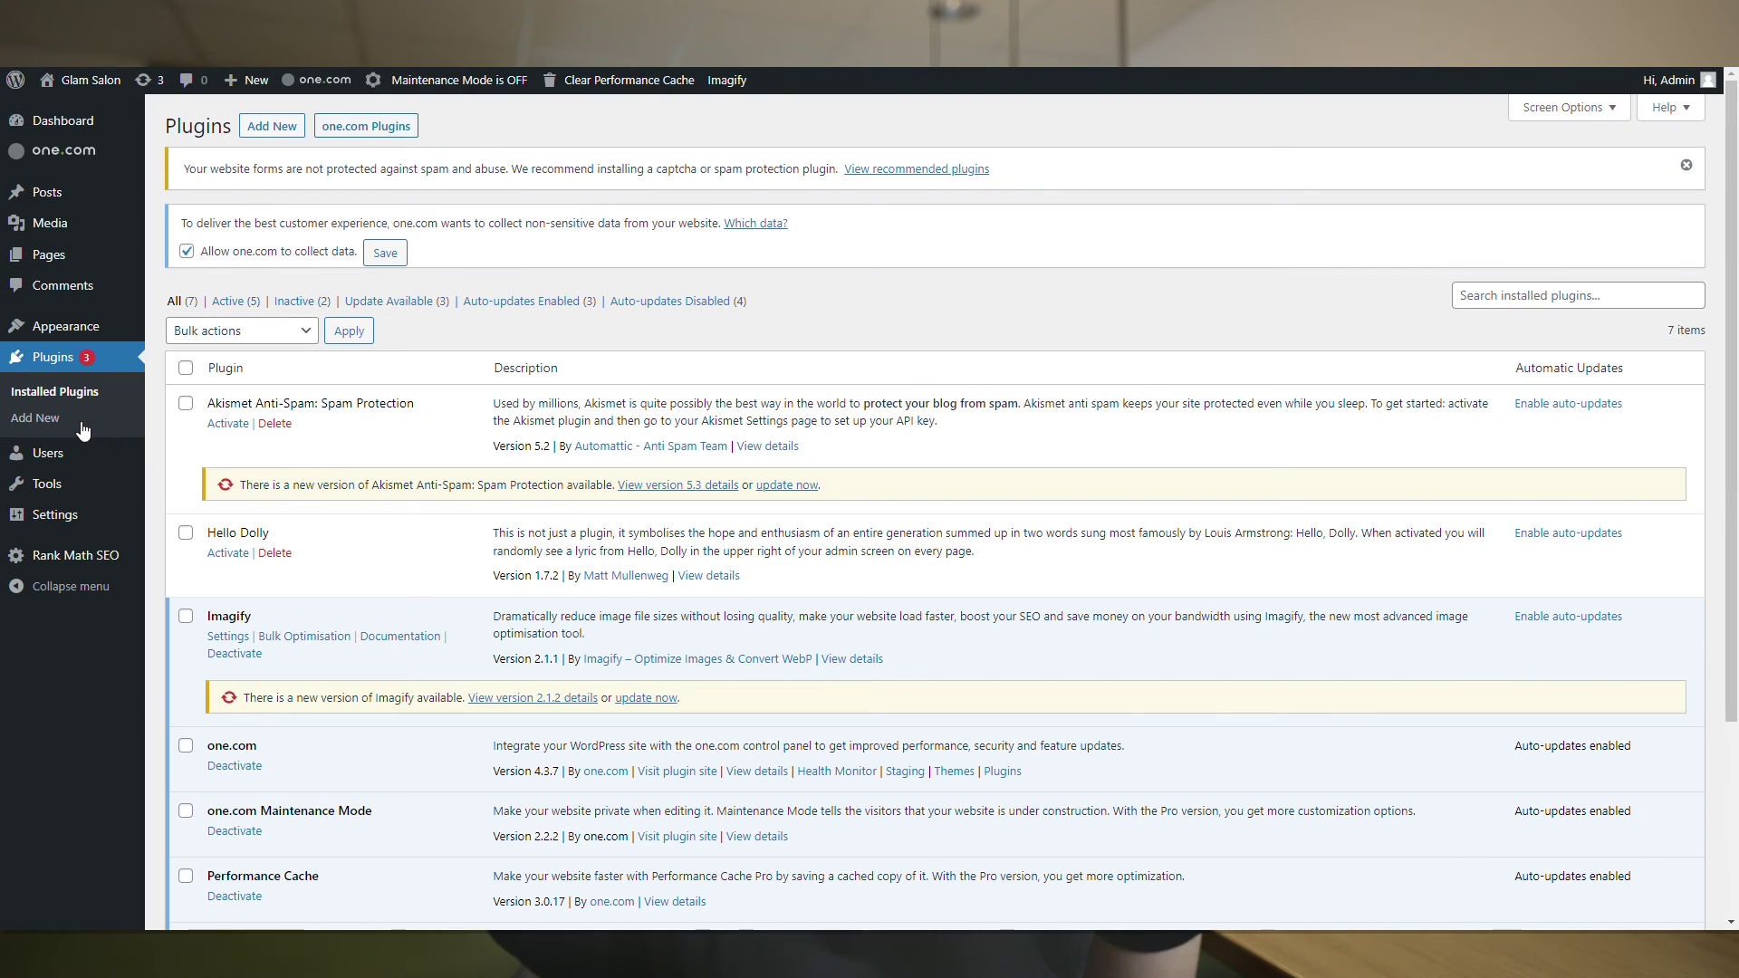
pyautogui.click(272, 127)
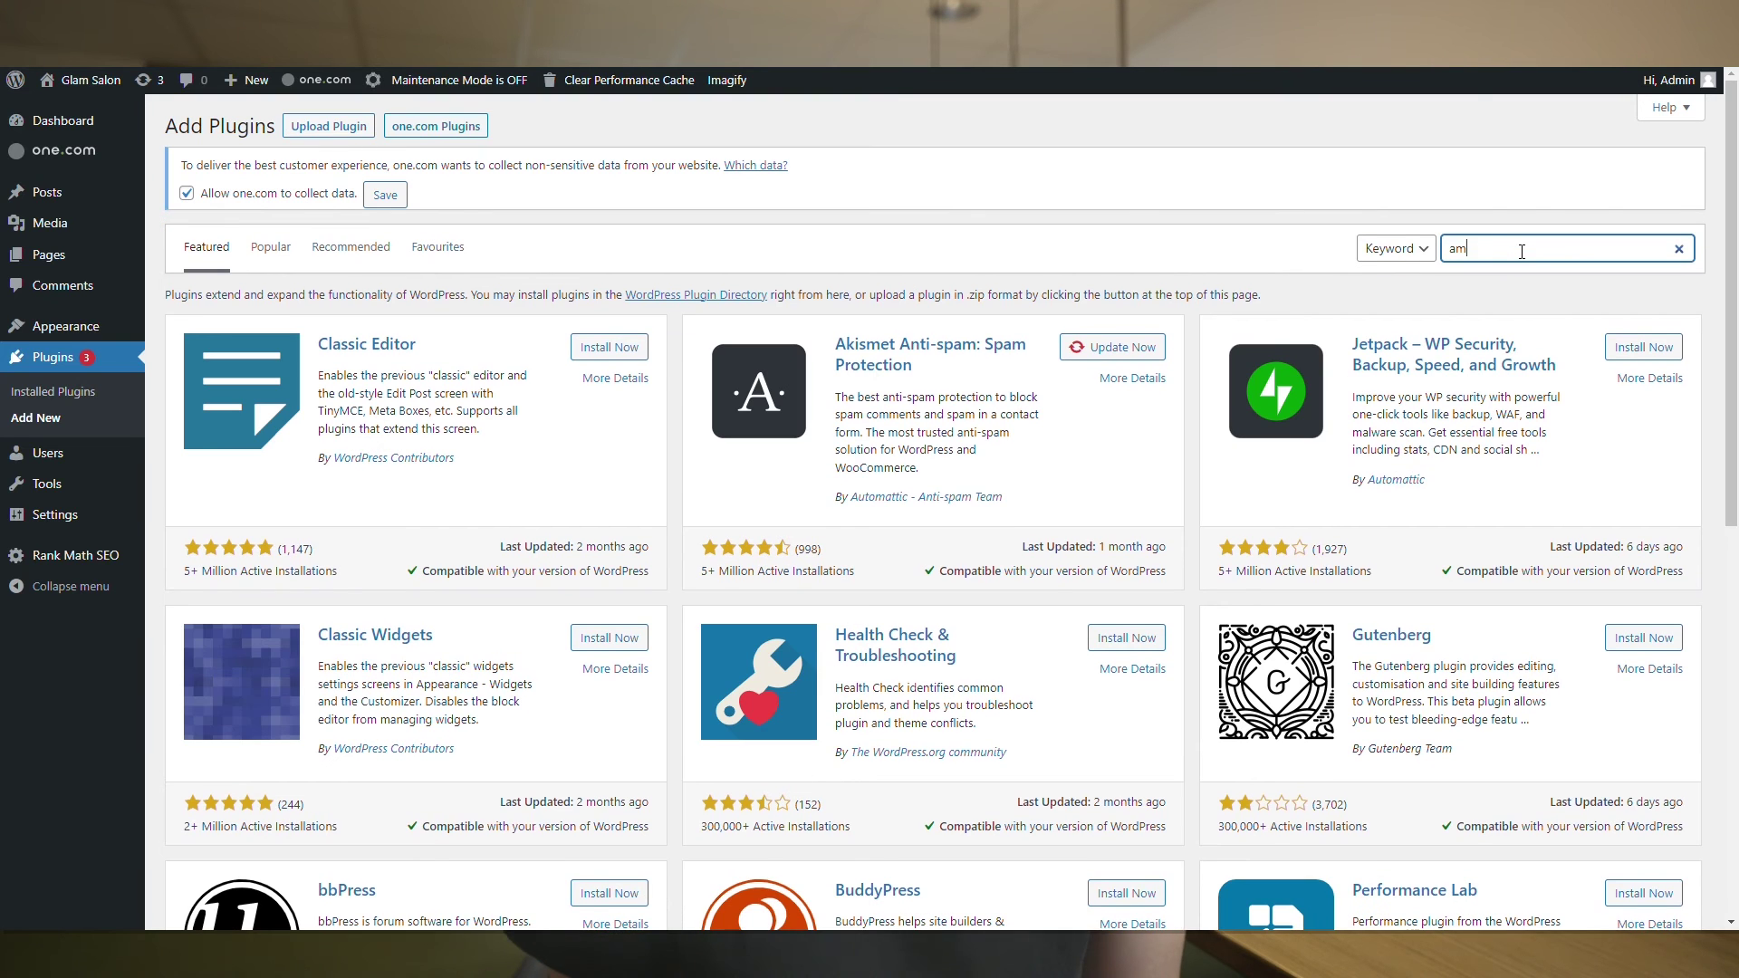
pyautogui.click(1522, 252)
pyautogui.write('ameli')
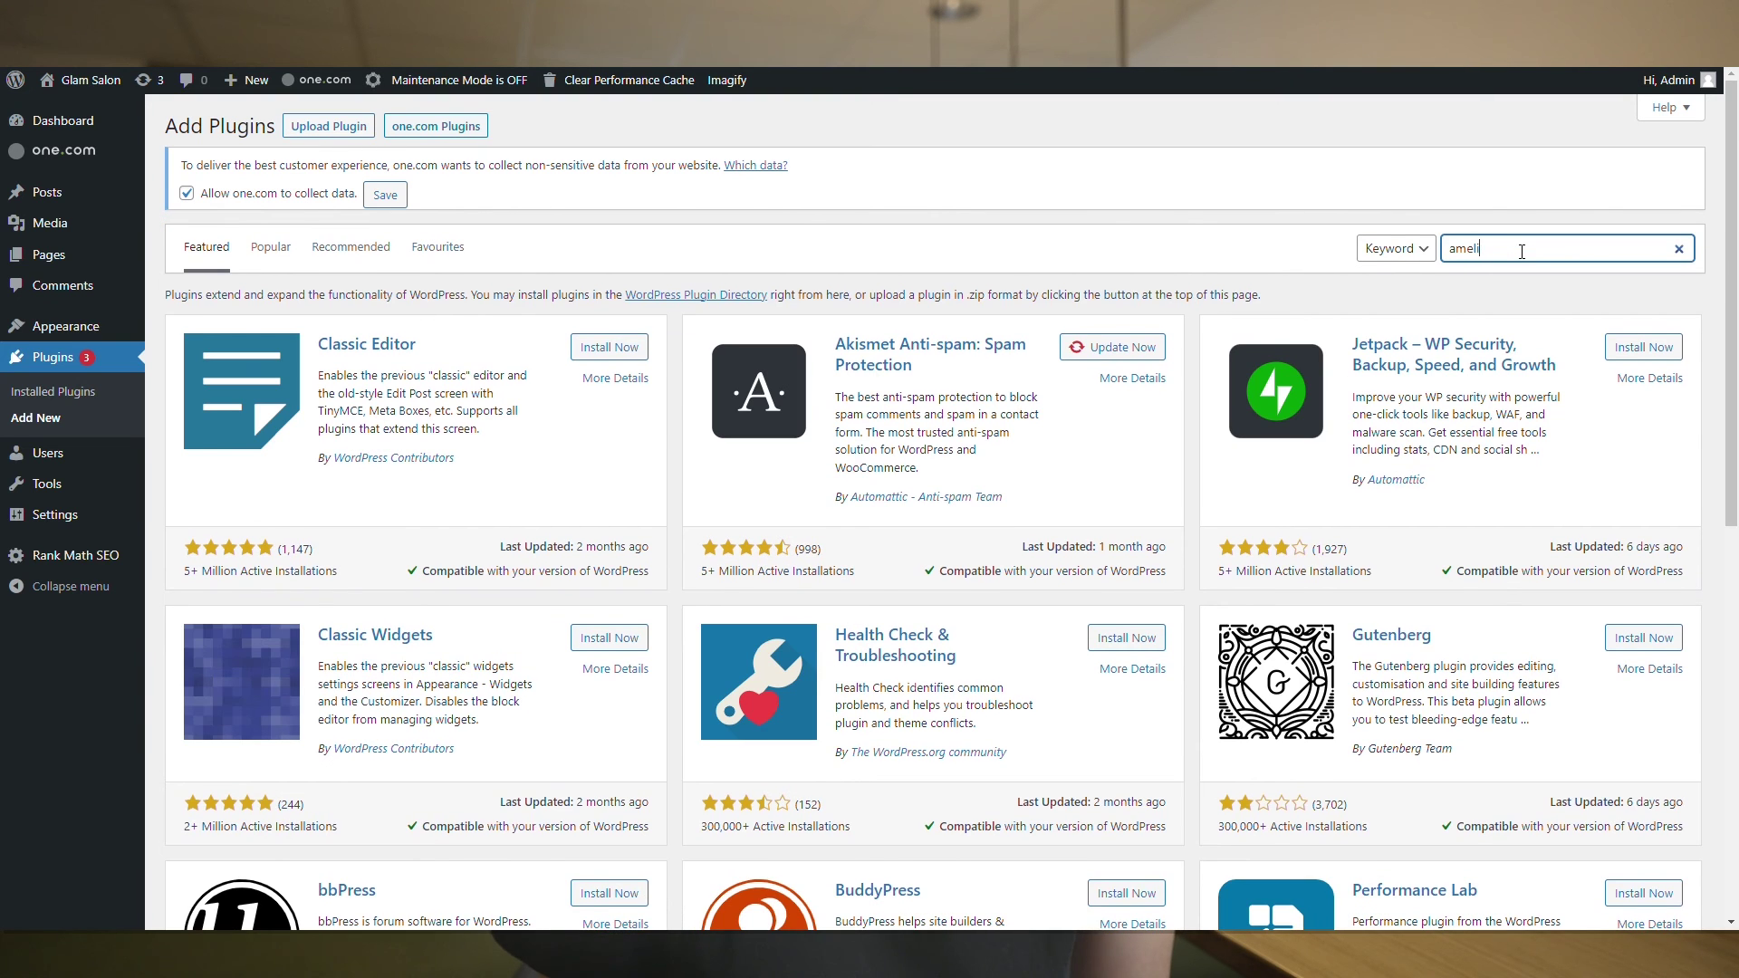
pyautogui.write('a')
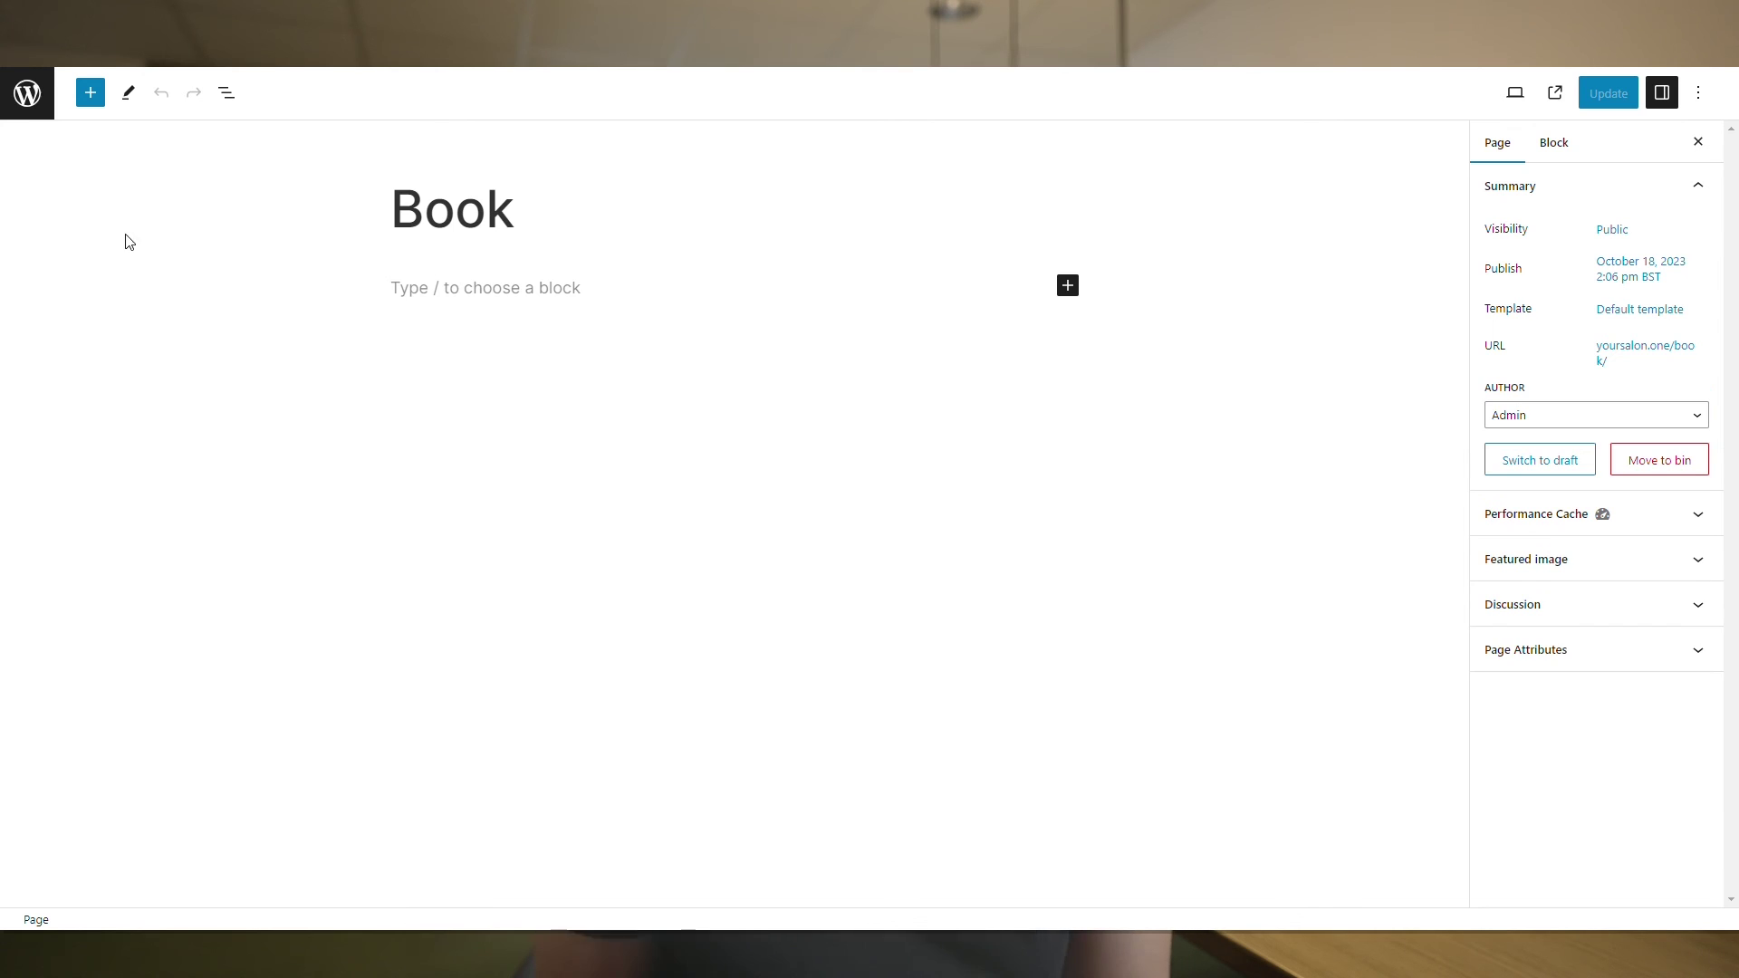
# - Insert the Amelia - Step-By-Step Booking block on the Book page and update it
pyautogui.click(90, 95)
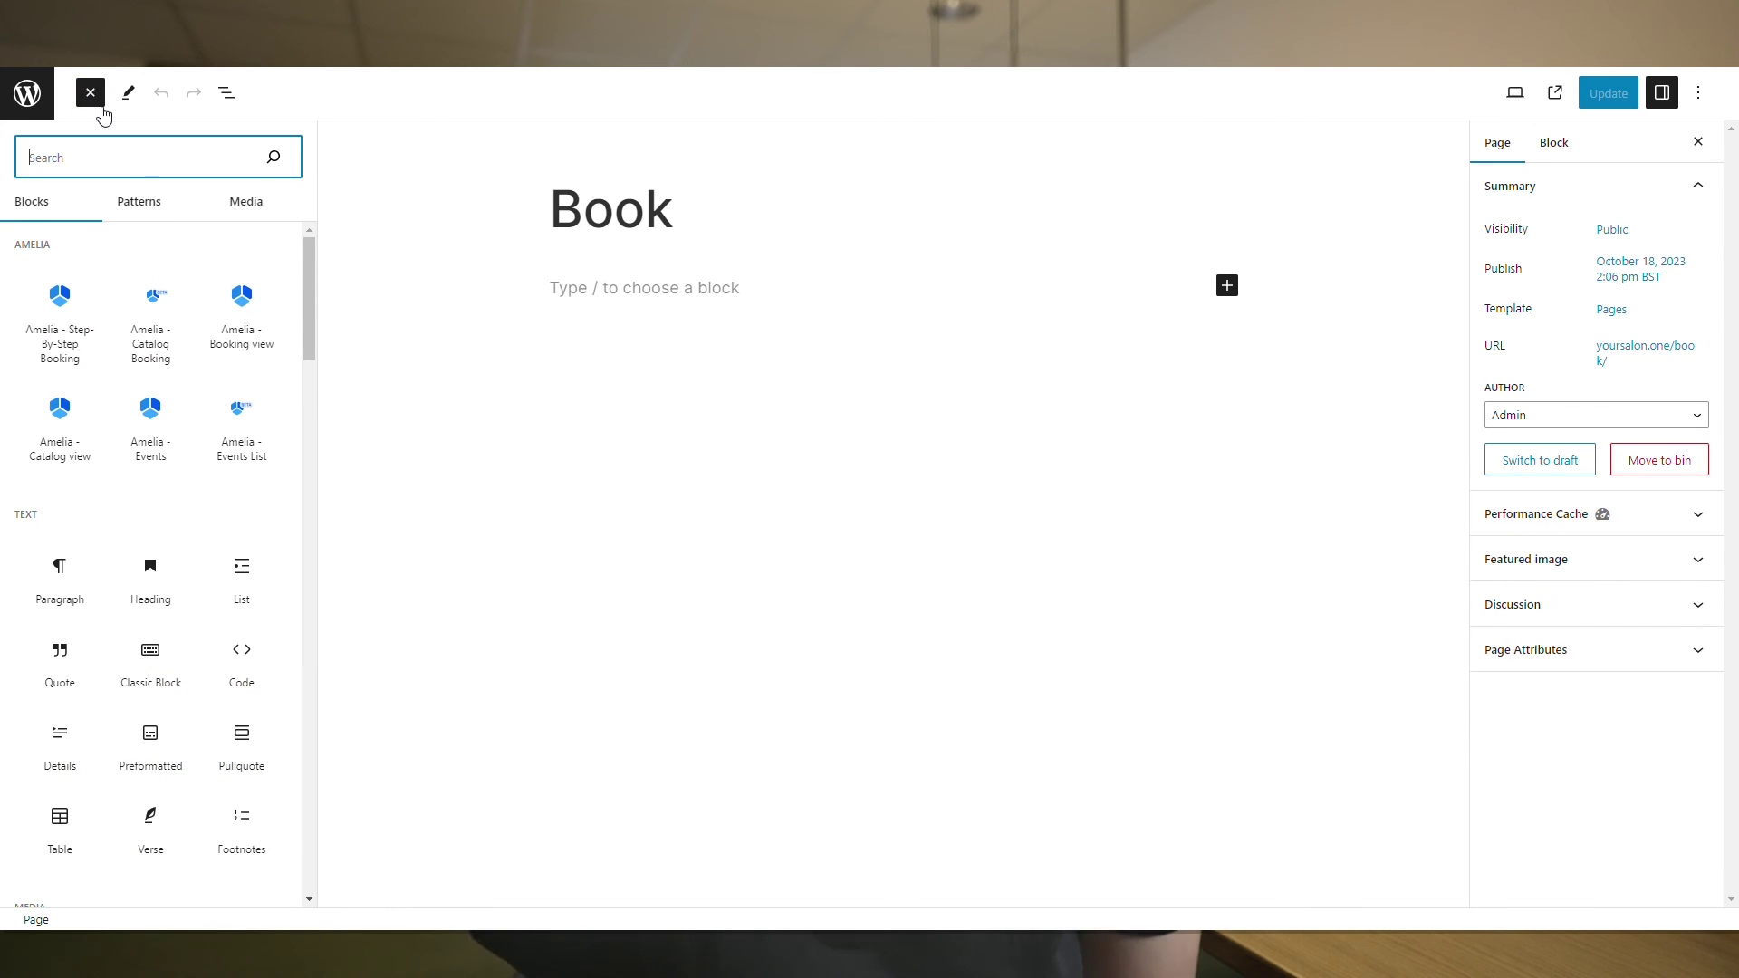
pyautogui.click(83, 342)
pyautogui.click(1588, 94)
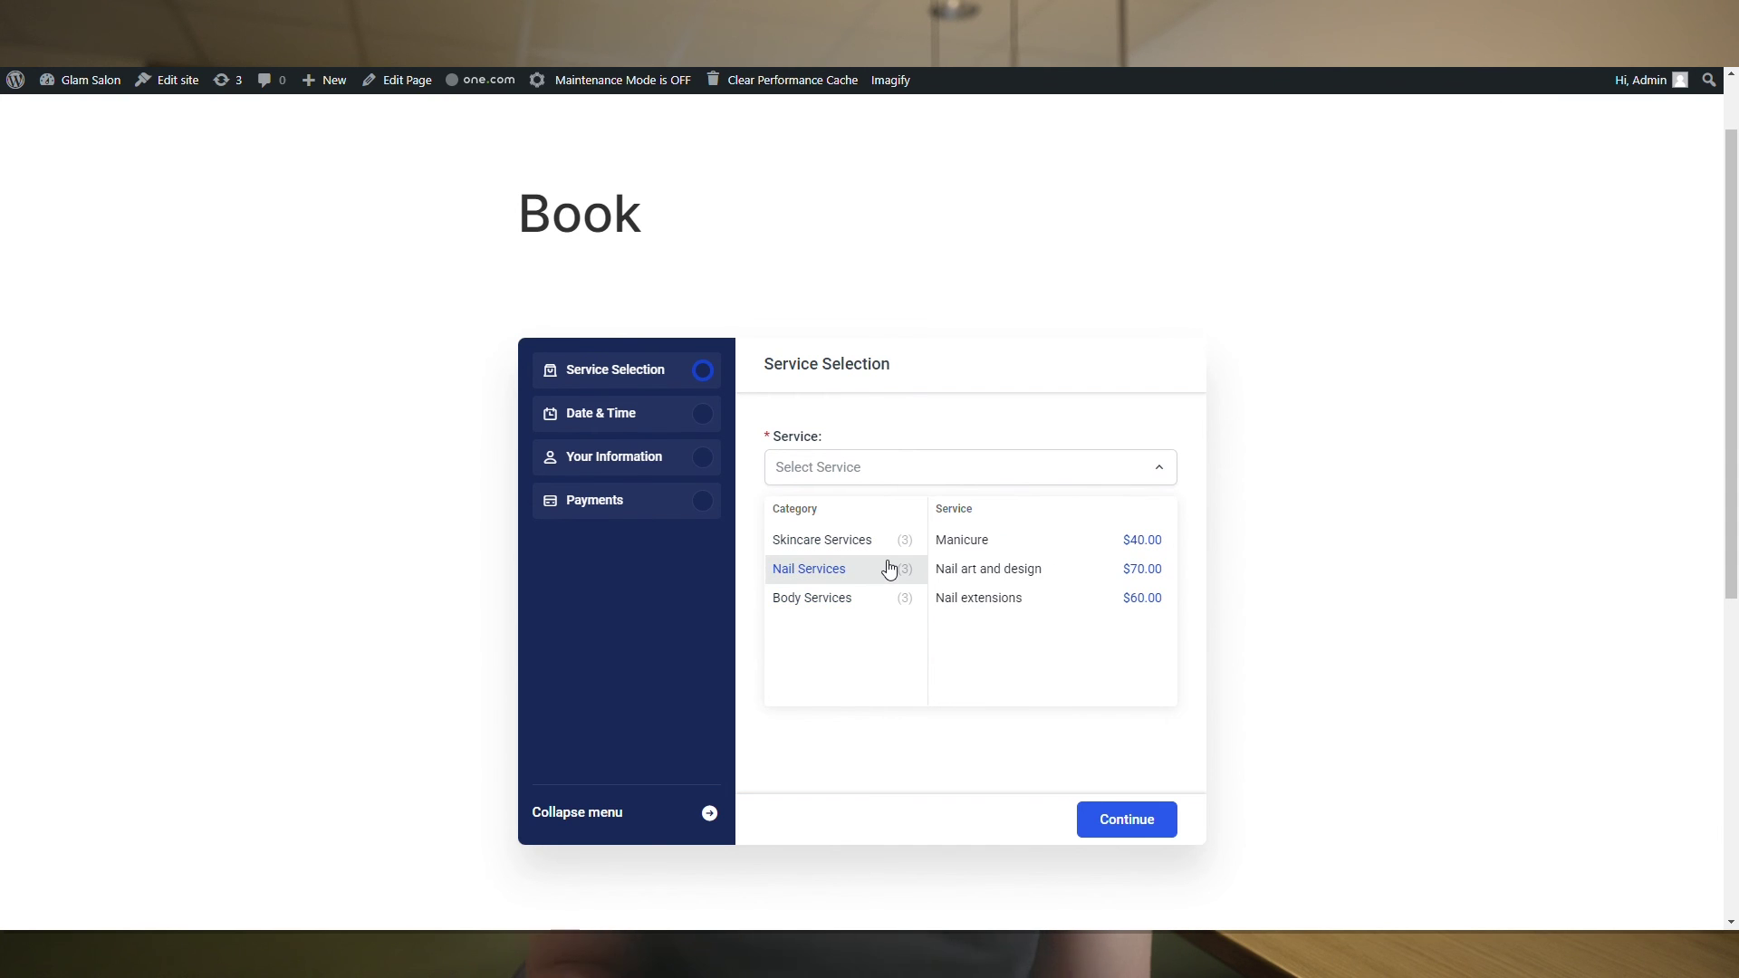
# - Test the booking form by choosing Spray tanning and browsing next month's calendar
pyautogui.click(958, 606)
pyautogui.click(1132, 819)
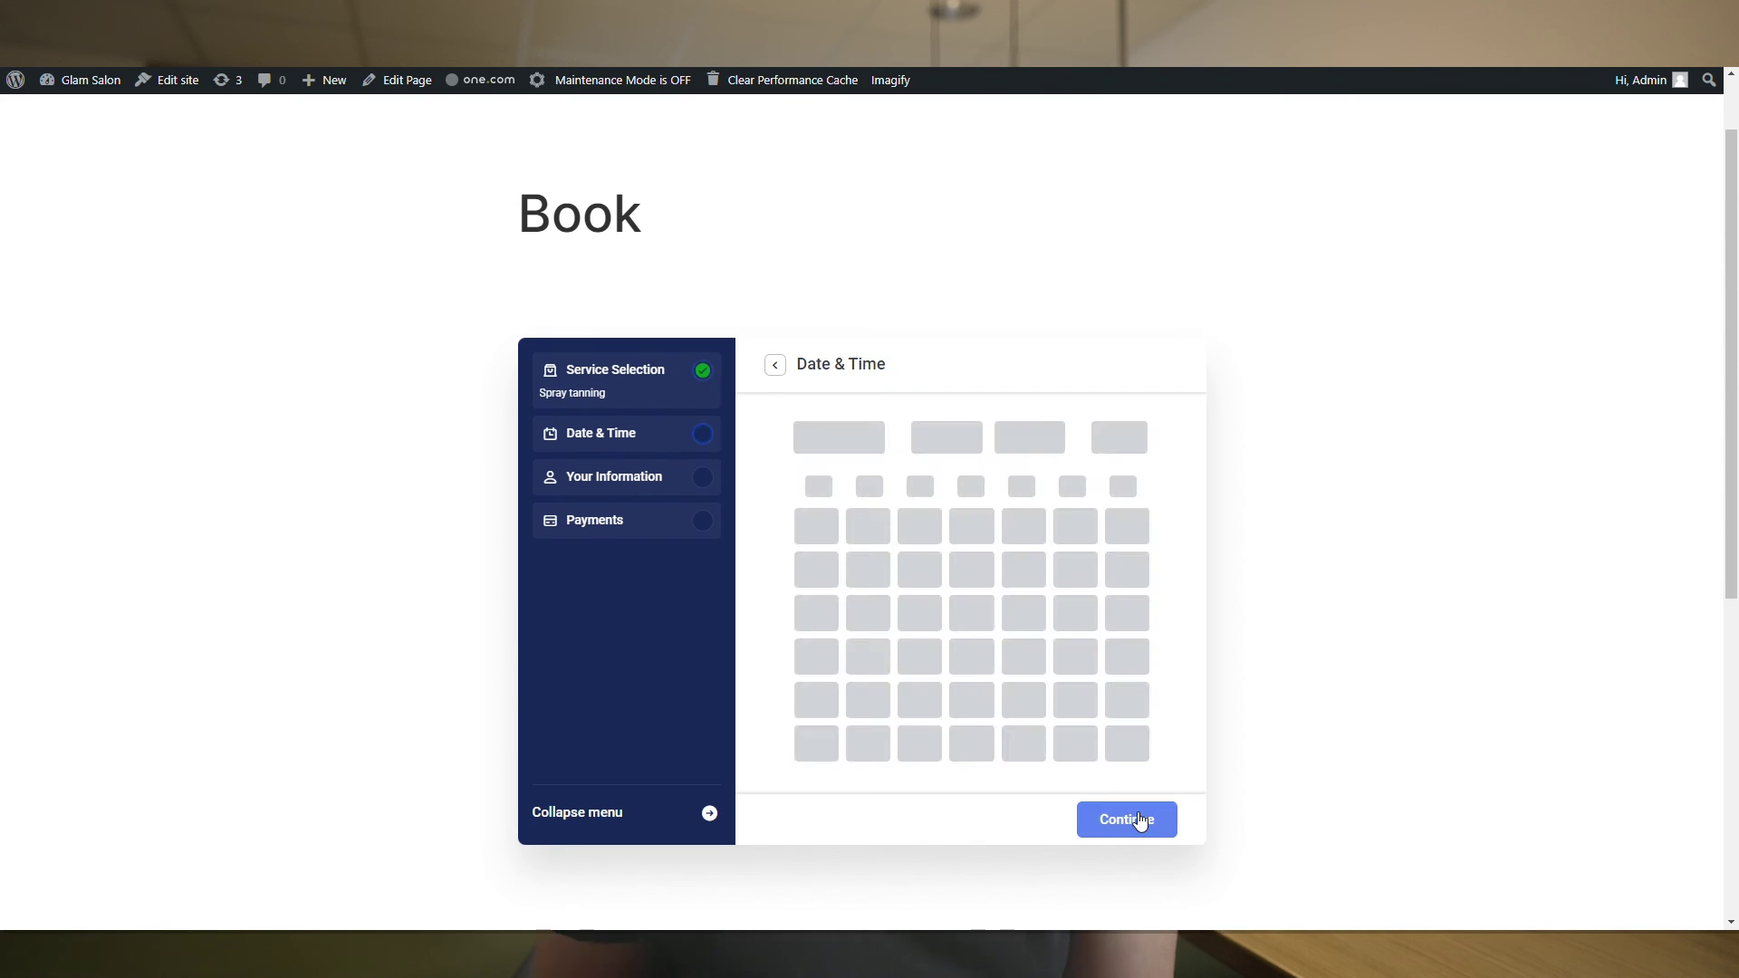
pyautogui.click(1163, 423)
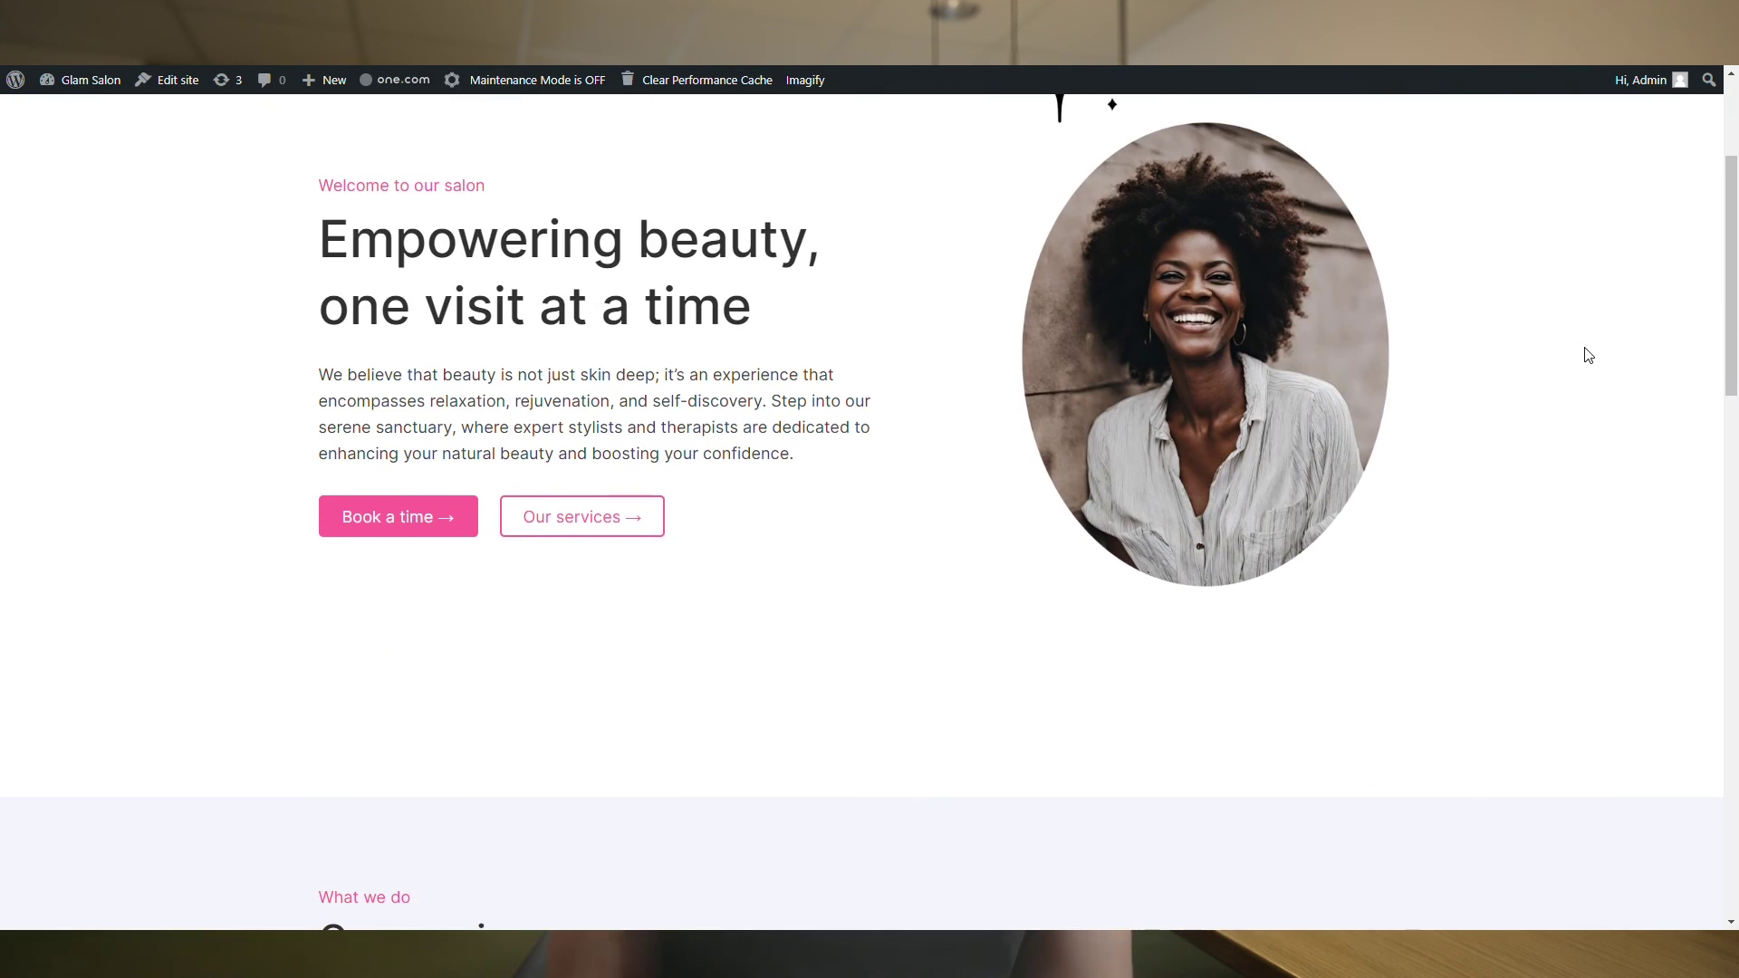
pyautogui.scroll(-8, 1588, 355)
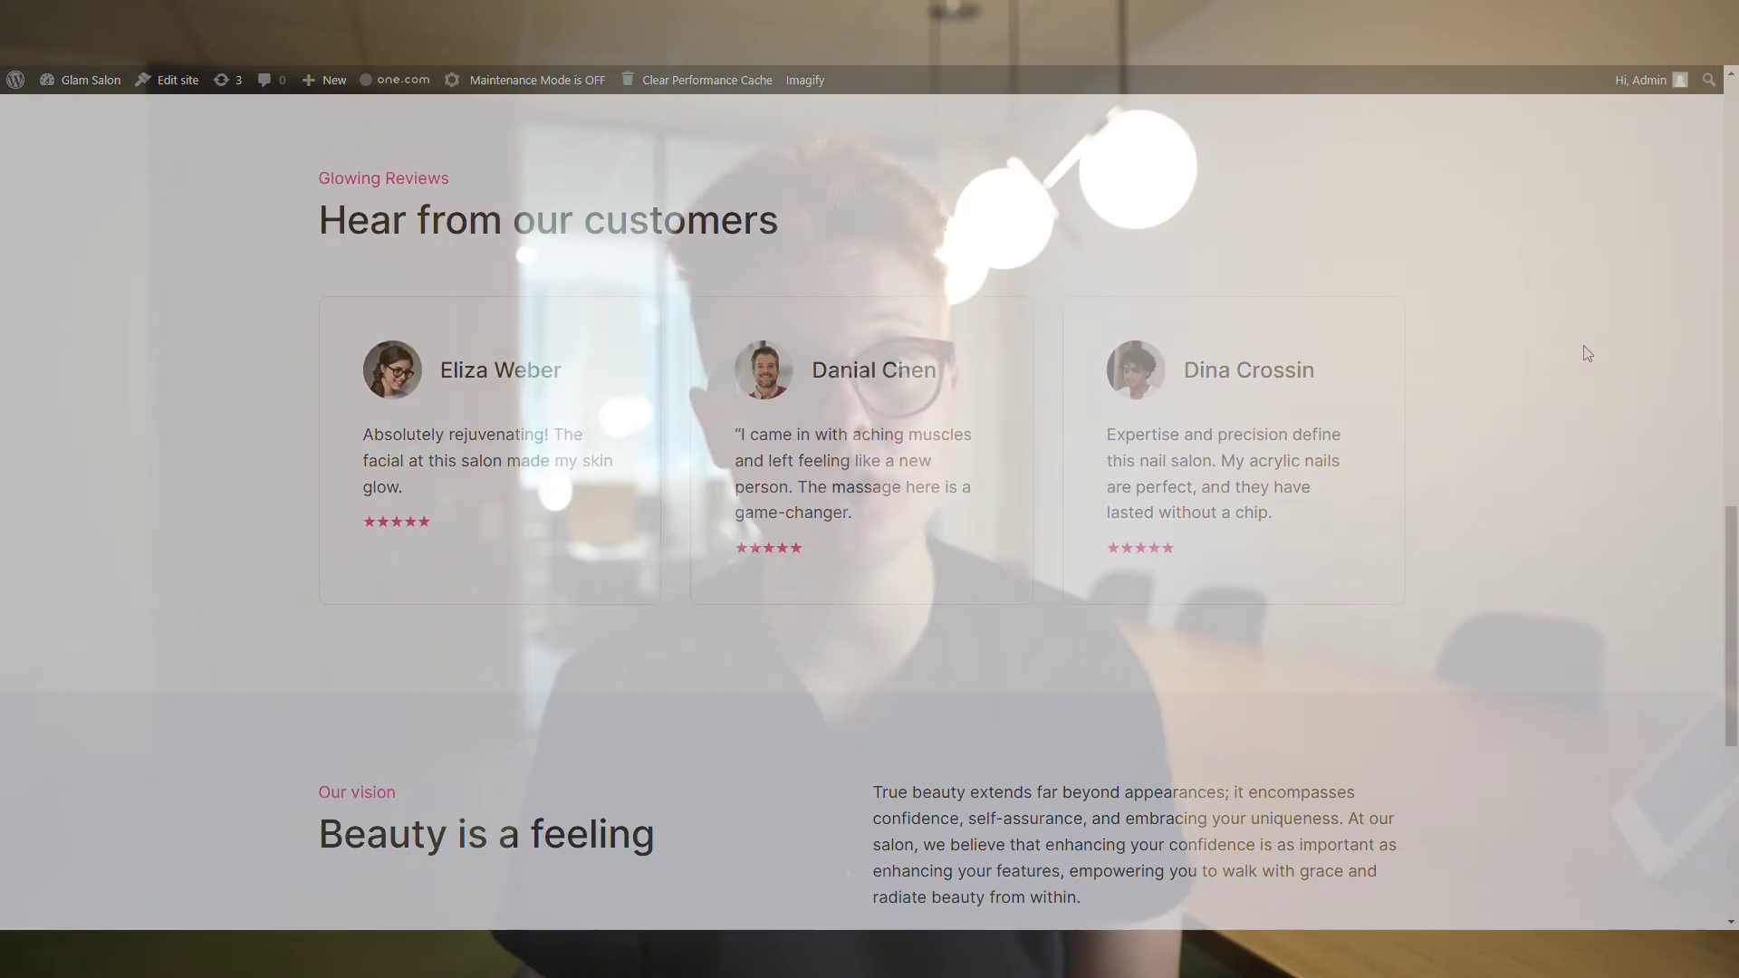